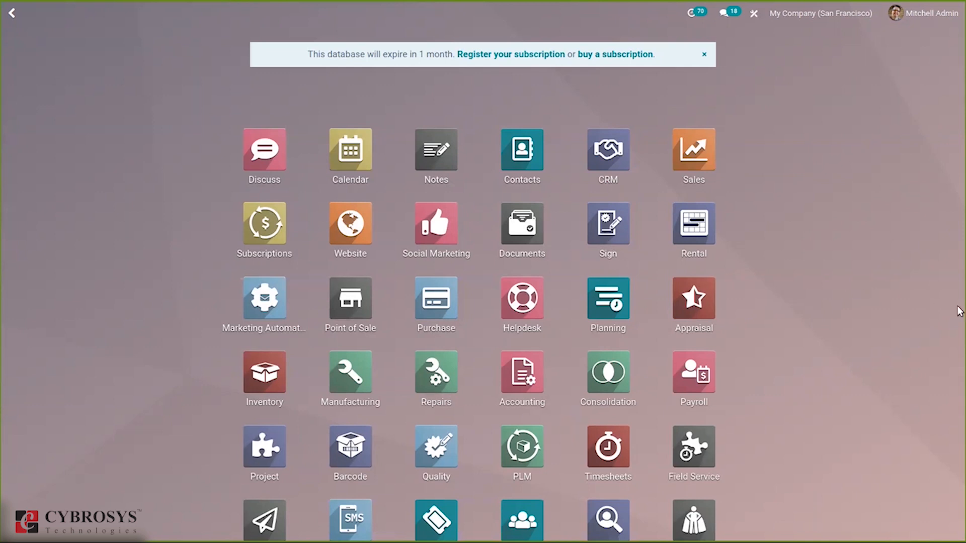
Step: Open the Manufacturing module, view the work orders of Assembly Line 1, and return to the work centers overview
text(man)
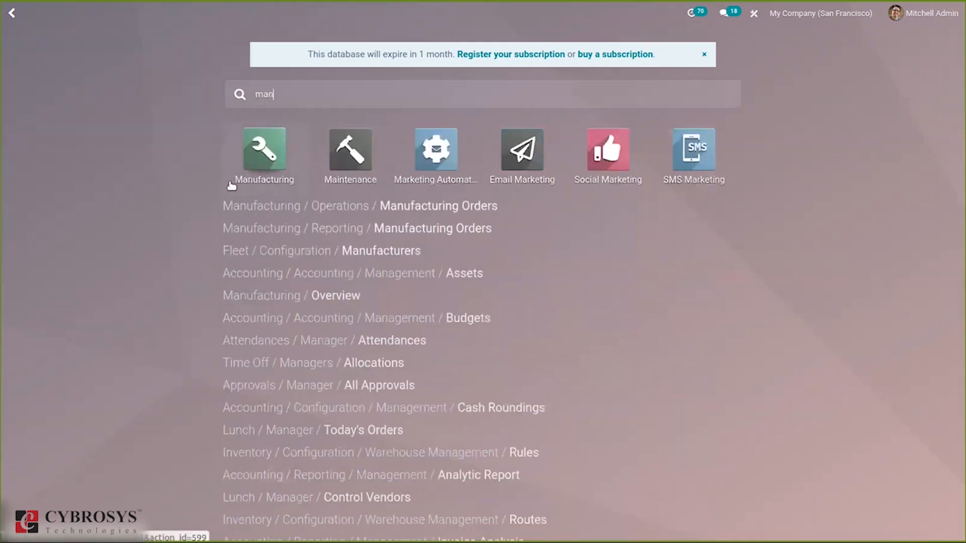
click(260, 156)
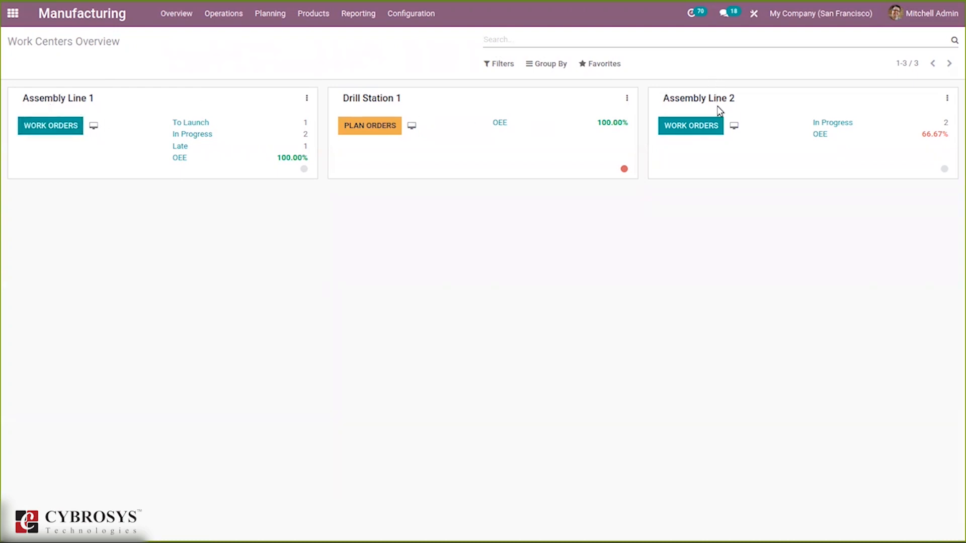
click(71, 131)
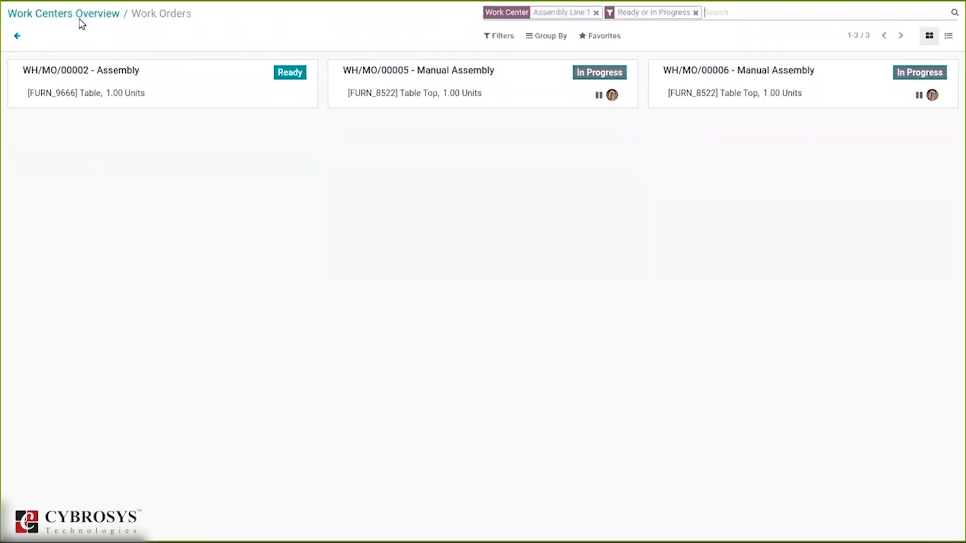
click(63, 14)
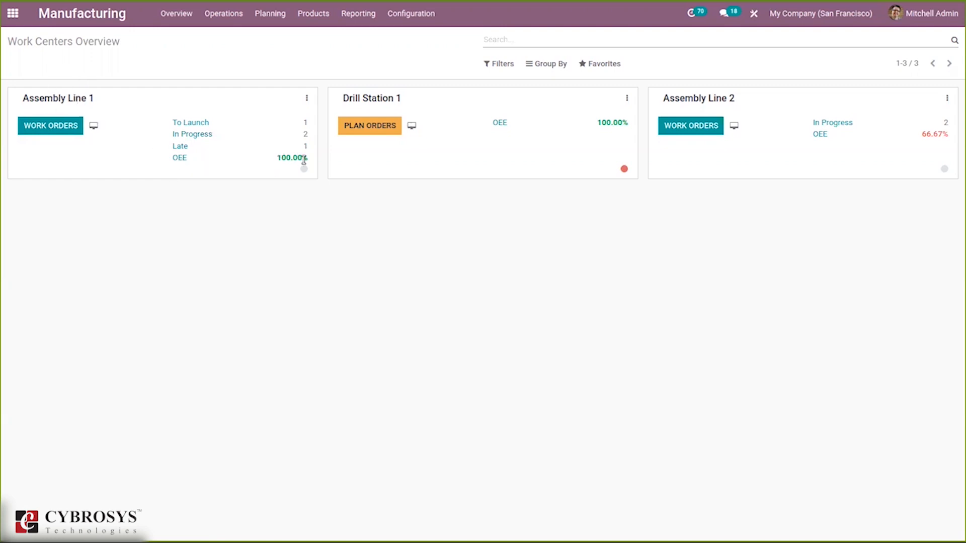
Step: Examine Assembly Line 1's Overall Equipment Effectiveness as a pie chart, pivot table and list, including its measures, and return to the overview
click(177, 159)
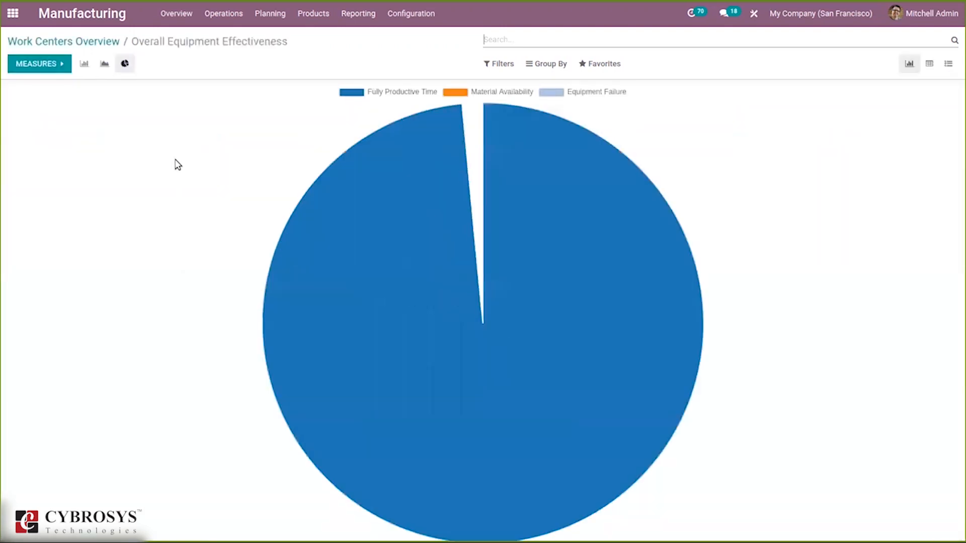
mouse_move(600, 397)
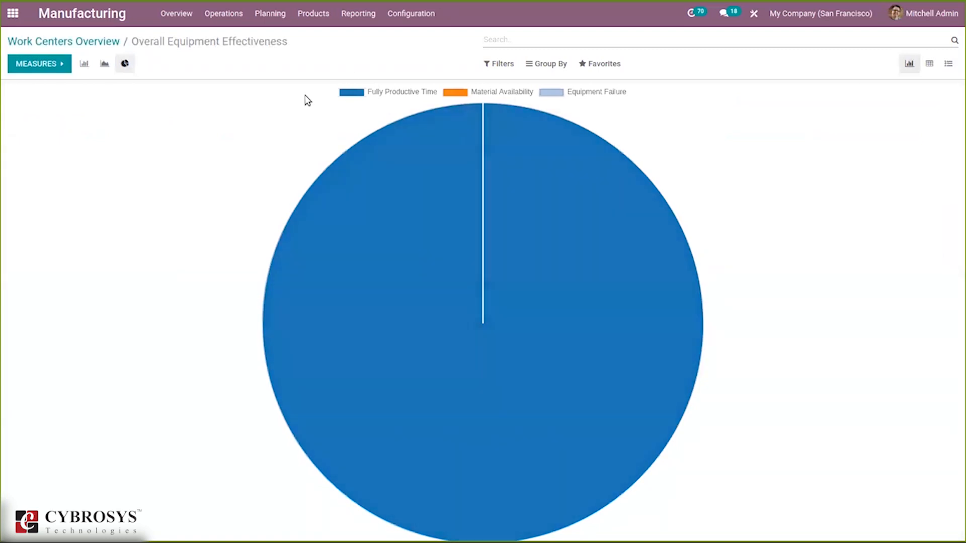
mouse_move(402, 338)
click(40, 66)
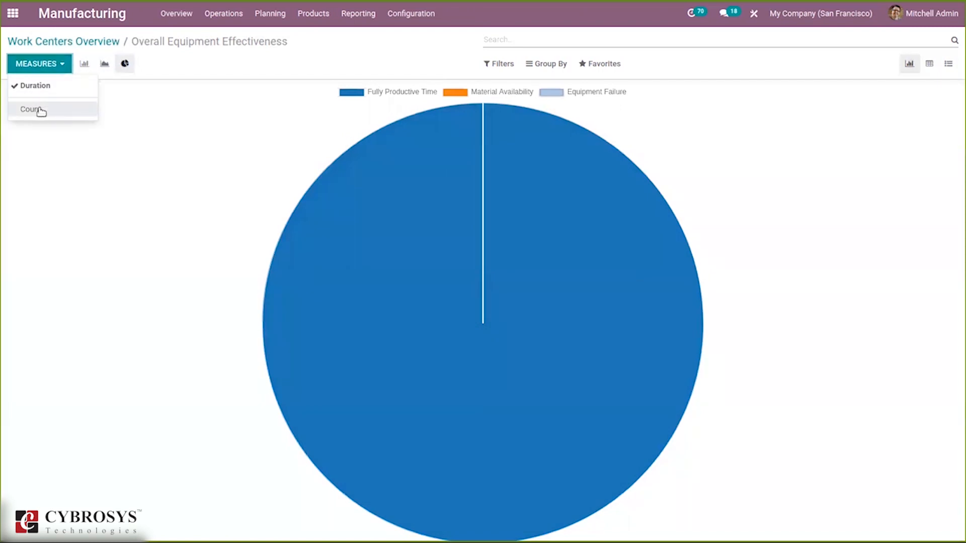
click(794, 97)
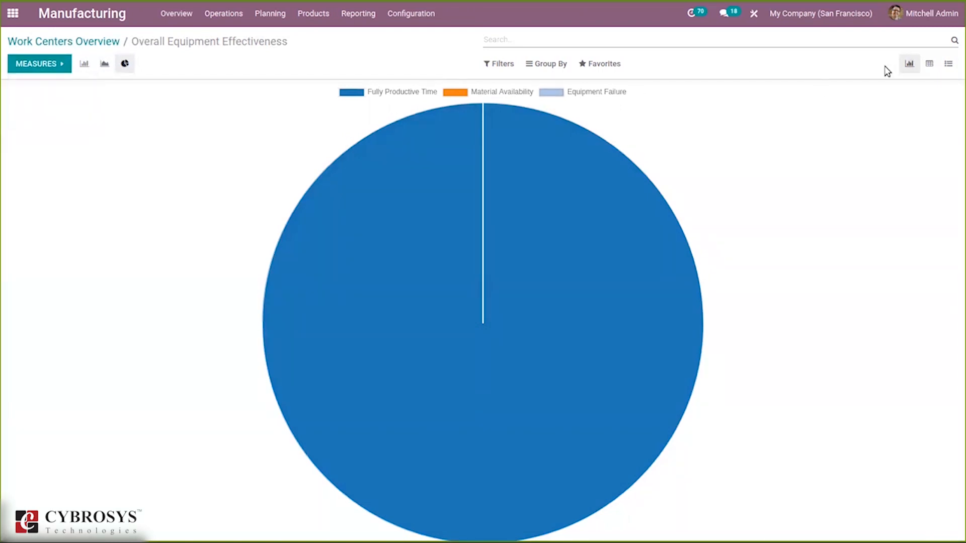
click(928, 69)
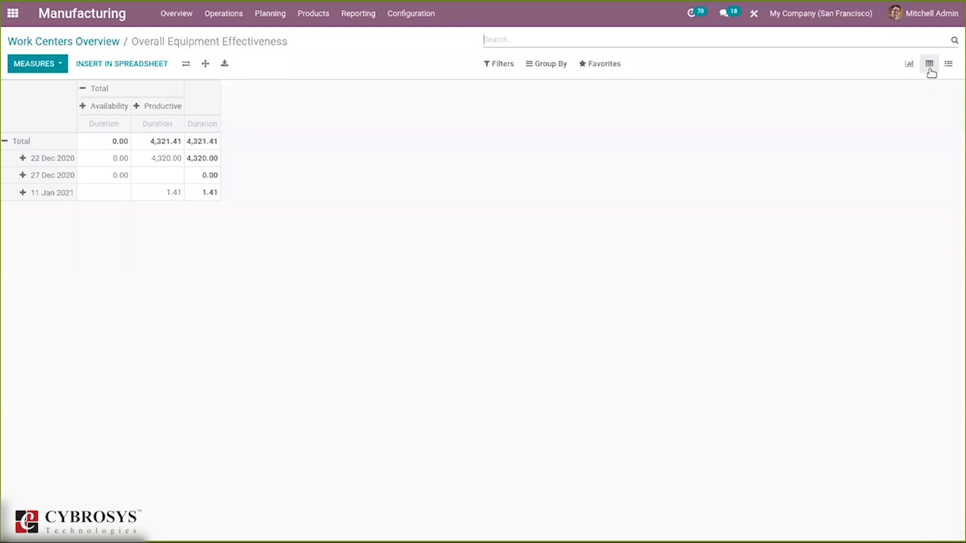
click(949, 66)
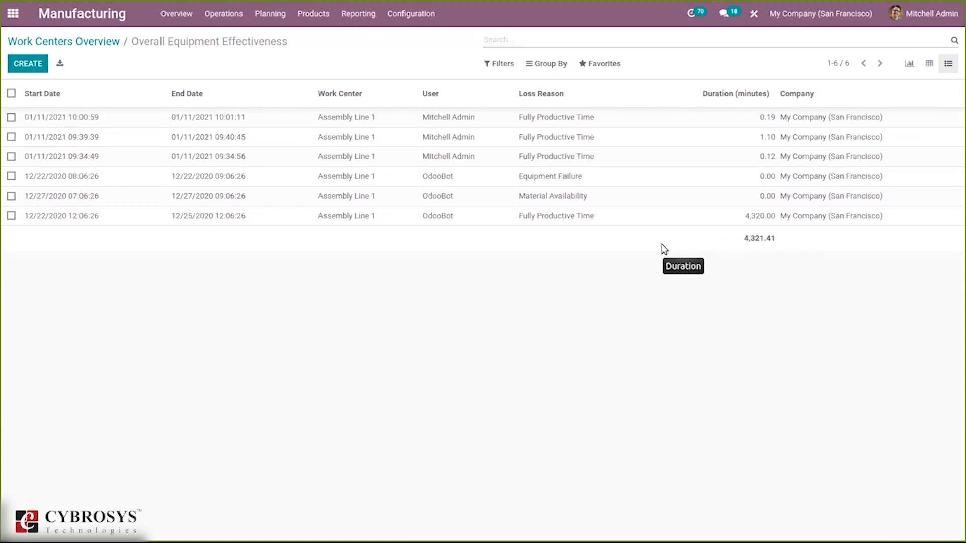
click(91, 44)
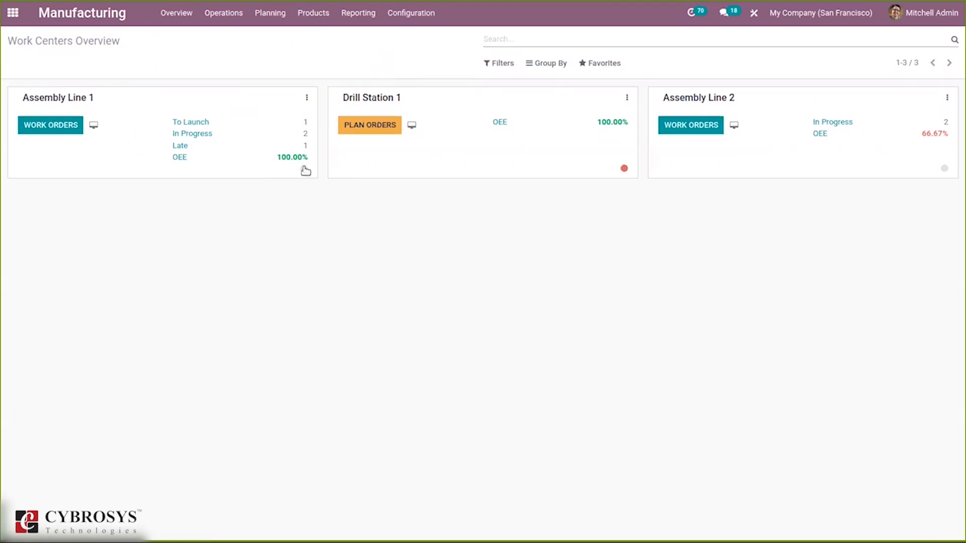
Step: Review the loss reasons offered for blocking Assembly Line 1, and cancel without blocking the work center
click(304, 168)
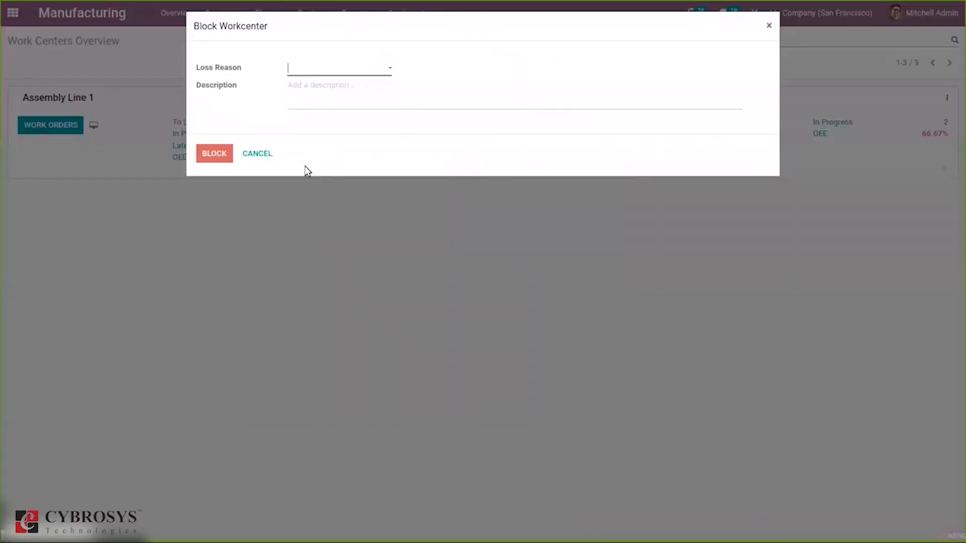
click(303, 70)
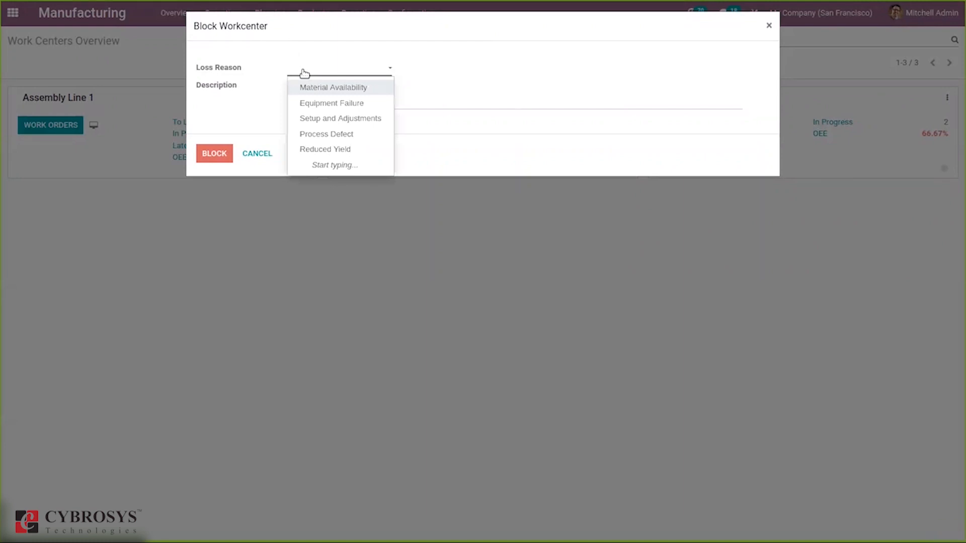
click(242, 86)
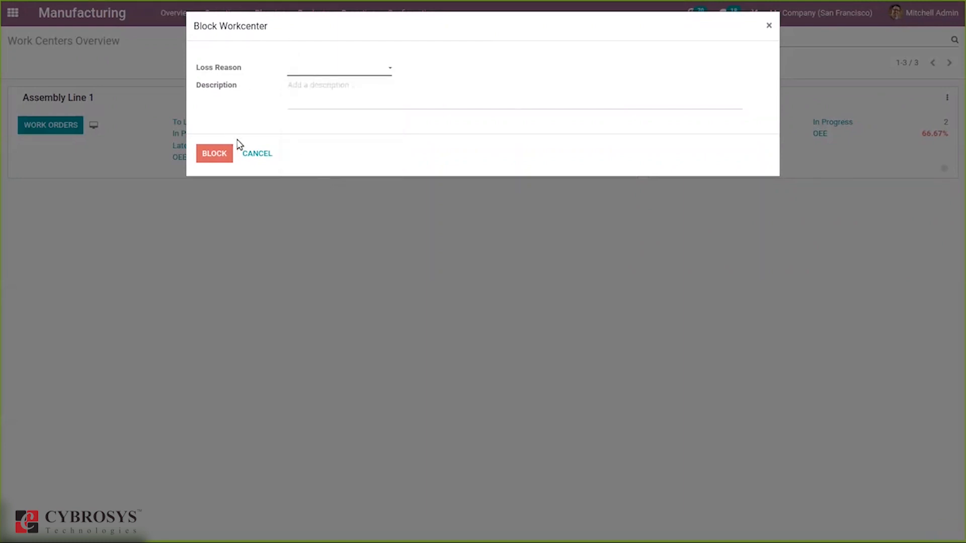
click(253, 153)
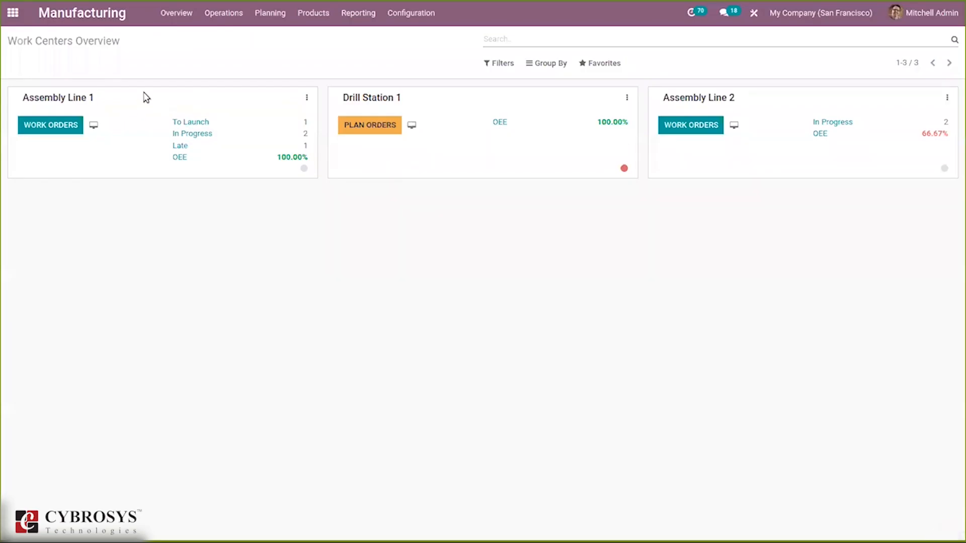
Step: Set the color of the Assembly Line 1 card to fuchsia
click(304, 97)
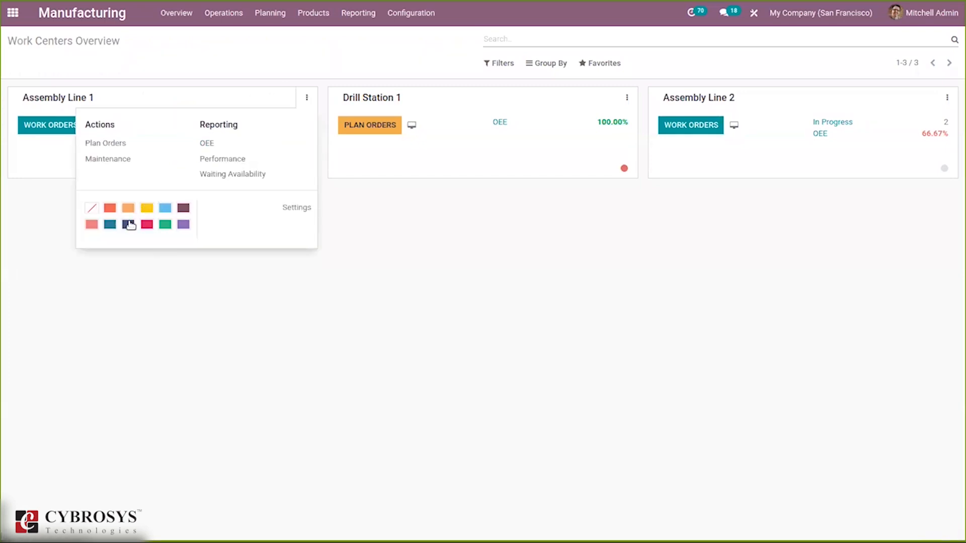
click(142, 225)
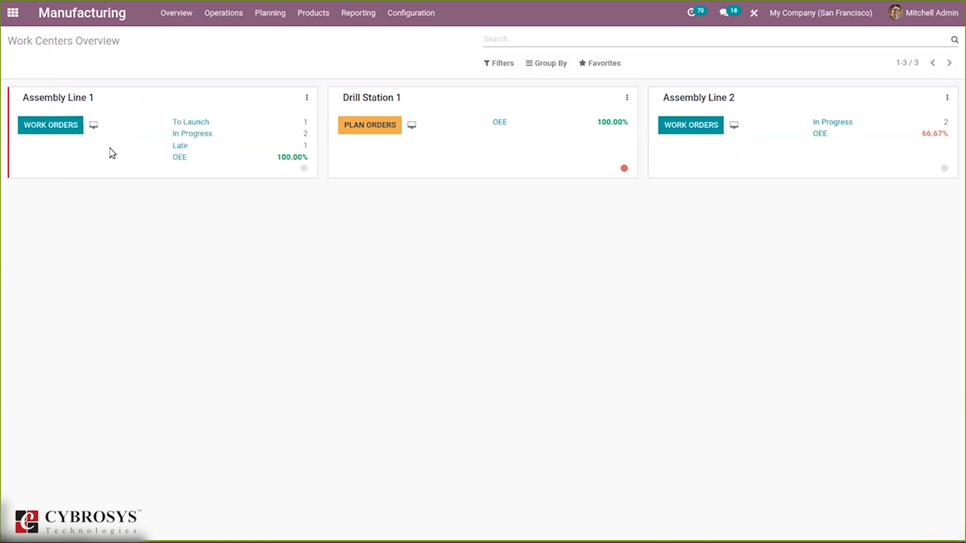
Step: Examine the settings form of the Assembly Line 1 work center and return to the overview
click(307, 98)
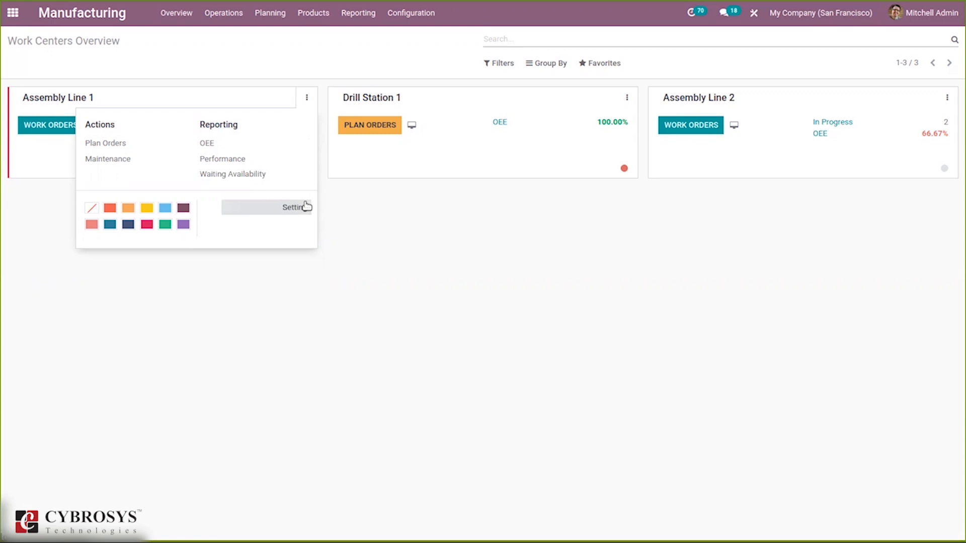
click(282, 208)
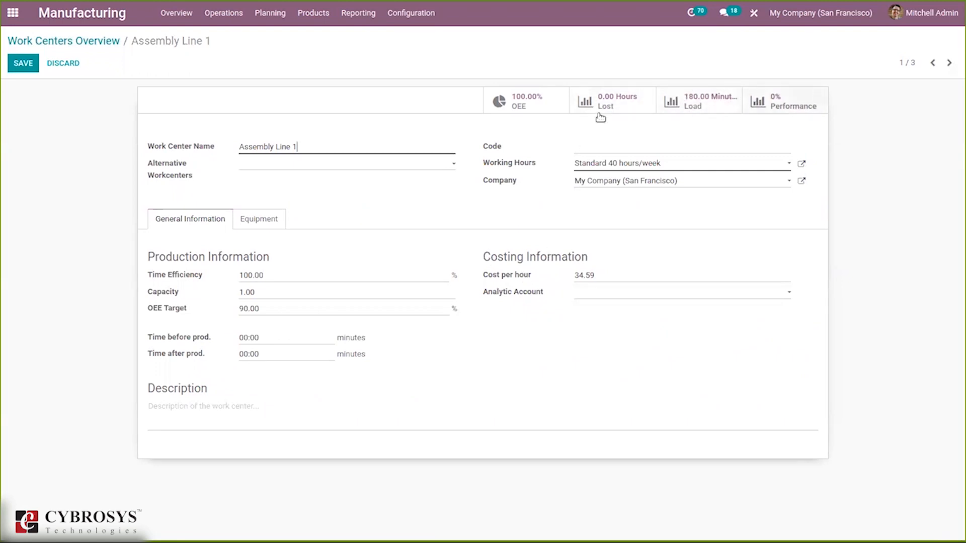
click(86, 49)
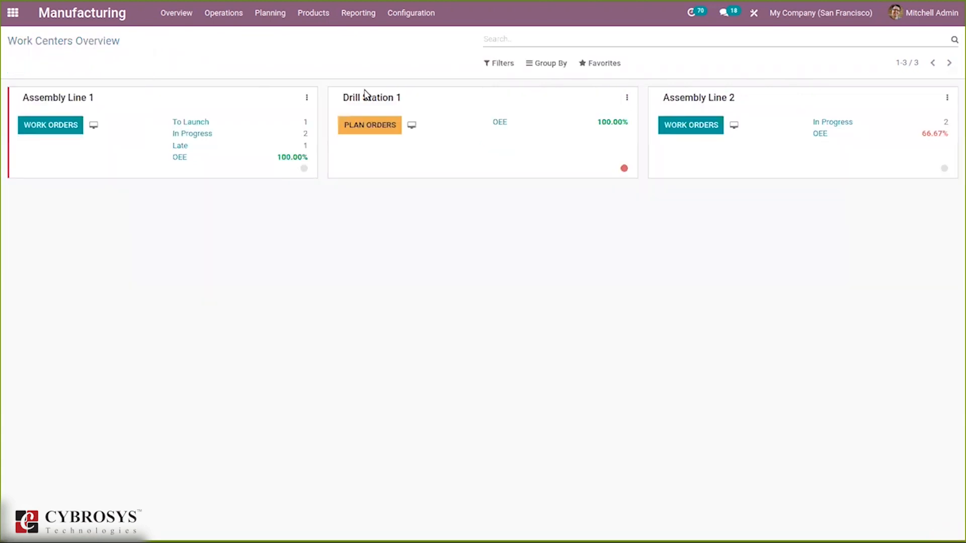
Step: Review the filter and grouping options available for the work centers overview
click(507, 64)
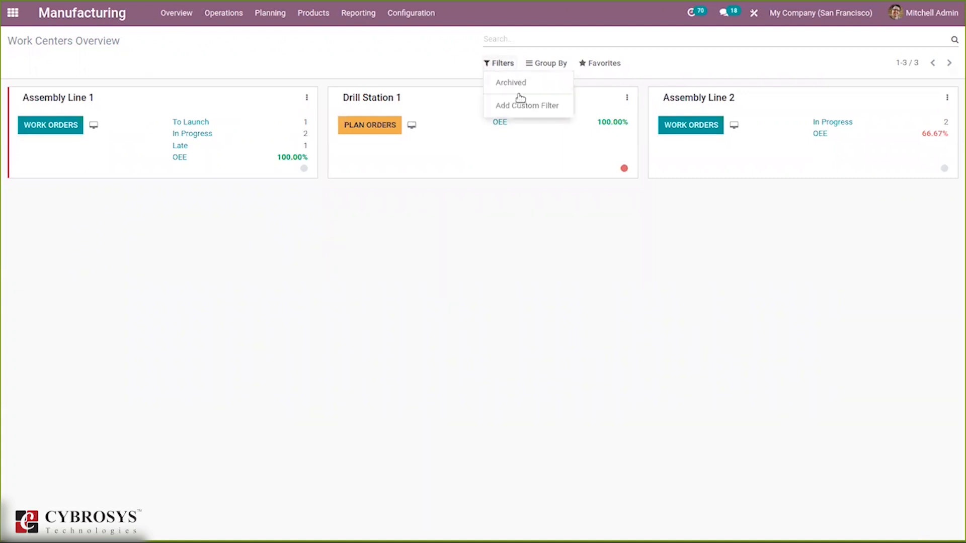
click(542, 62)
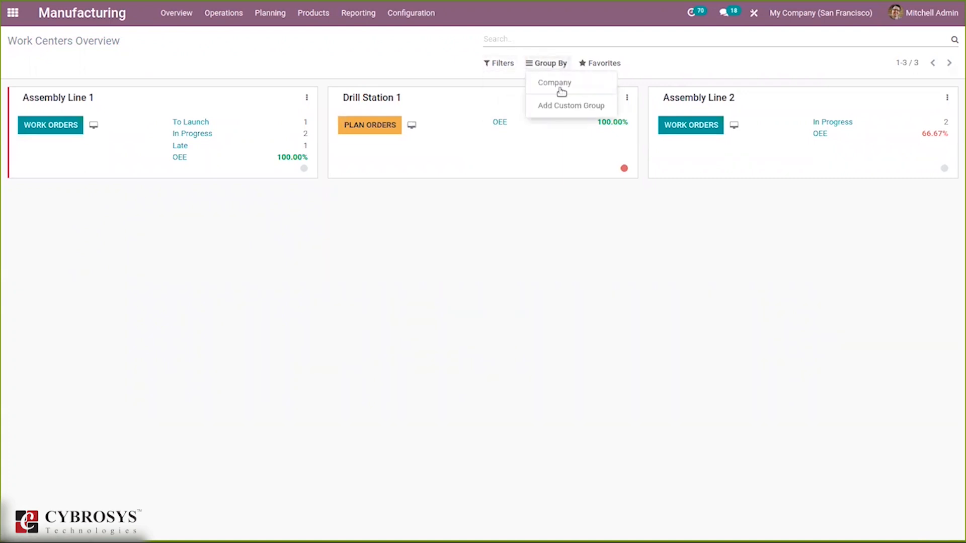
click(381, 66)
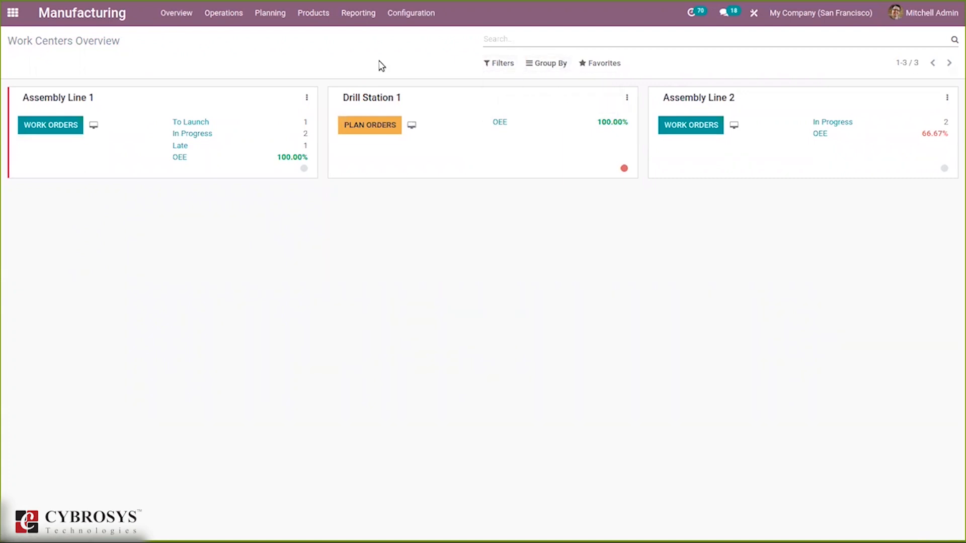
Step: Open the Manufacturing settings and examine the Operations and Planning options
click(414, 17)
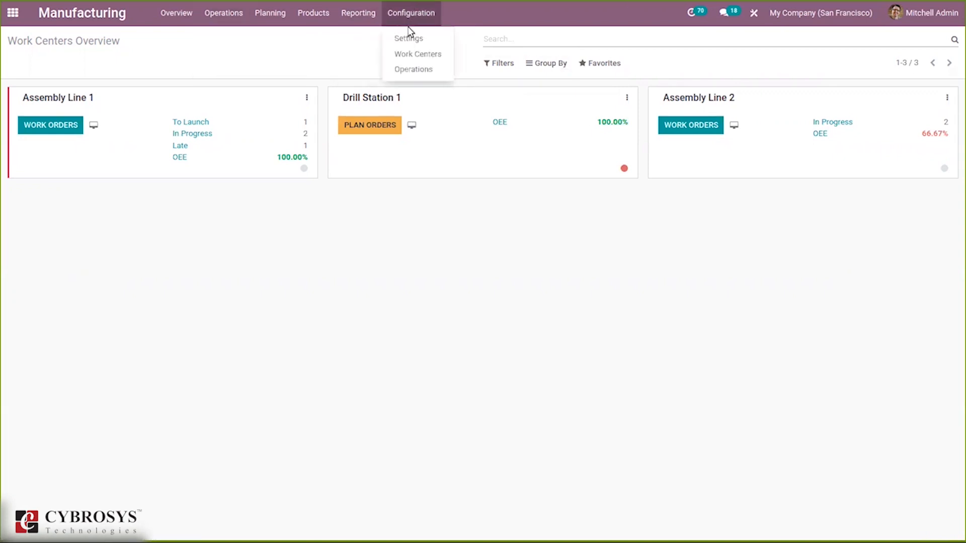
click(409, 38)
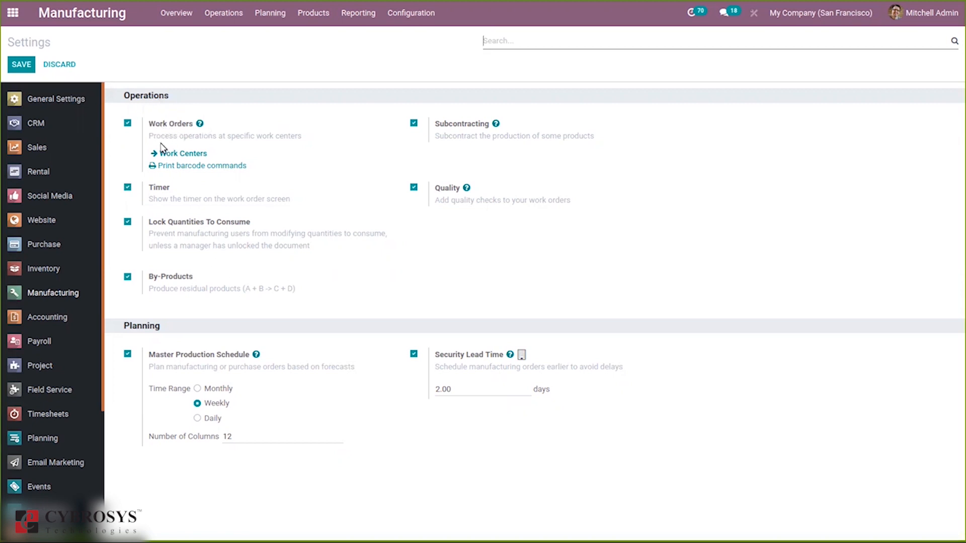
mouse_move(189, 150)
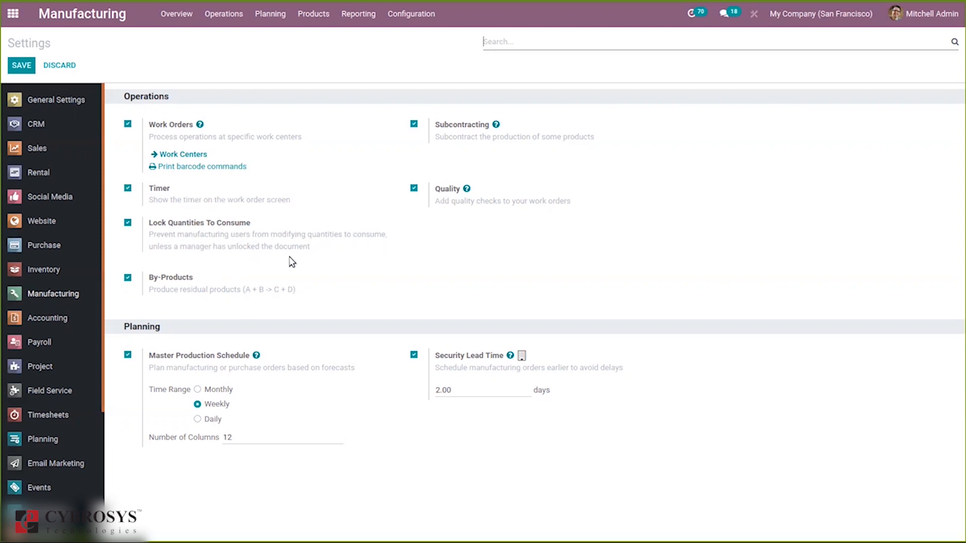
mouse_move(295, 246)
mouse_move(261, 394)
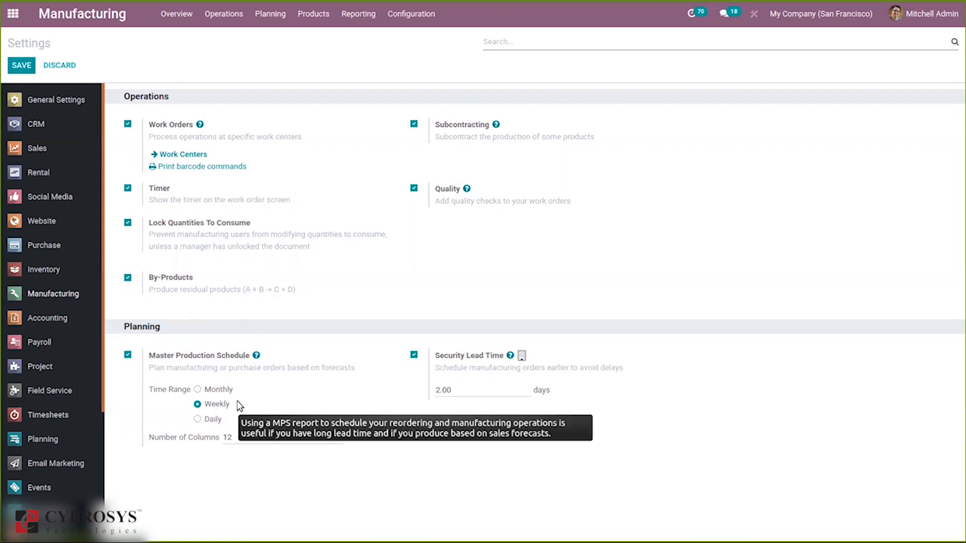
Step: Try the Monthly time range for the Master Production Schedule and look up where its planning entry is found
click(210, 391)
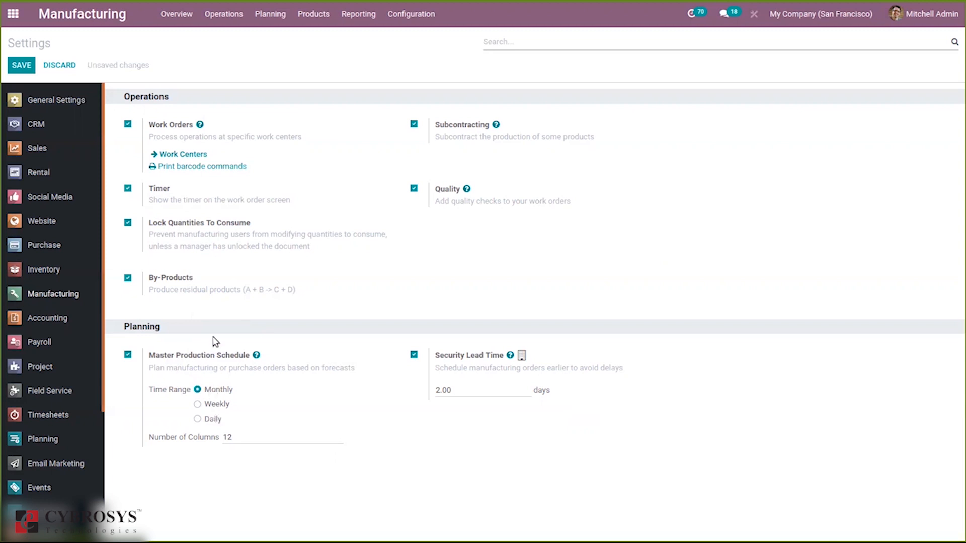
click(262, 19)
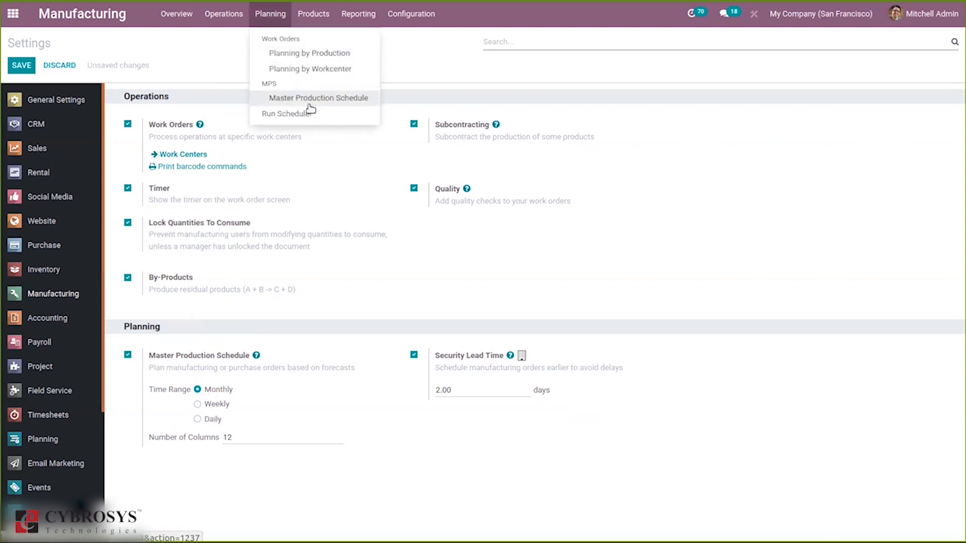
click(363, 313)
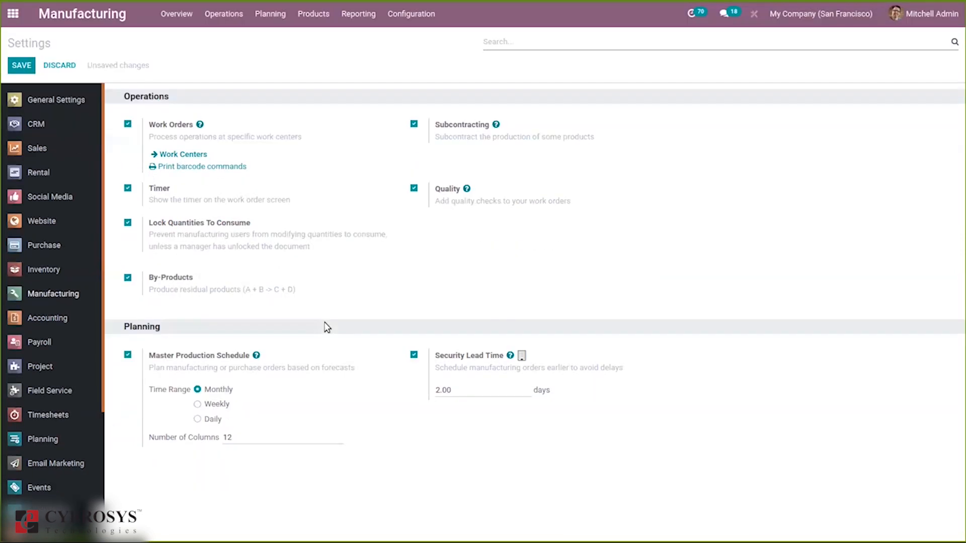
Step: Set the Master Production Schedule time range to Weekly and save the settings
click(217, 406)
click(15, 64)
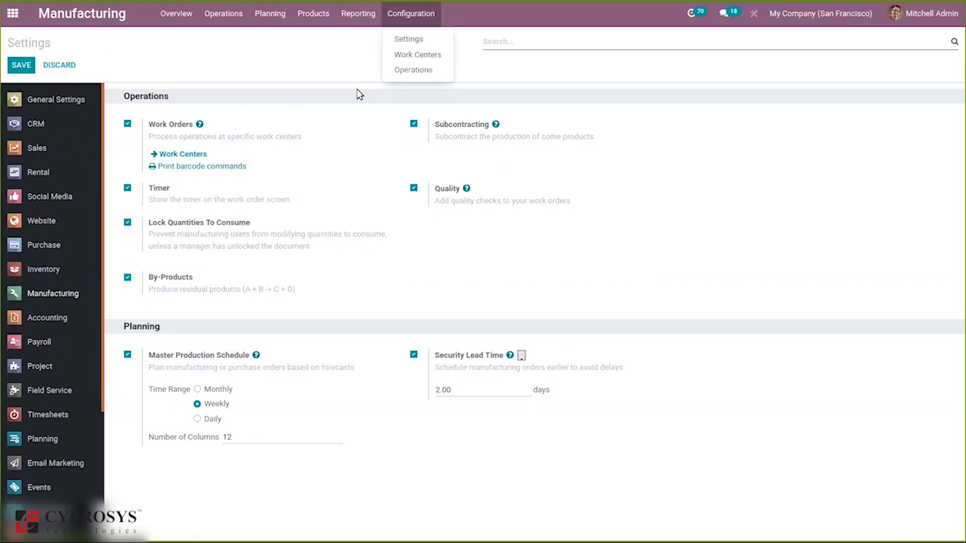
Step: View the configured work centers list and examine the operations list with its steps, work centers and durations
click(417, 55)
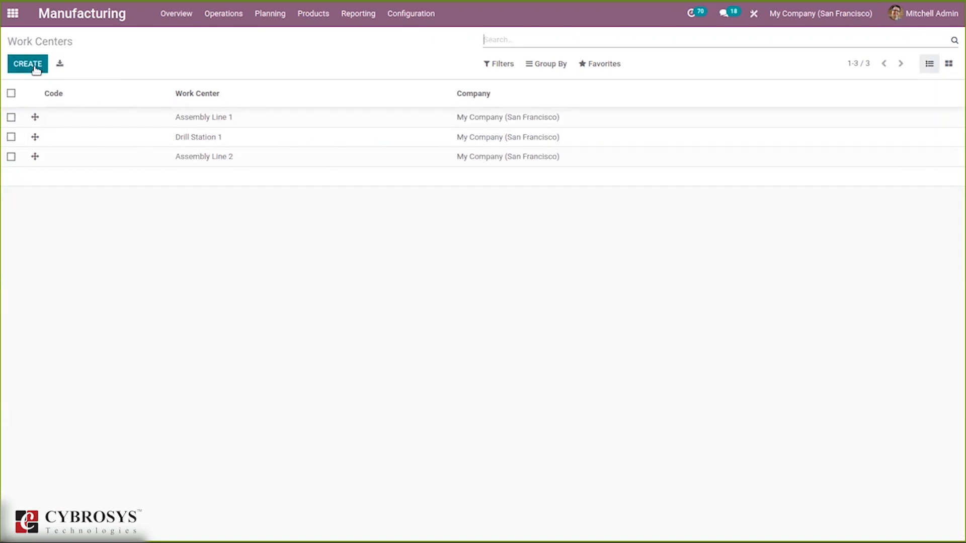
click(427, 14)
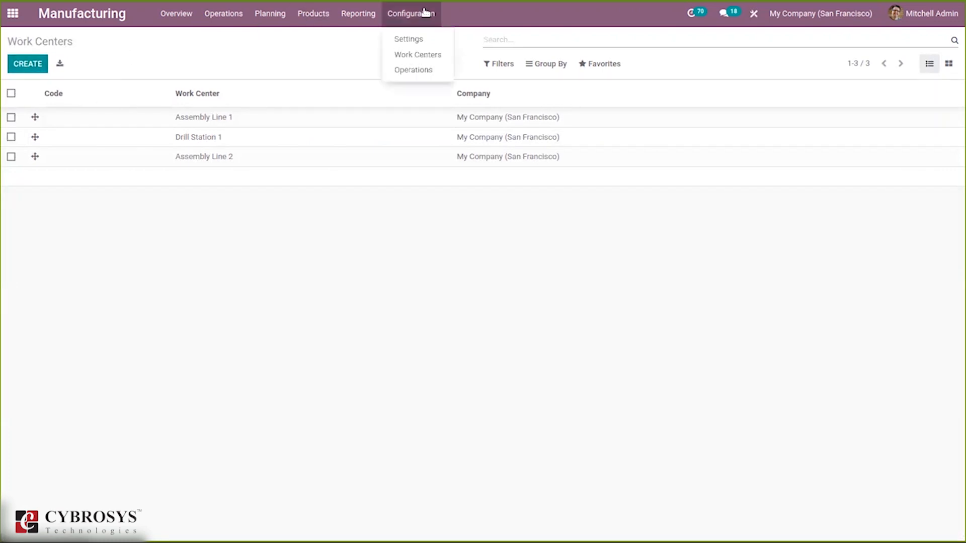
click(423, 69)
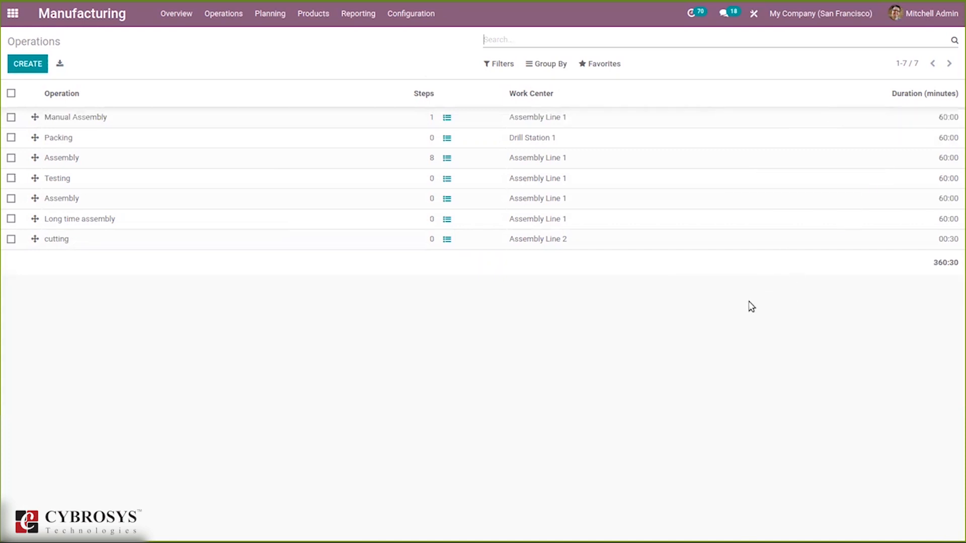
click(427, 20)
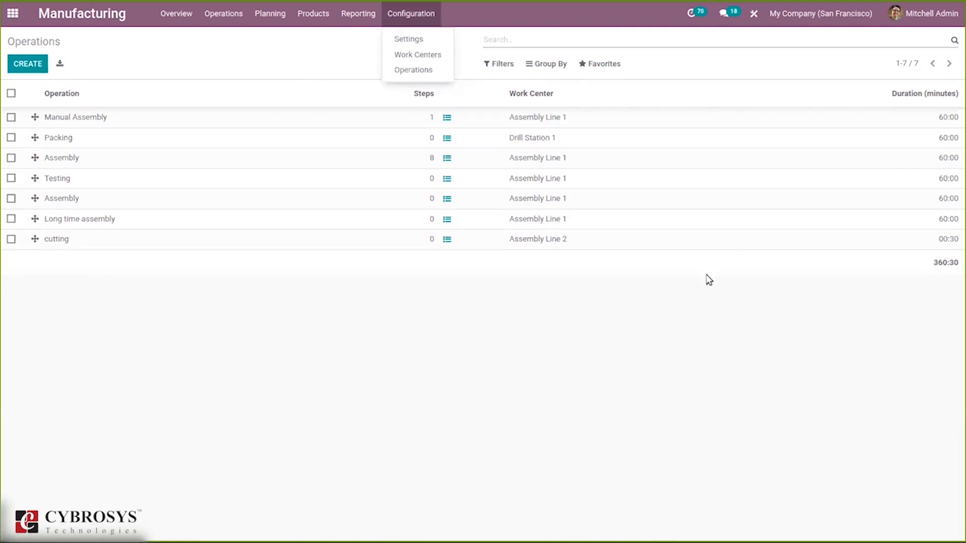
Step: Open the bill of materials for [FURN_8621] Plastic Laminate in edit mode
click(410, 70)
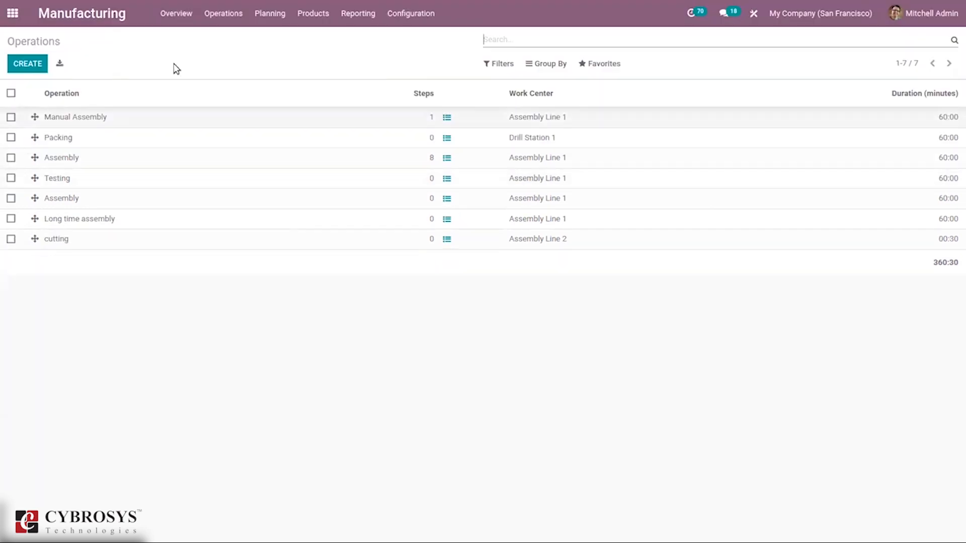
click(305, 10)
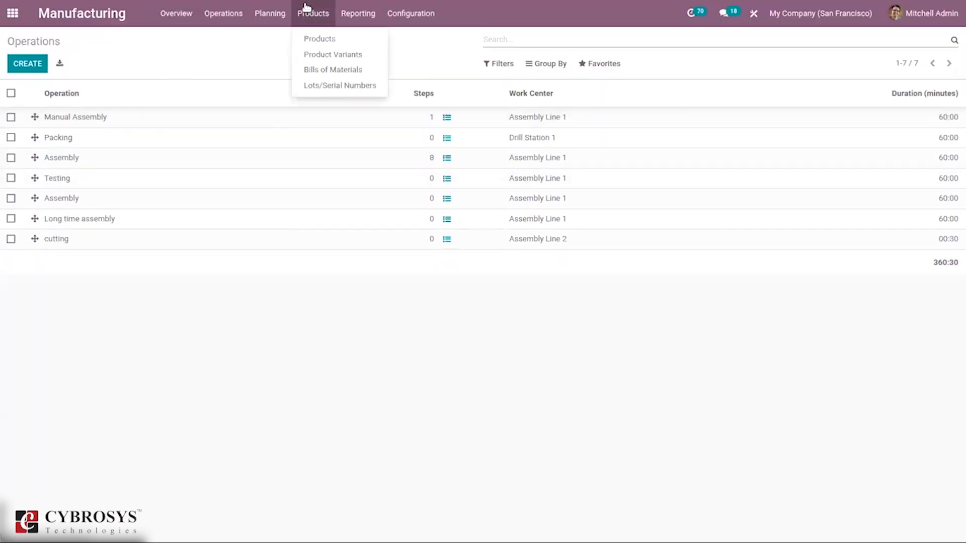
click(320, 71)
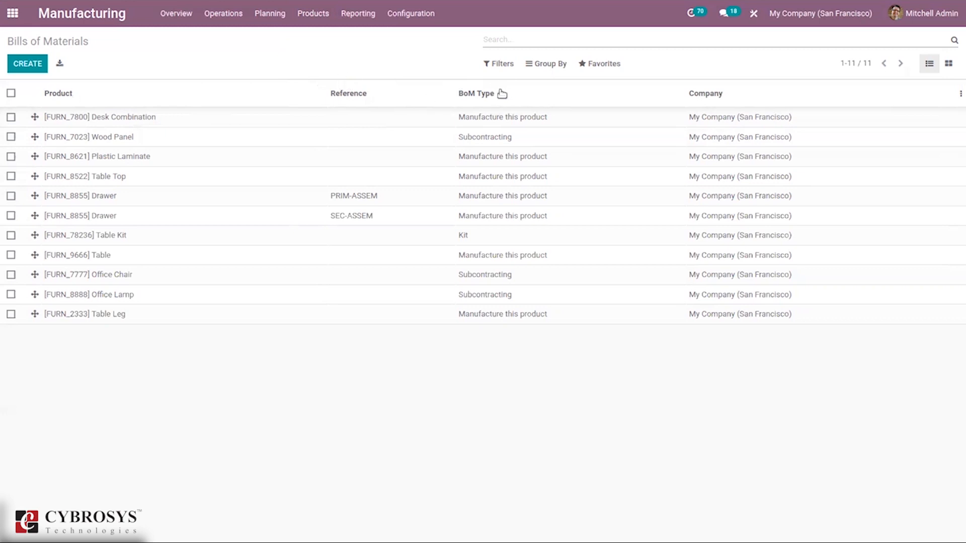
click(188, 165)
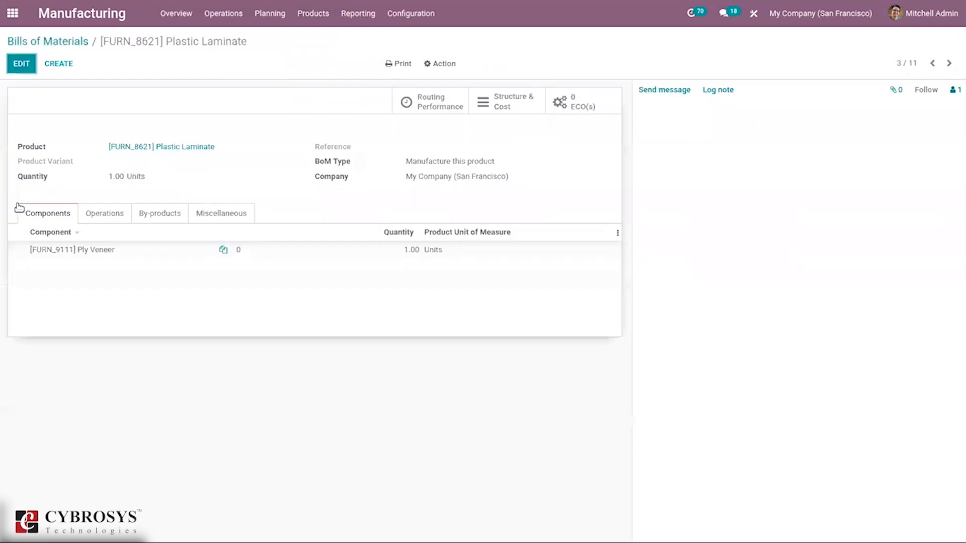
click(22, 64)
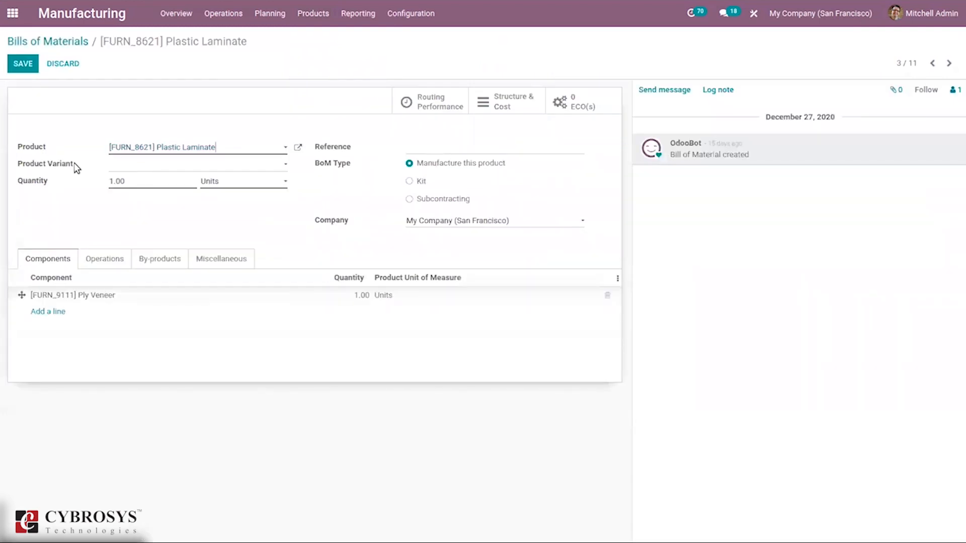
Step: Examine the operations, by-products and miscellaneous options of the Plastic Laminate bill of materials
mouse_move(69, 163)
click(116, 260)
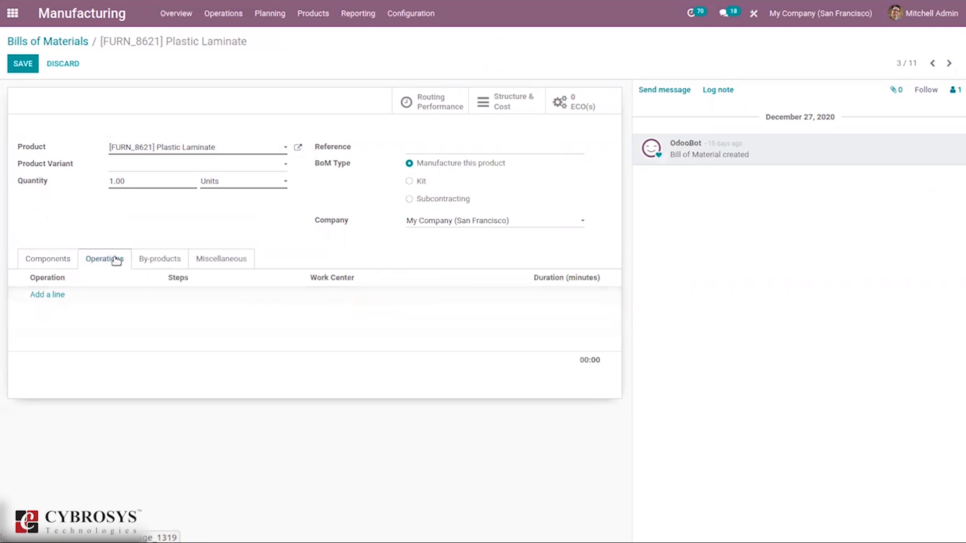
click(165, 261)
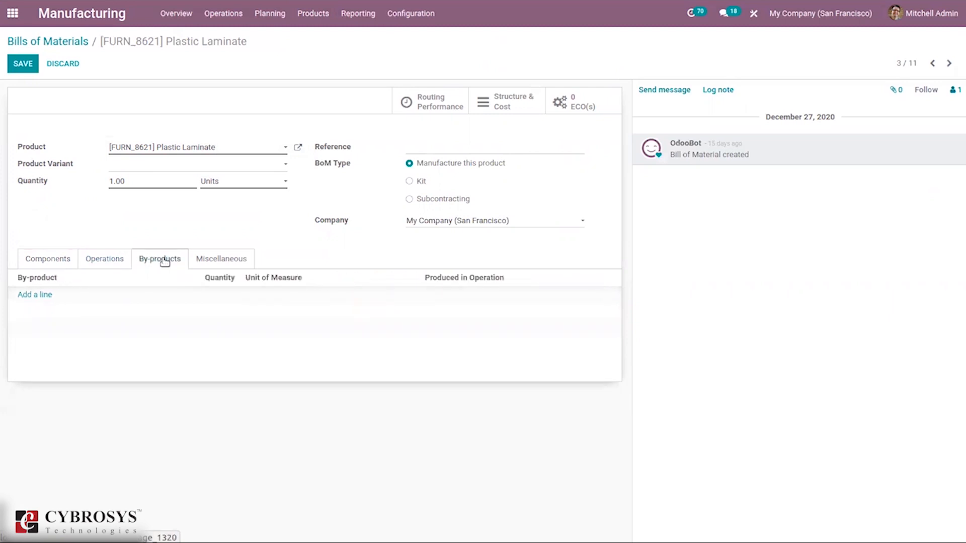
click(236, 261)
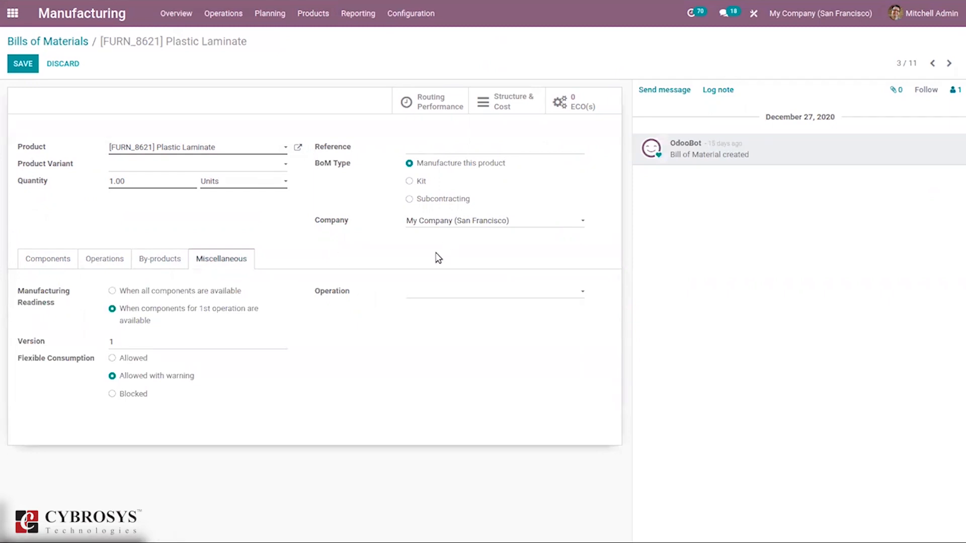
Step: Try the Kit BoM type for Plastic Laminate and return to the bills of materials list, discarding the change
click(410, 182)
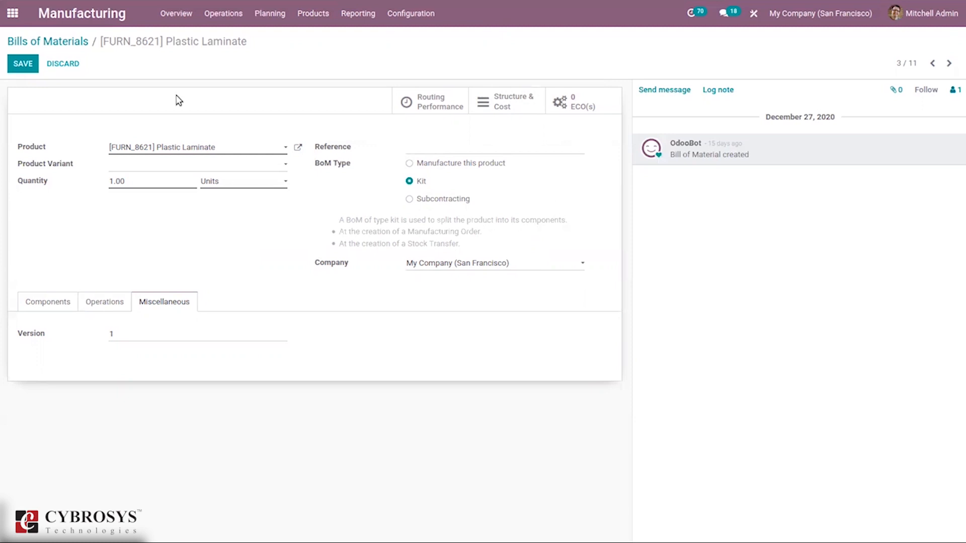
click(72, 42)
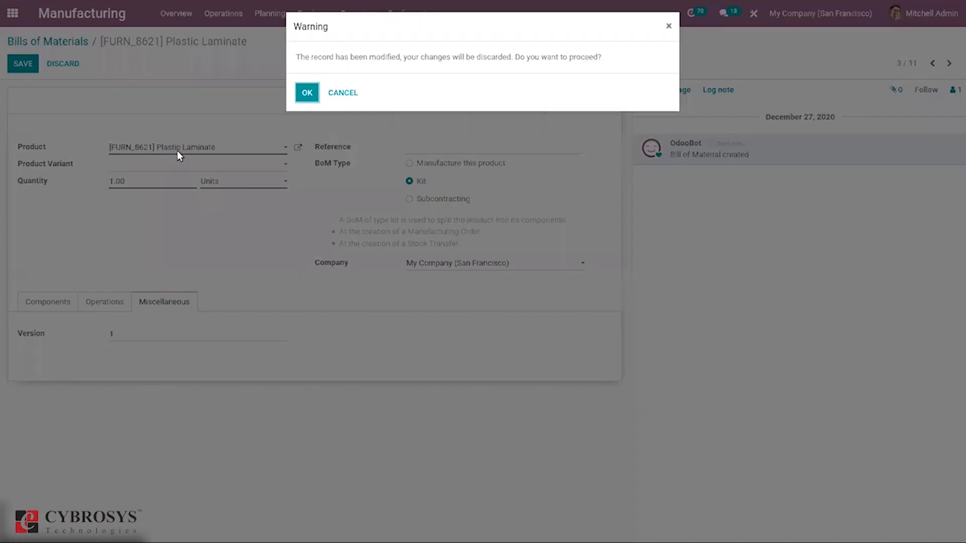
click(307, 93)
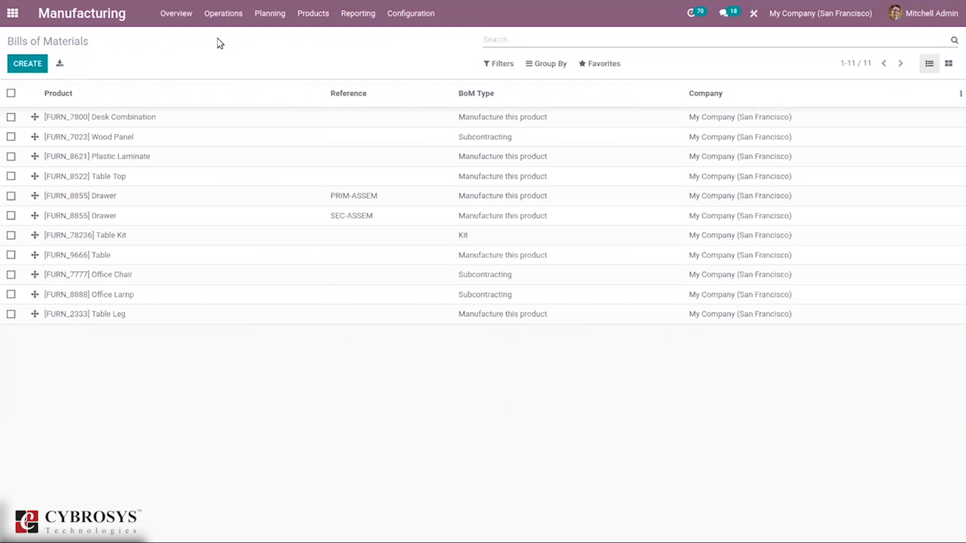
Step: Create a new manufacturing order for the product [FURN_8522] Table Top
click(310, 15)
mouse_move(222, 12)
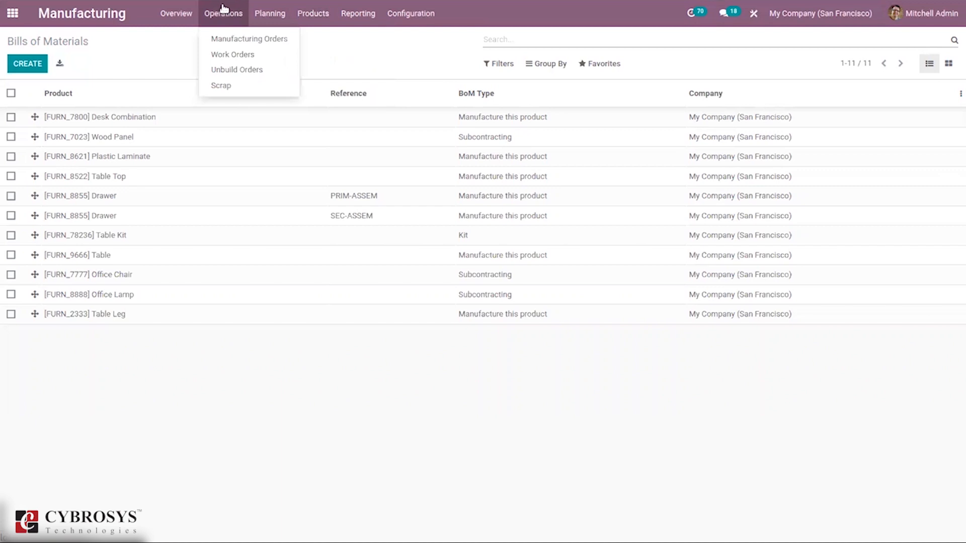
click(227, 42)
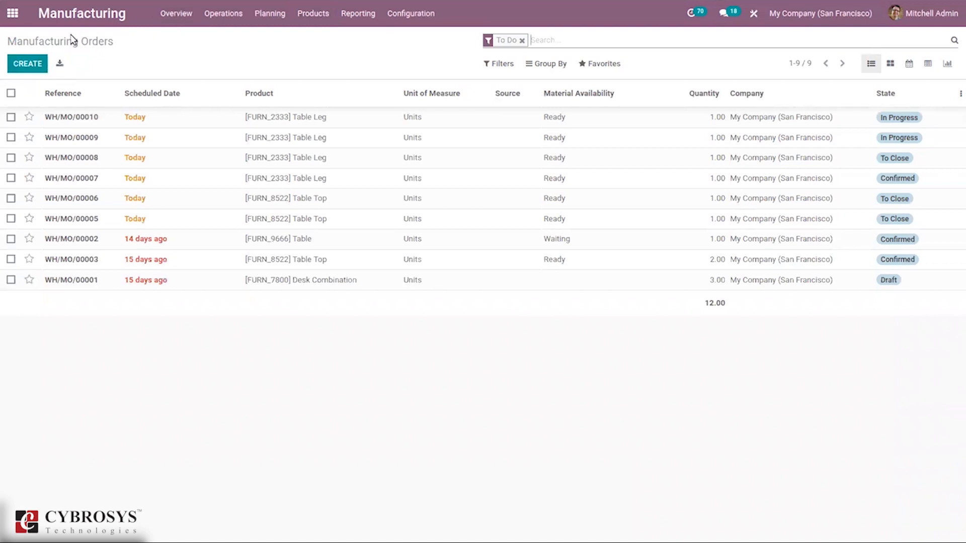
click(22, 64)
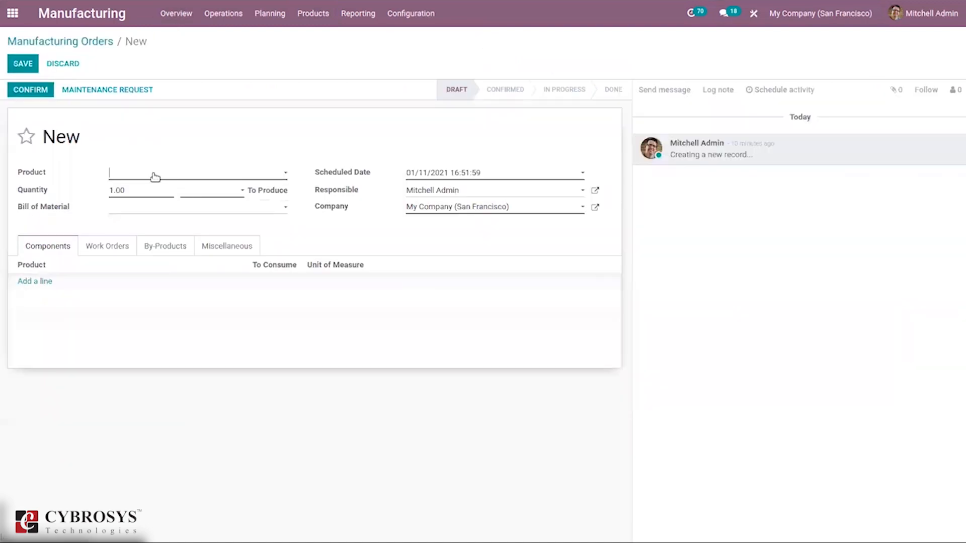
click(155, 174)
text(woo)
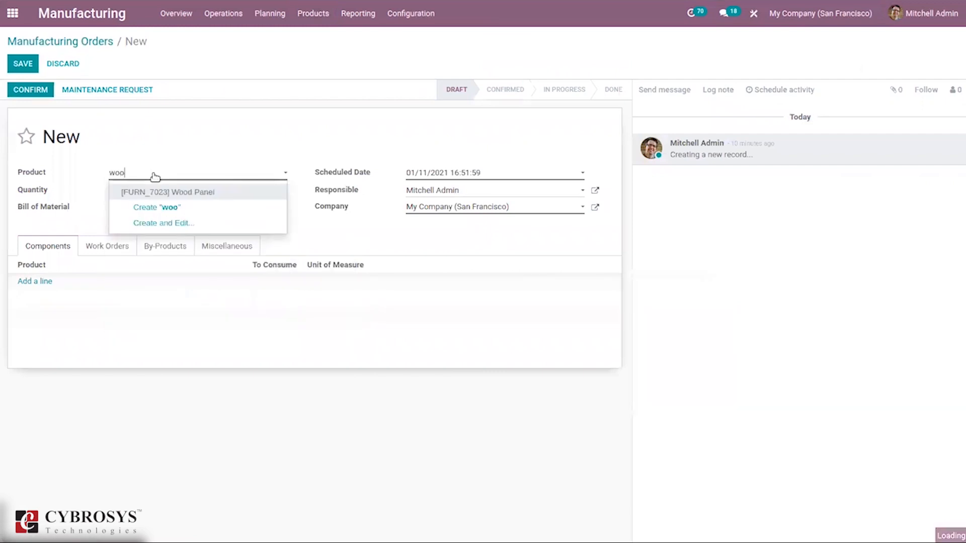
key(BackSpace)
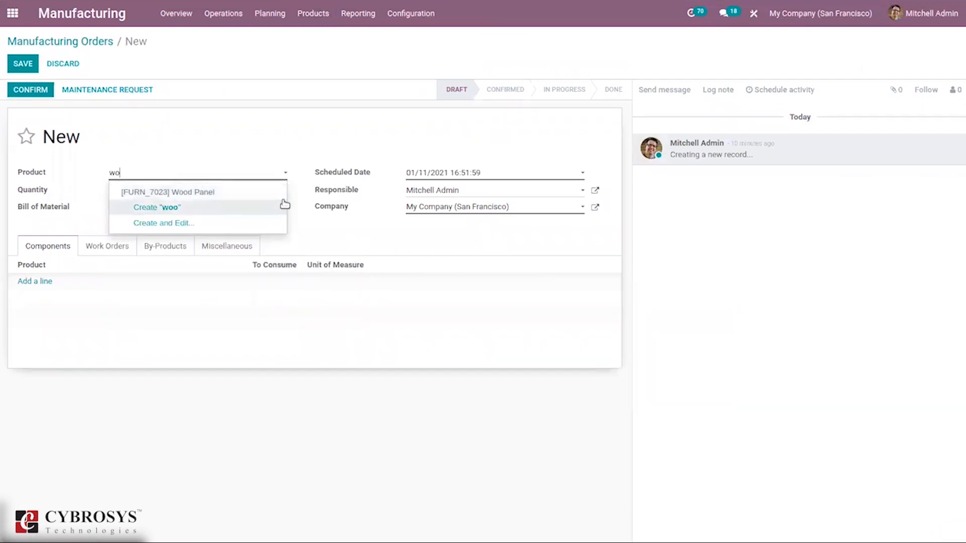
text(tab)
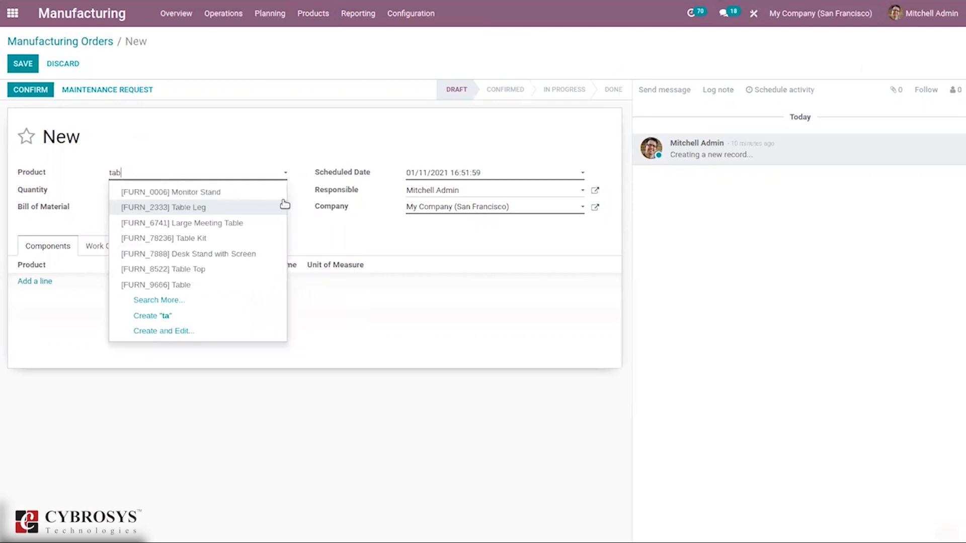
click(172, 238)
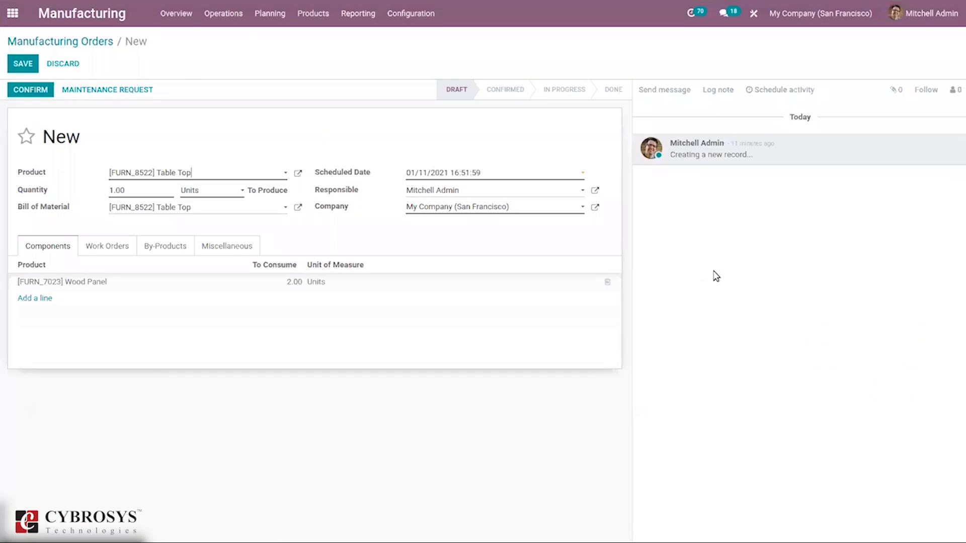
Step: Review the Table Top order's work orders and by-products, and confirm the manufacturing order
click(105, 245)
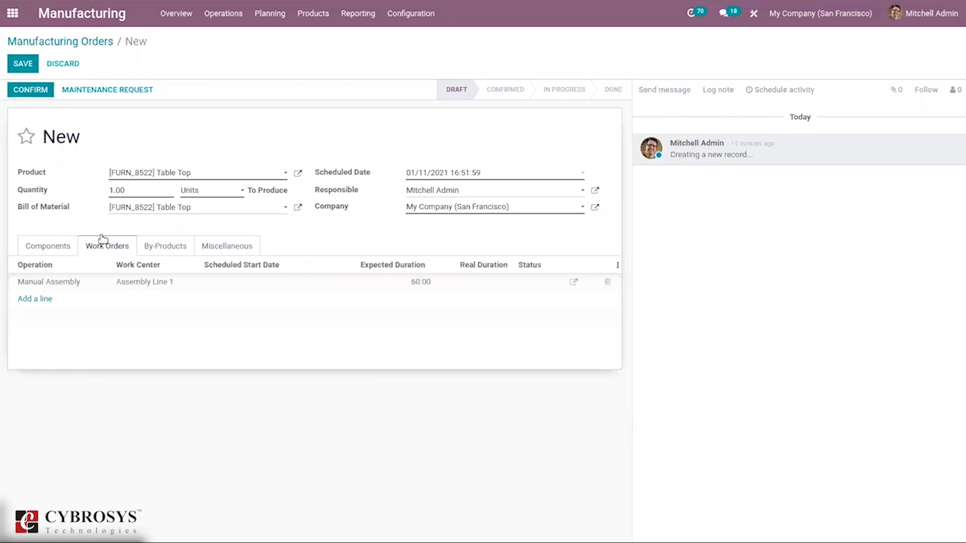
click(165, 246)
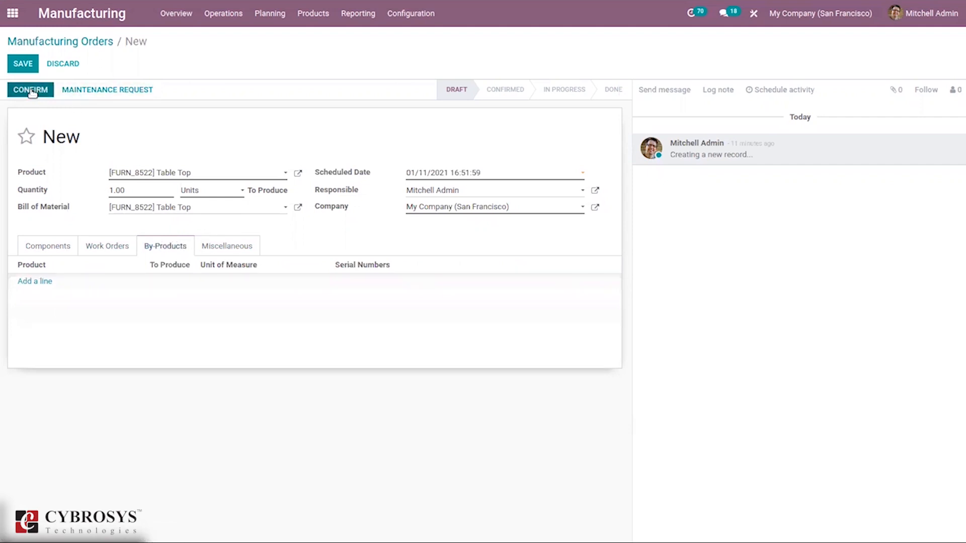
click(101, 247)
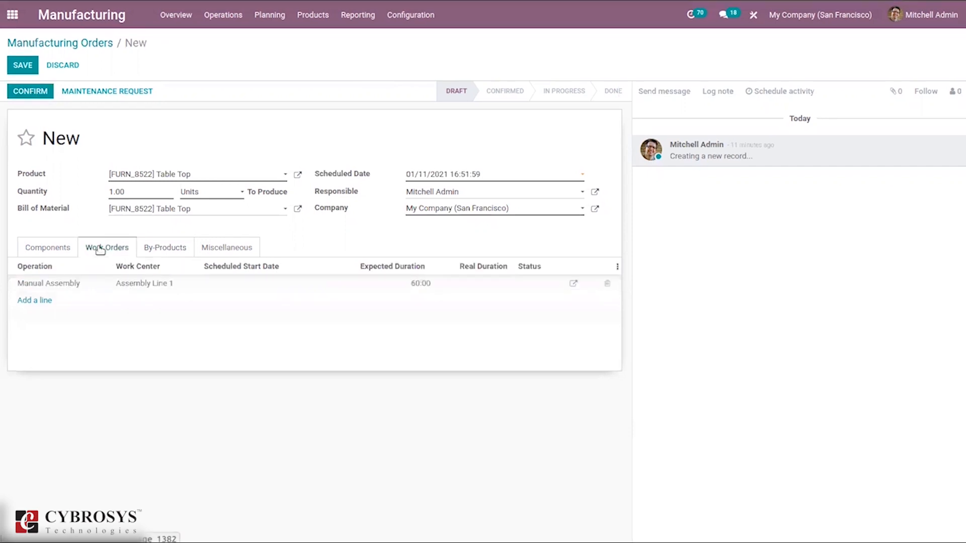
click(30, 89)
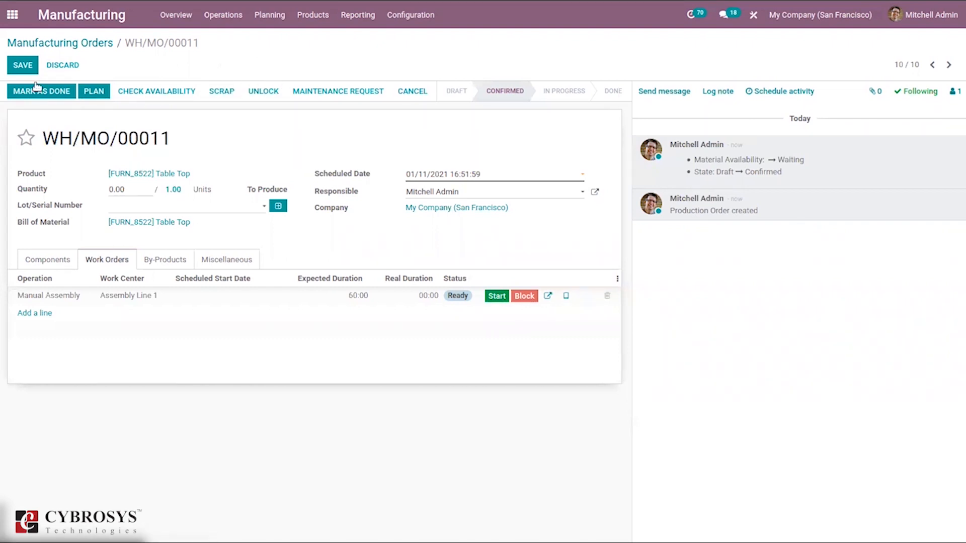
click(20, 64)
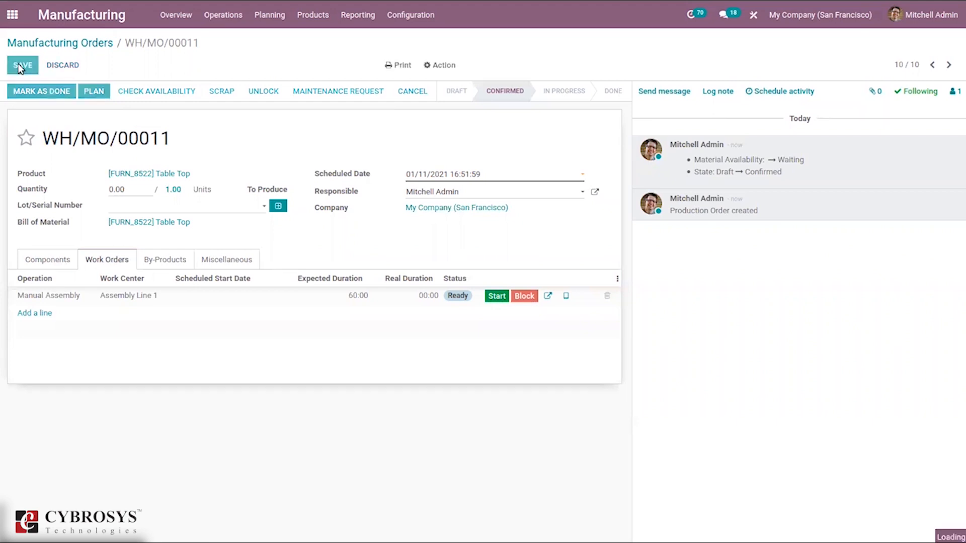
Step: Unlock the order to open the Wood Panel component's To Consume quantity for editing, and save and relock the order
click(201, 206)
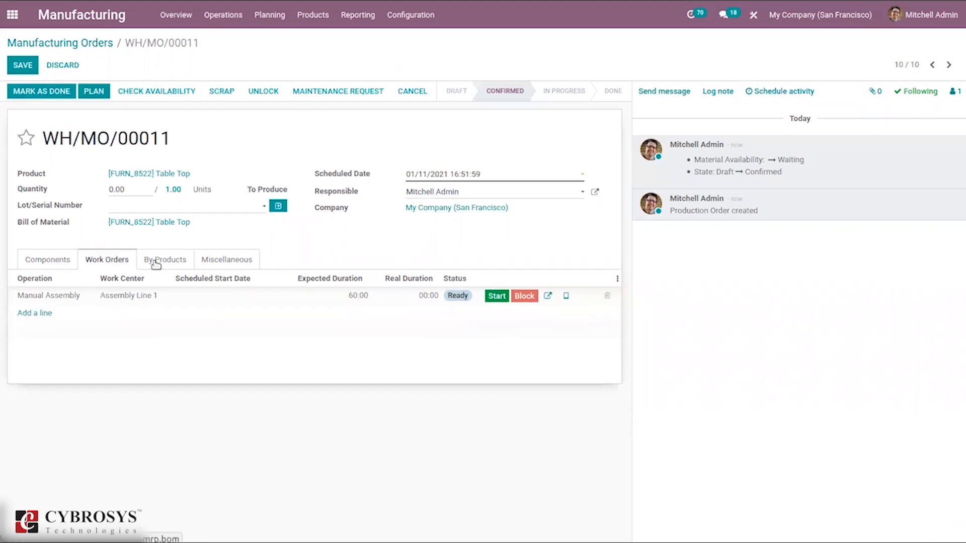
click(51, 260)
click(255, 294)
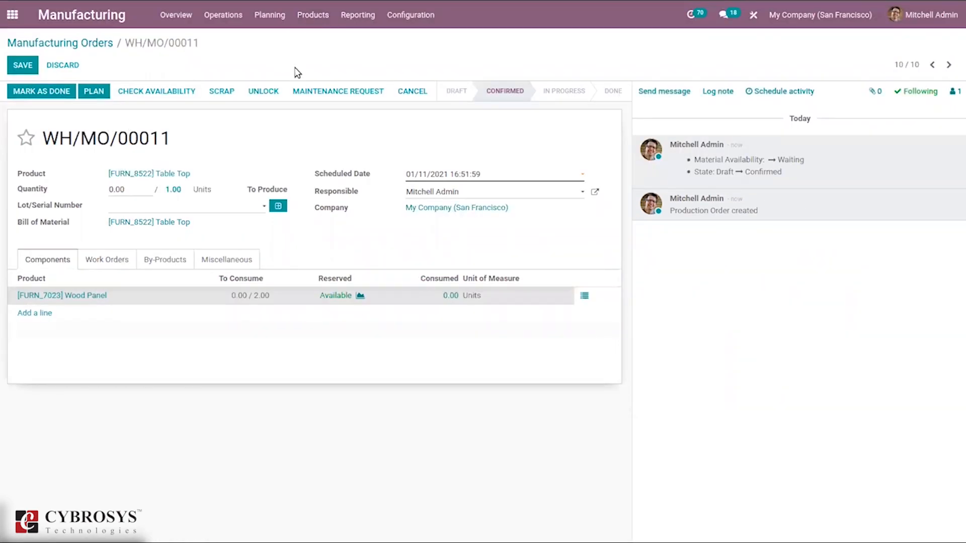
click(270, 94)
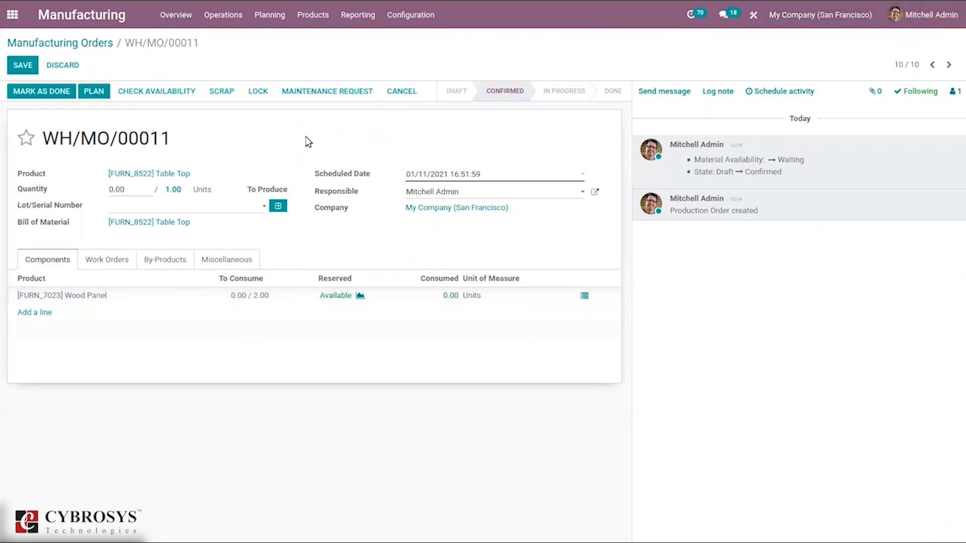
click(252, 294)
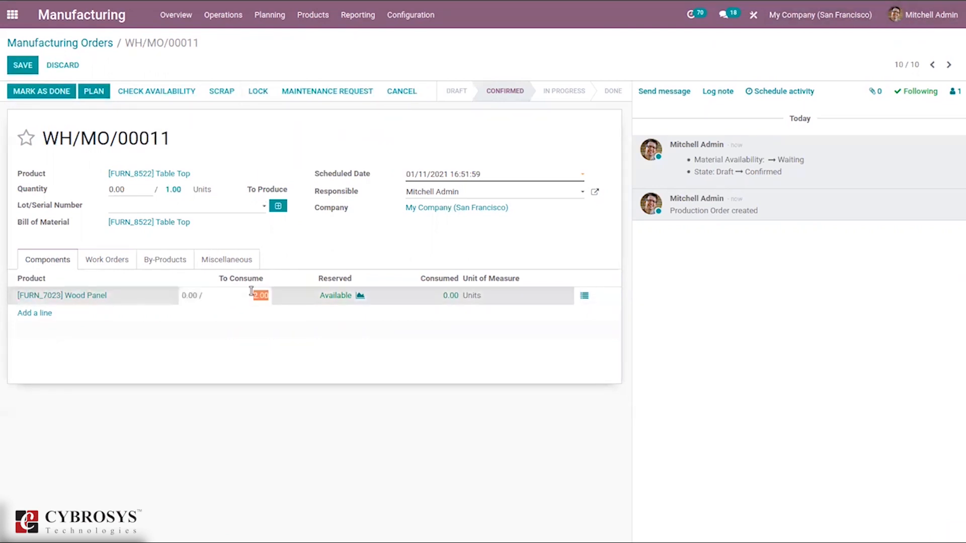
click(32, 67)
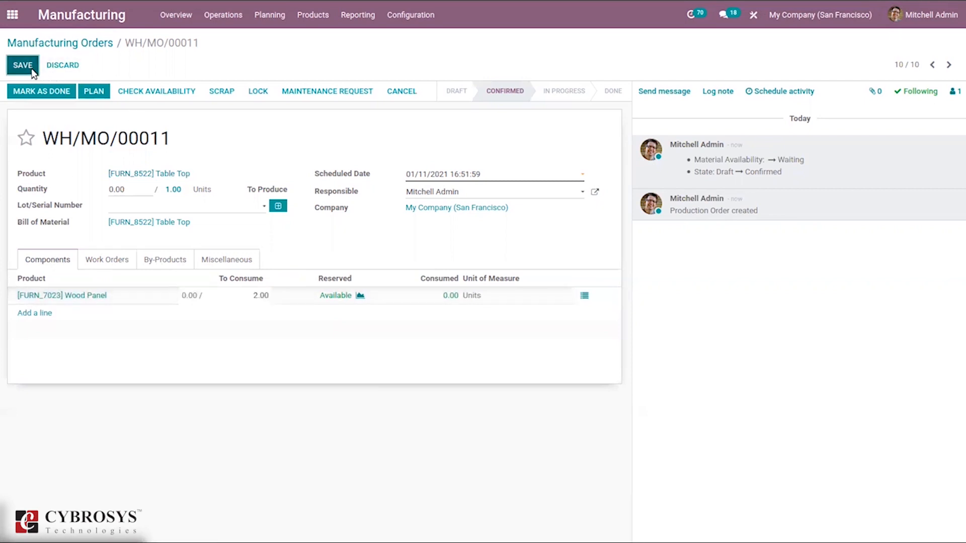
click(260, 94)
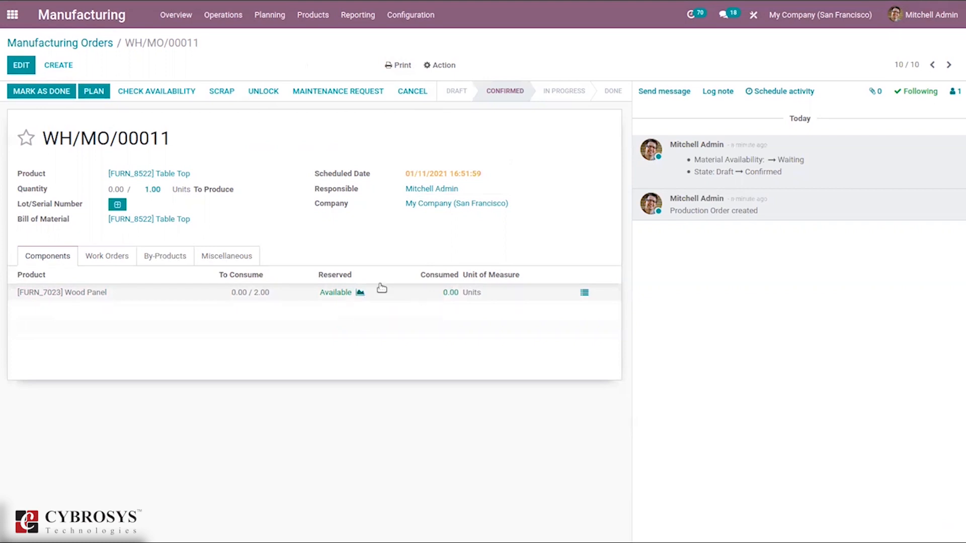
Step: Start the Manual Assembly work order and pass its assembly instruction step in the tablet view
click(119, 251)
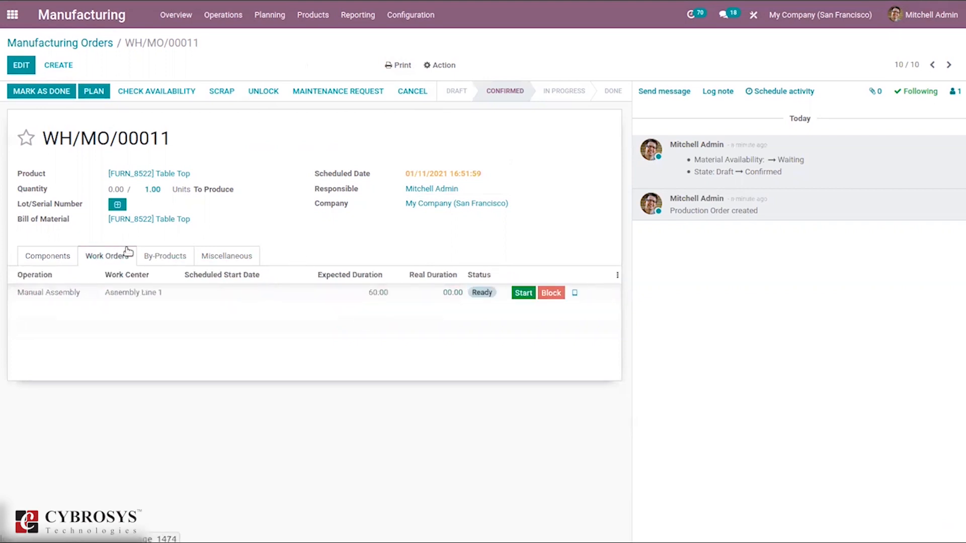
click(517, 295)
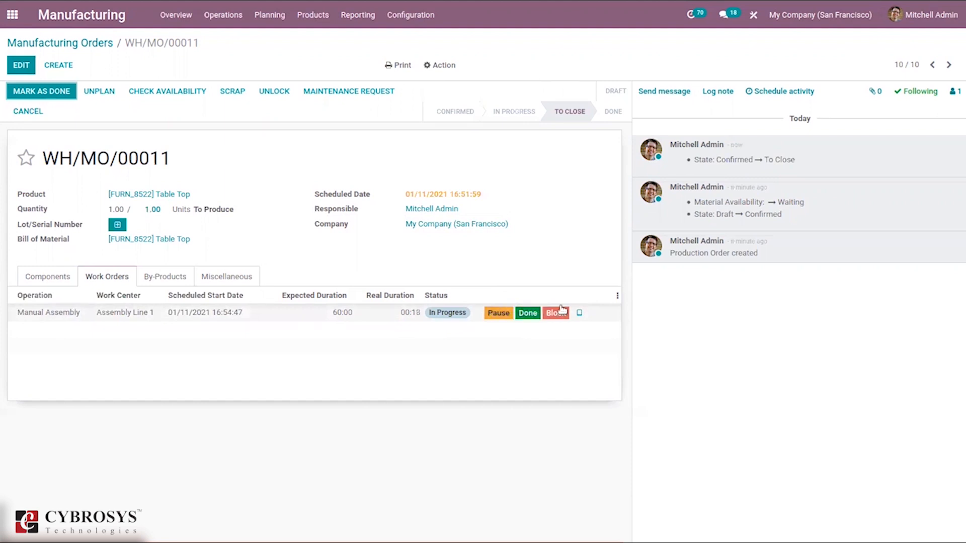
click(582, 314)
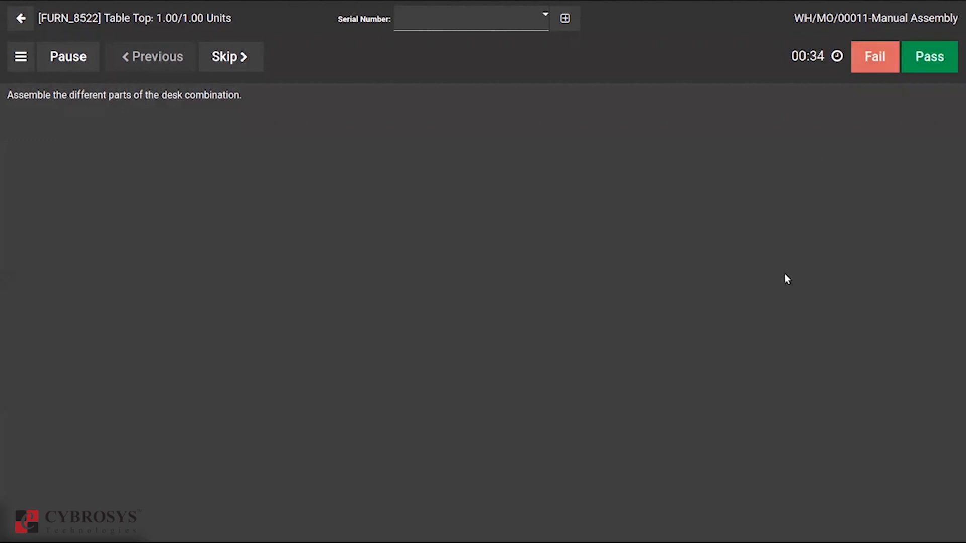
click(931, 57)
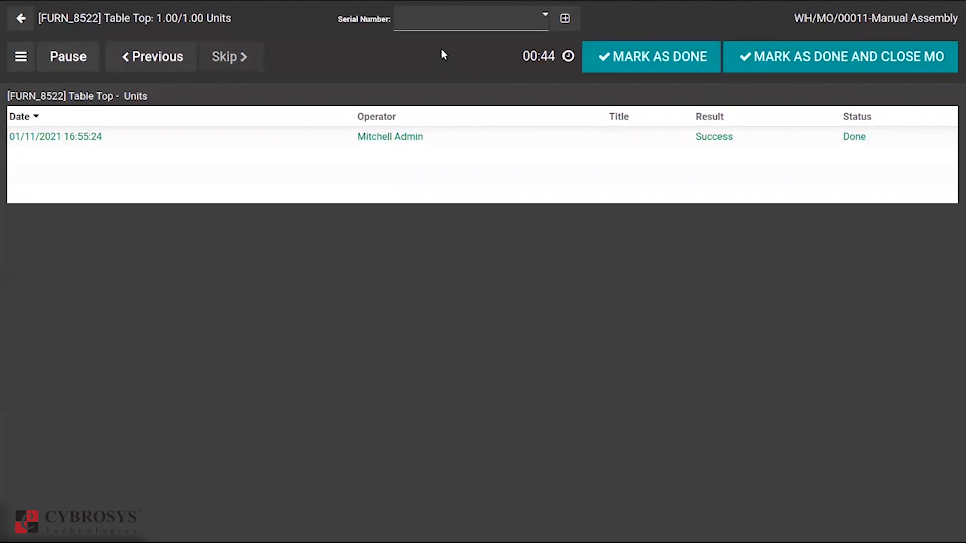
Step: View the maintenance request form and the quality alert form available for the Manual Assembly work order, closing each without saving
click(18, 56)
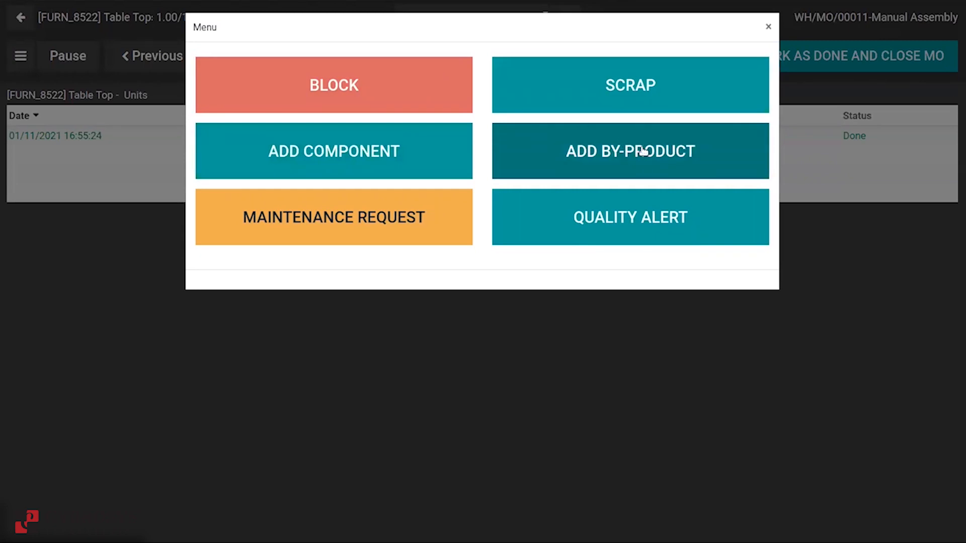
click(324, 230)
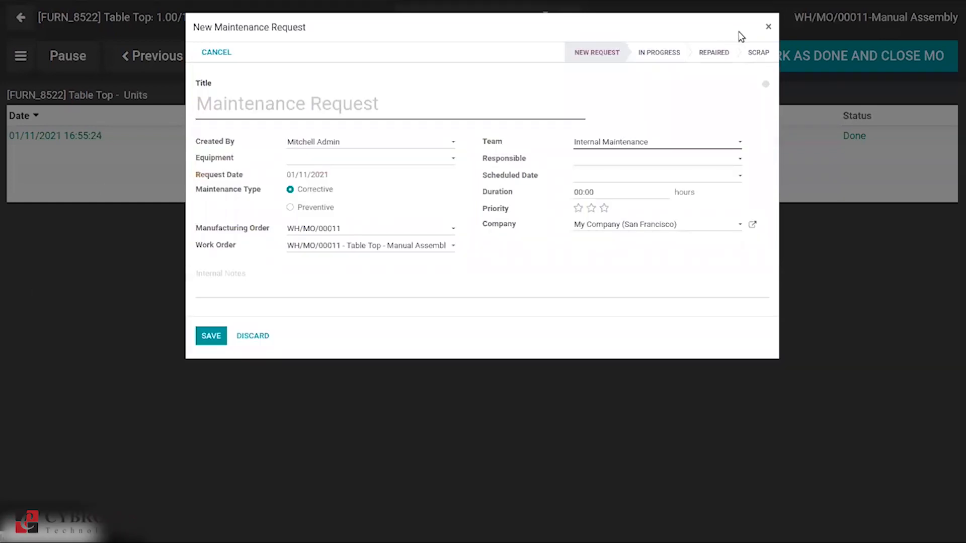
click(767, 28)
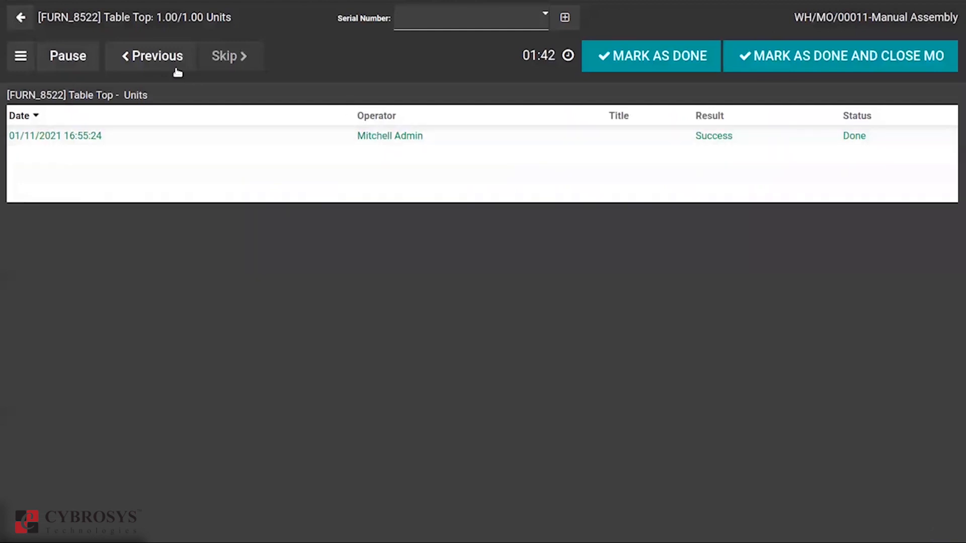
click(20, 56)
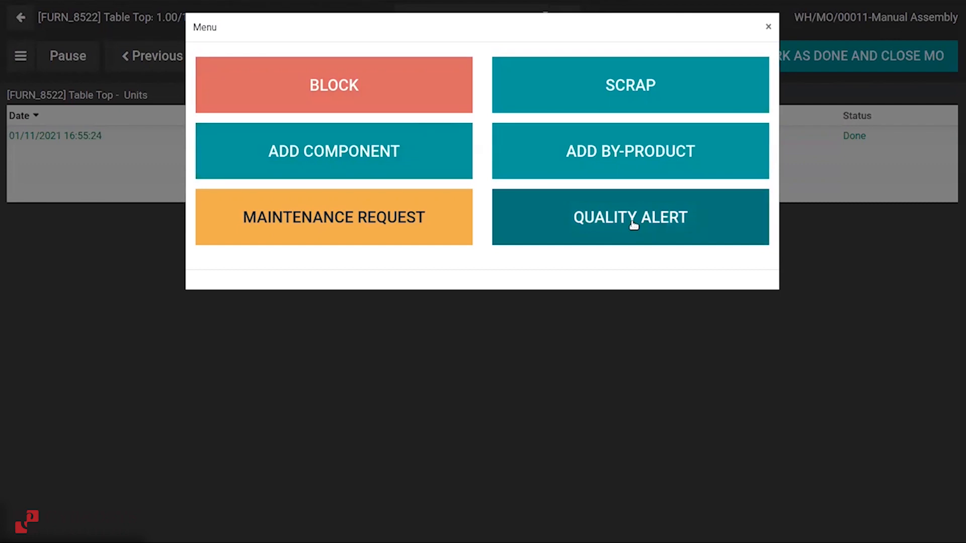
click(633, 225)
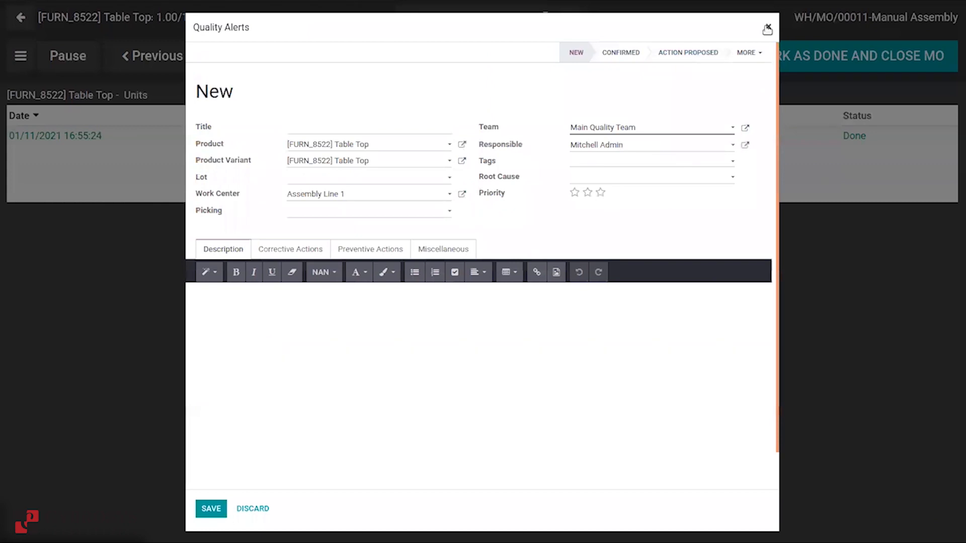
click(767, 27)
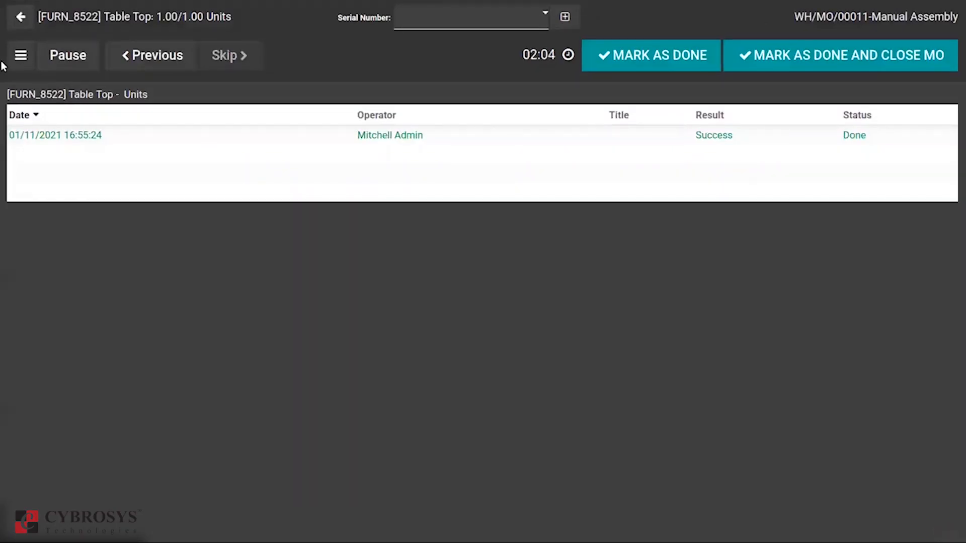
Step: Try to mark the Manual Assembly work order as done without a serial number, and dismiss the resulting message
click(656, 57)
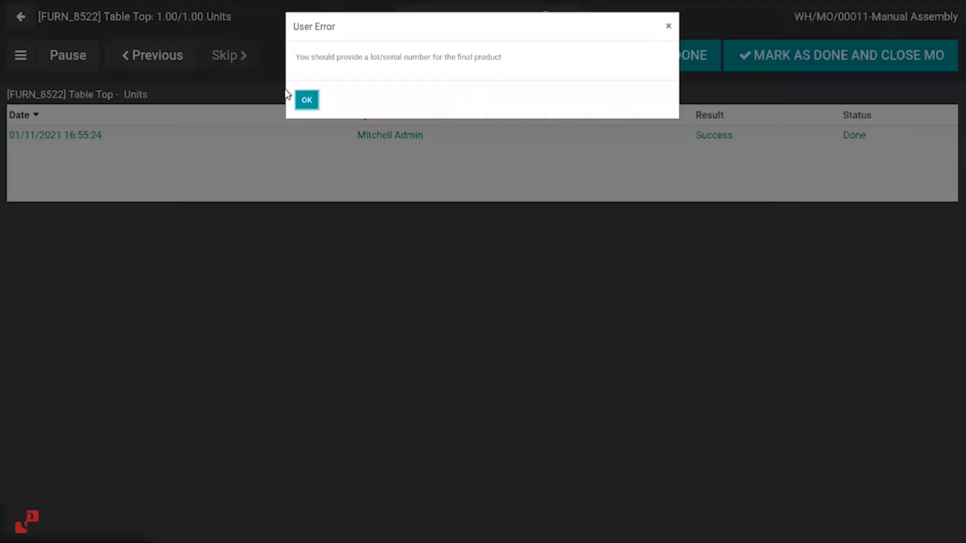
click(300, 101)
click(301, 102)
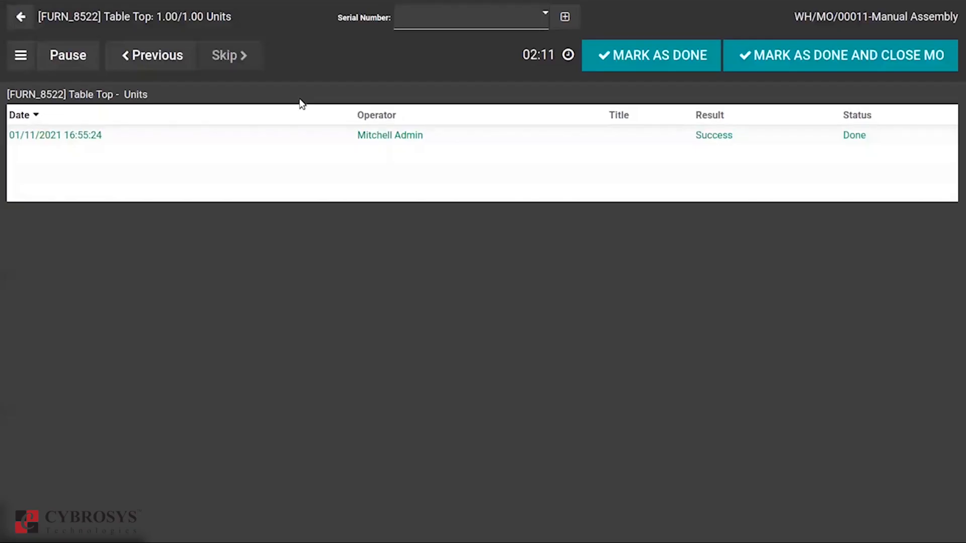
Step: Create the serial number ser24234 for the Table Top and mark the Manual Assembly work order as done
click(428, 30)
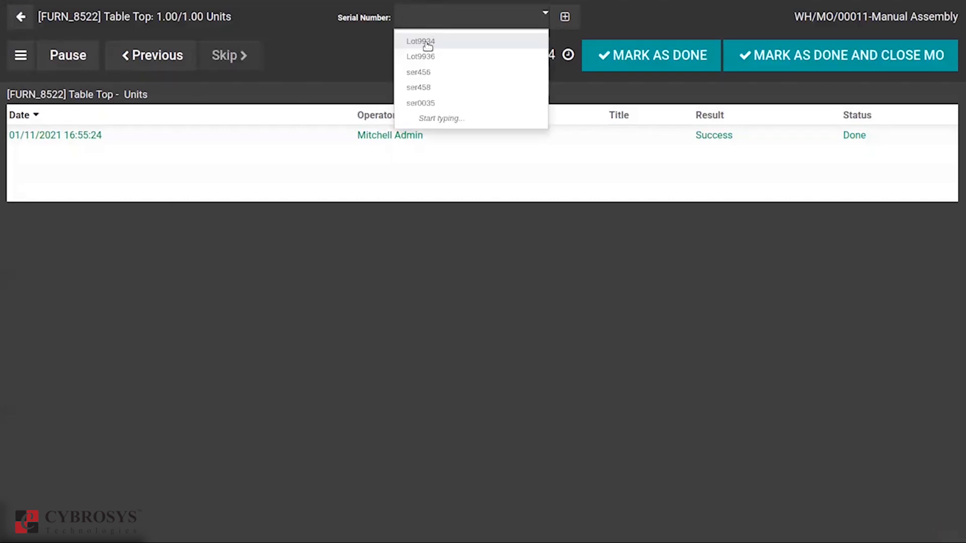
click(426, 40)
key(BackSpace)
key(BackSpace)
key(BackSpace)
key(BackSpace)
key(BackSpace)
key(BackSpace)
key(BackSpace)
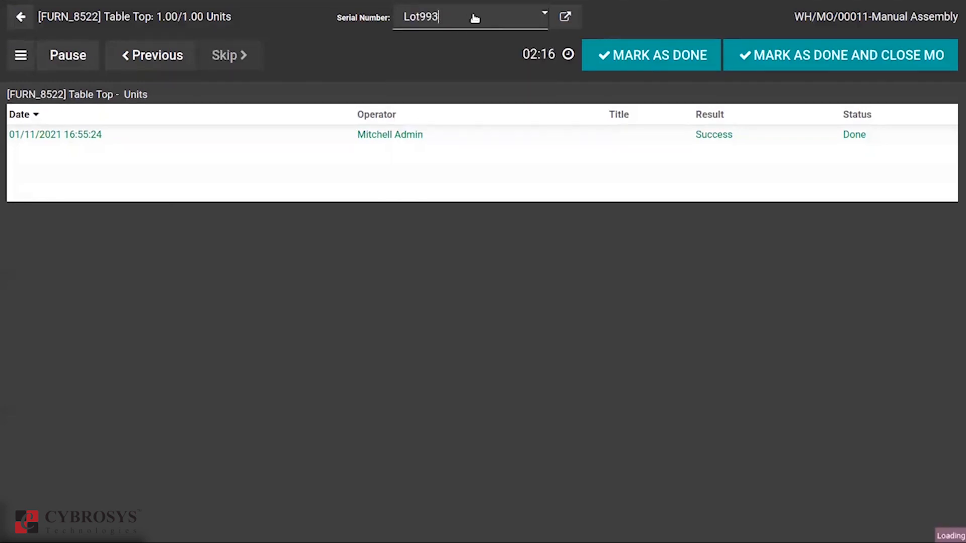
text(r24234)
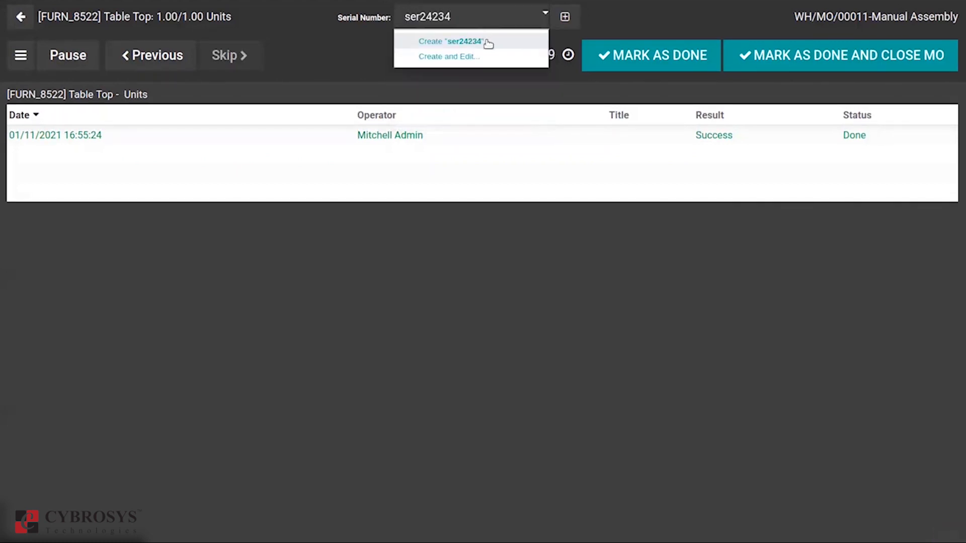
click(486, 41)
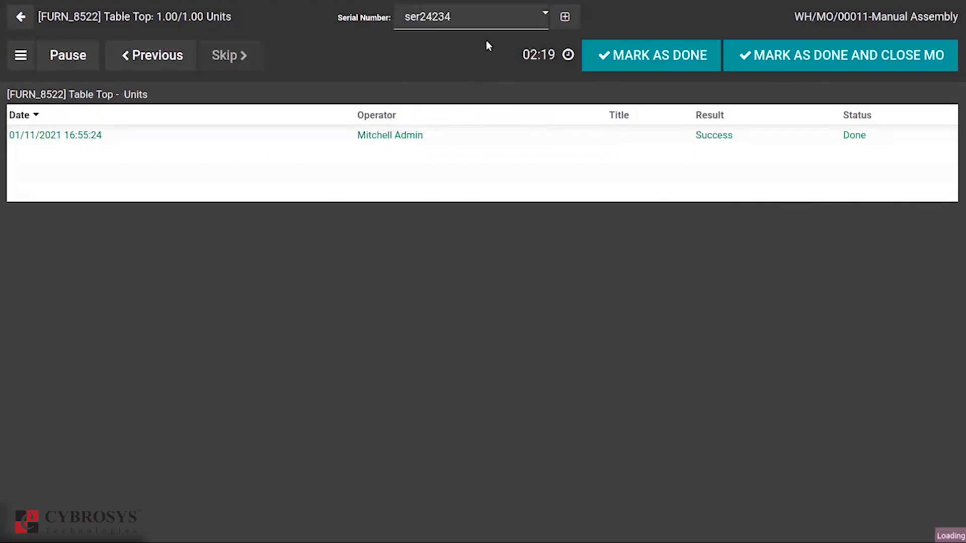
click(640, 65)
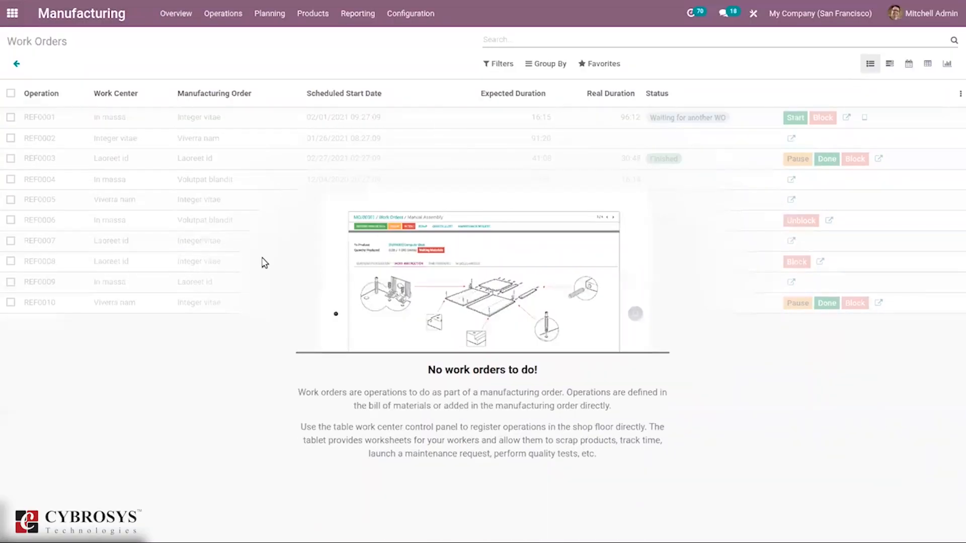
Step: Open the most recent Table Top order from the list of manufacturing orders
click(215, 20)
click(230, 40)
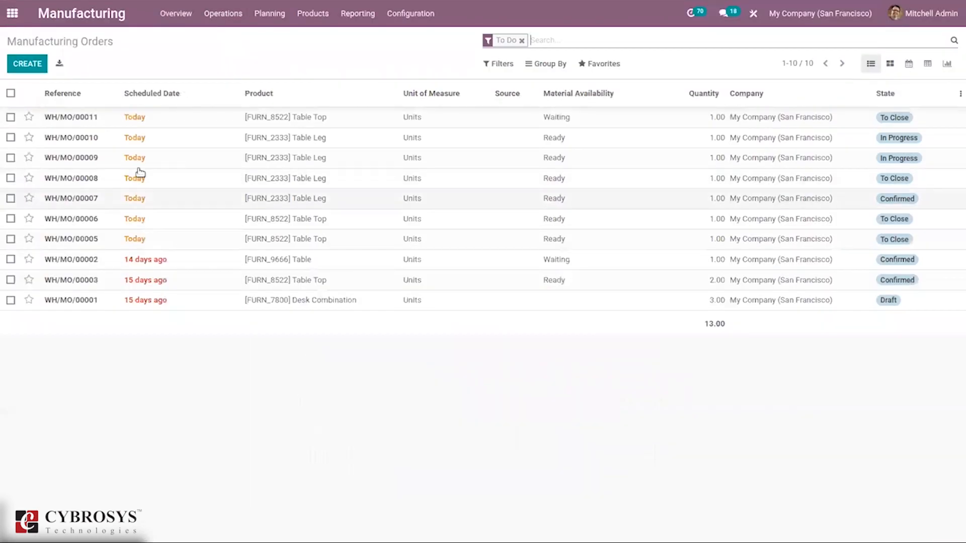
drag(141, 134, 150, 118)
click(151, 118)
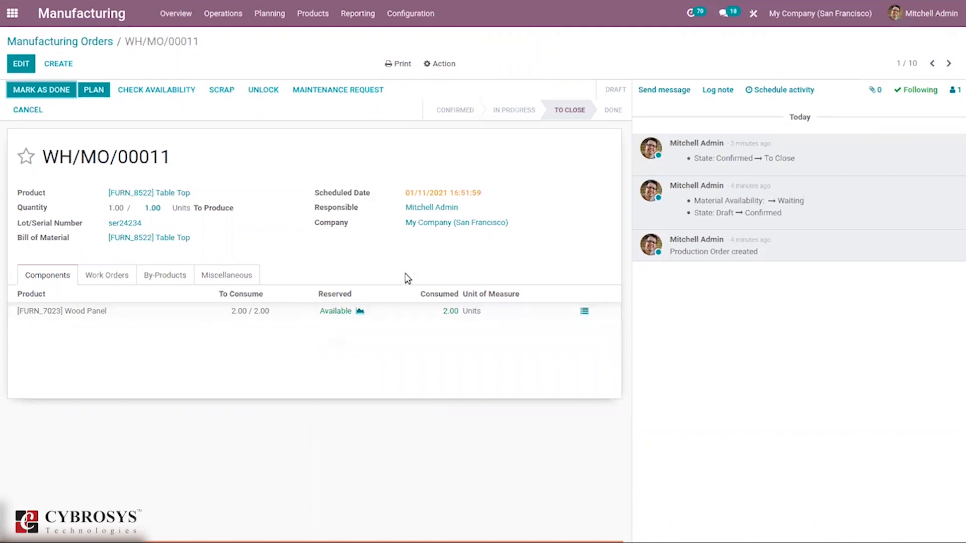
Step: Review the Table Top order's work orders, by-products and miscellaneous details, and mark the manufacturing order as done
click(96, 273)
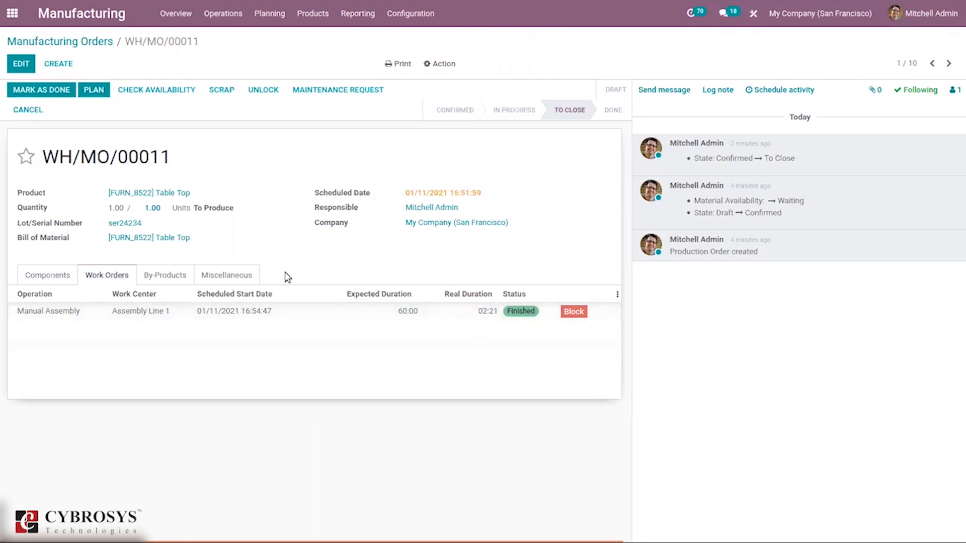
click(164, 273)
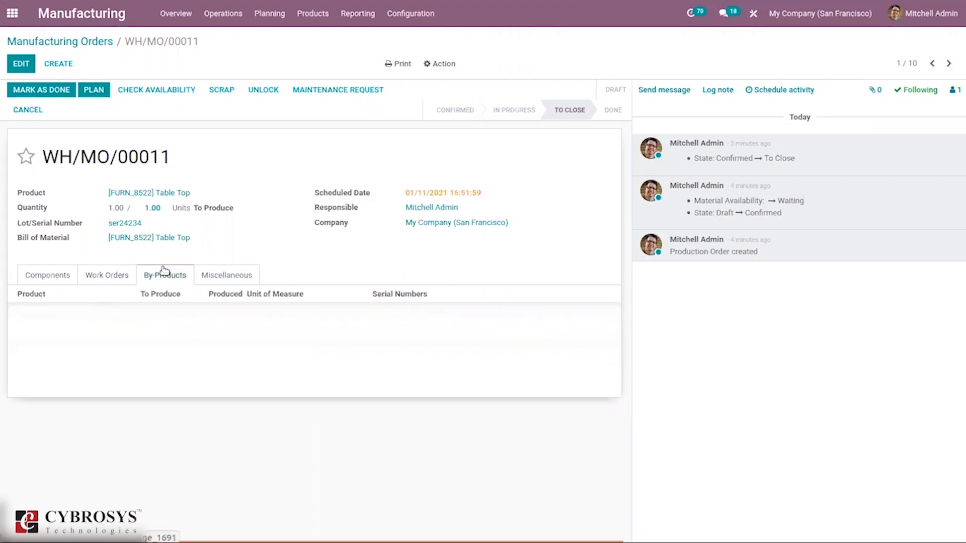
click(112, 274)
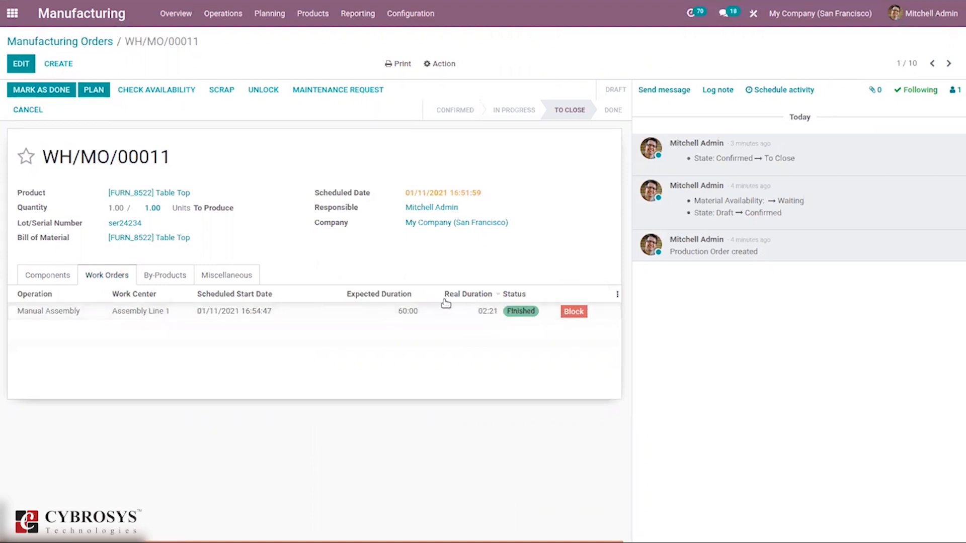
click(159, 276)
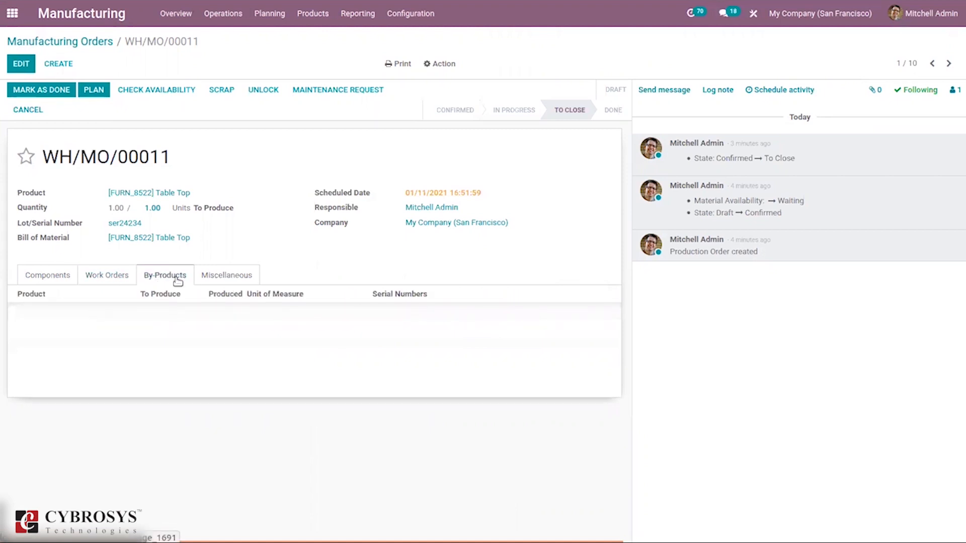
click(215, 276)
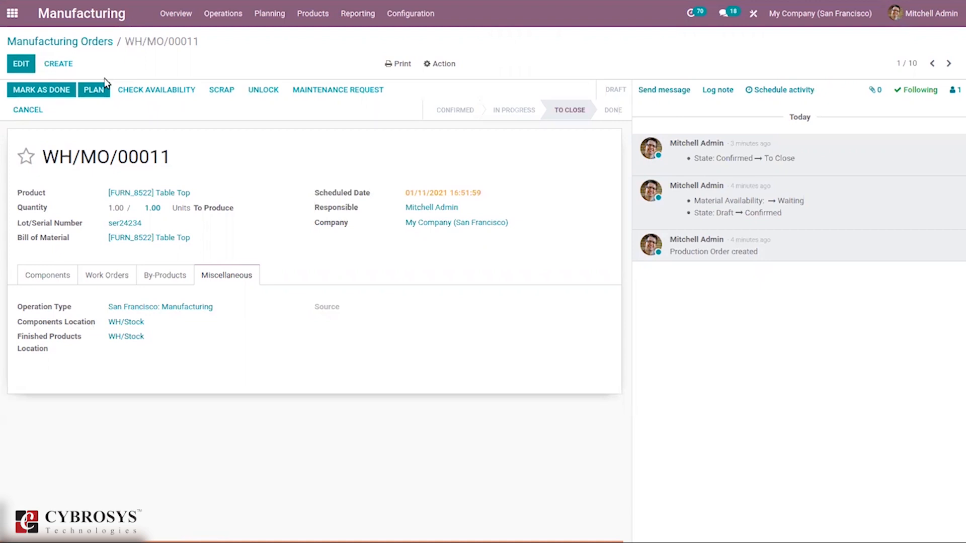
click(55, 89)
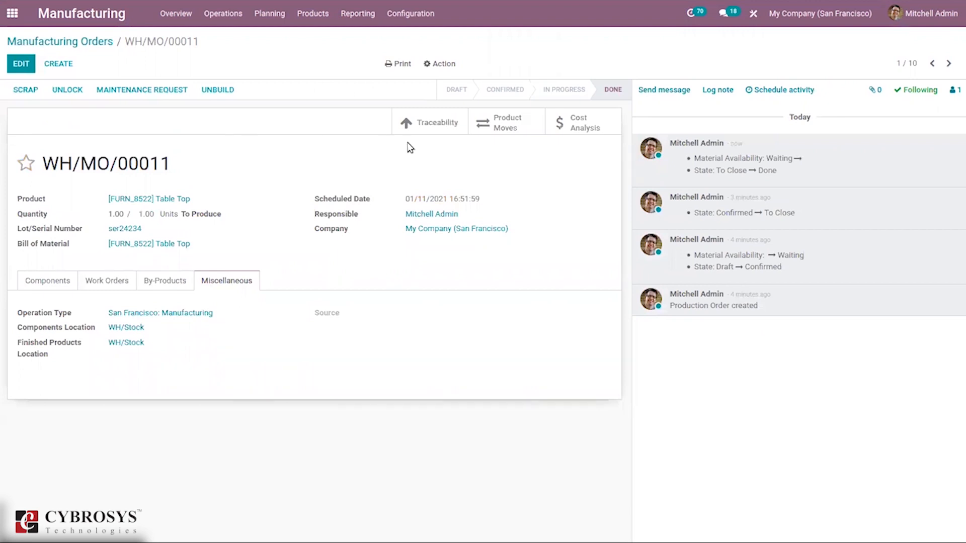
Step: Examine the completed Table Top order's traceability report, product moves and cost analysis
click(438, 125)
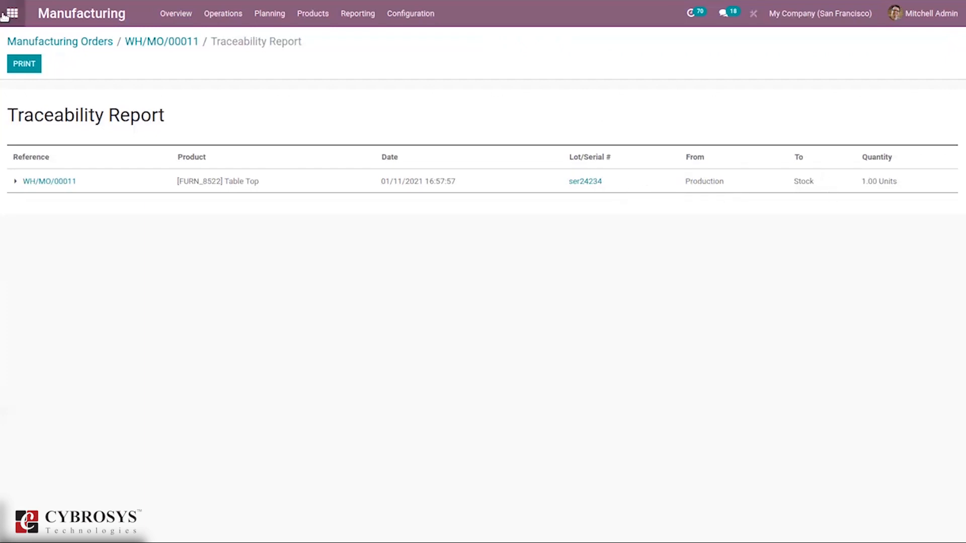
click(159, 45)
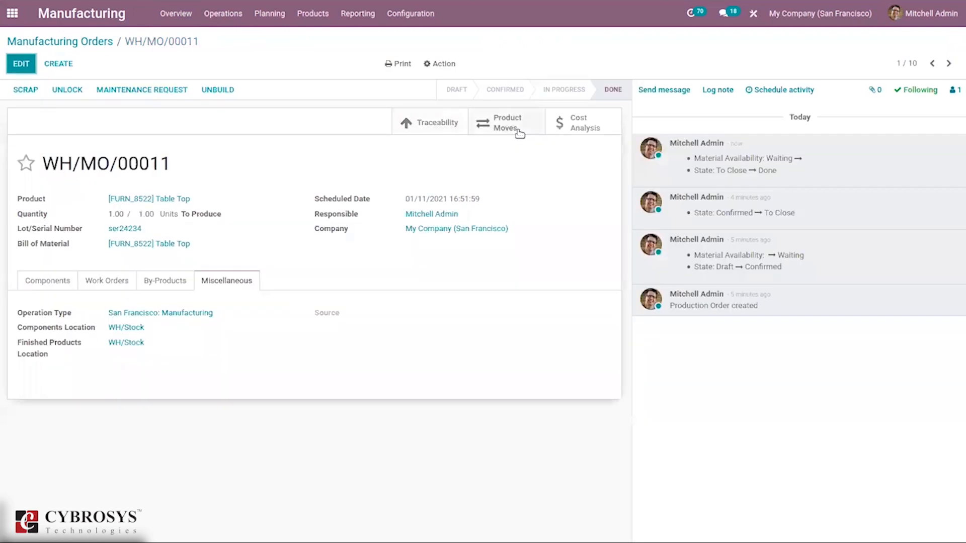
click(520, 133)
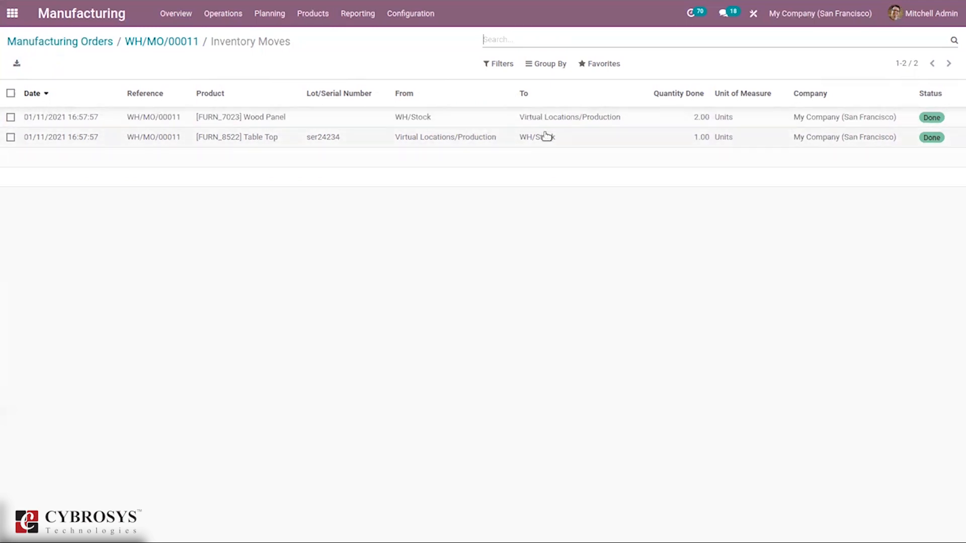
click(167, 44)
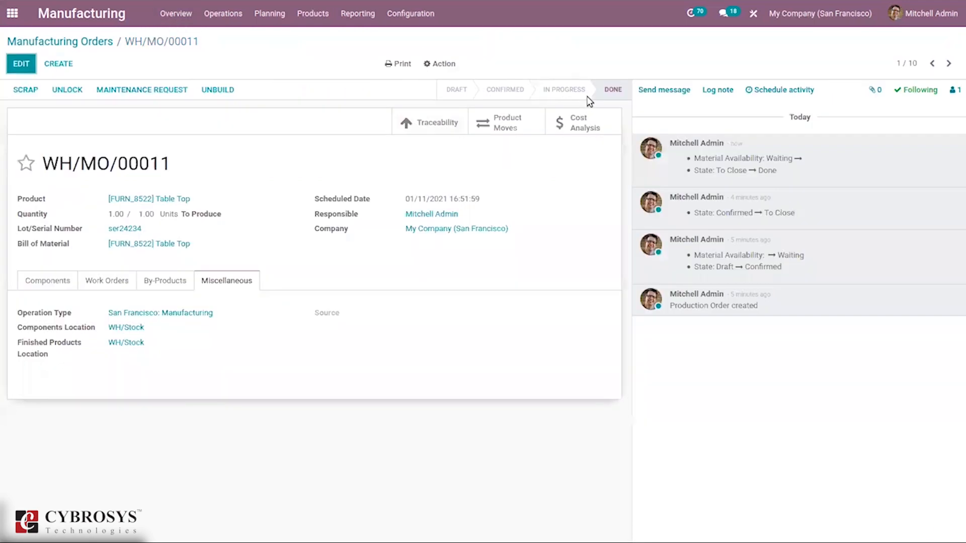
click(583, 125)
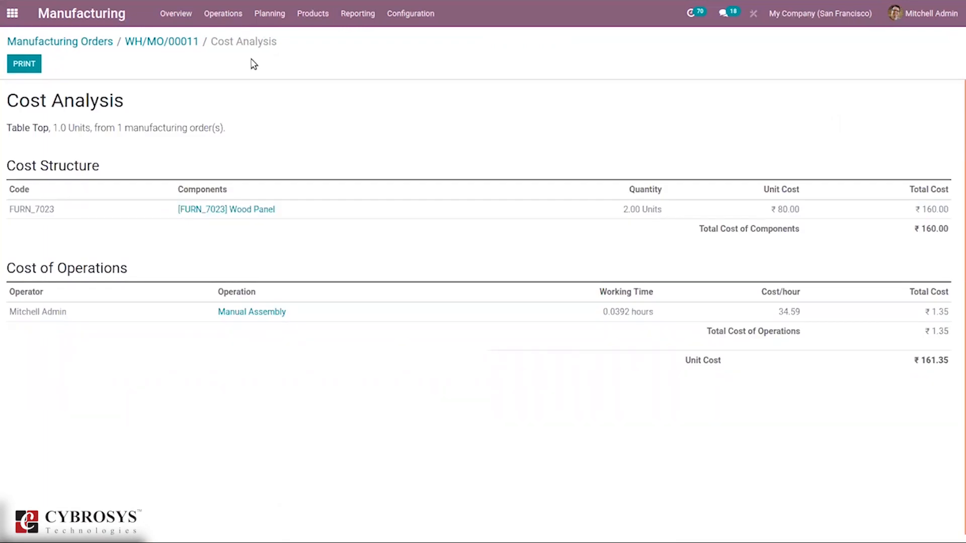
click(167, 40)
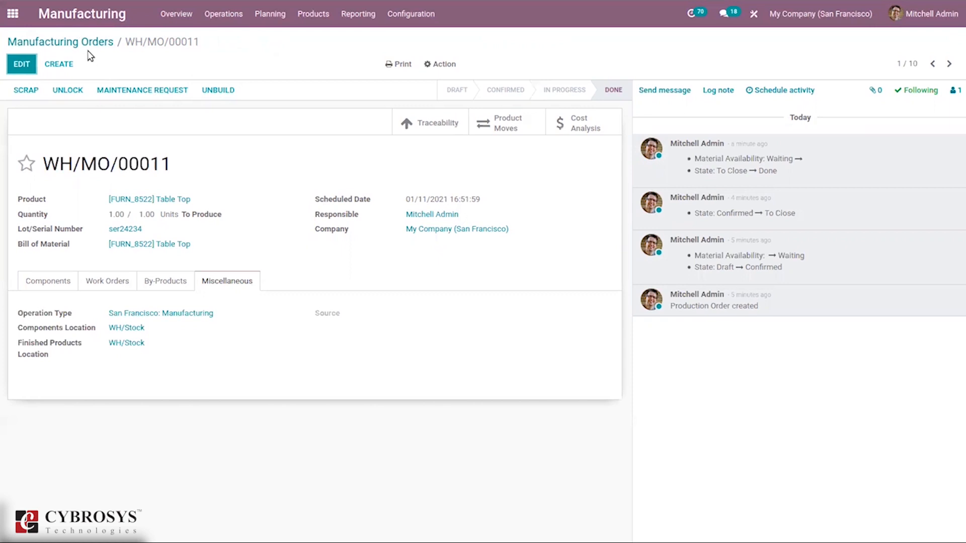
Step: Examine the time tracking, finished steps and work instruction of the first Manual Assembly entry in the work orders list, and discard the form
click(65, 41)
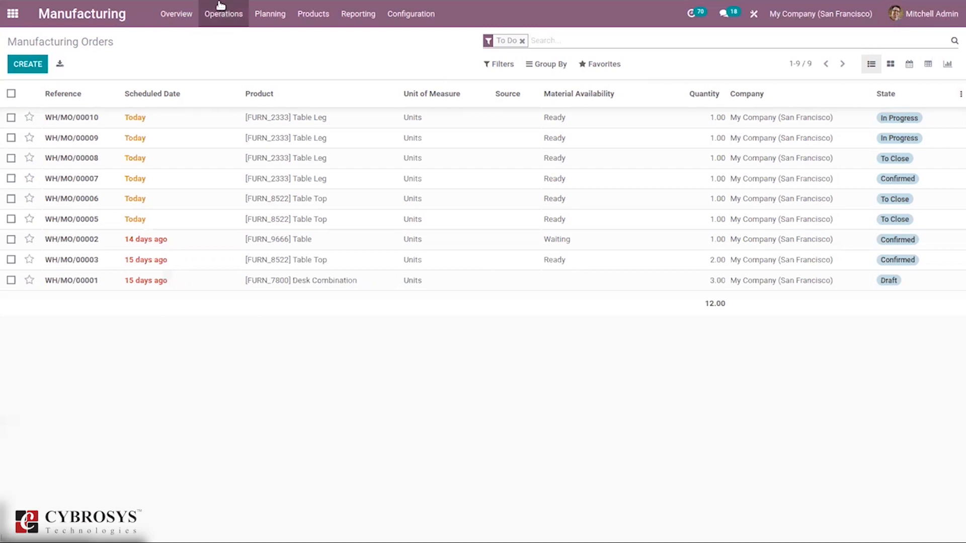
click(230, 14)
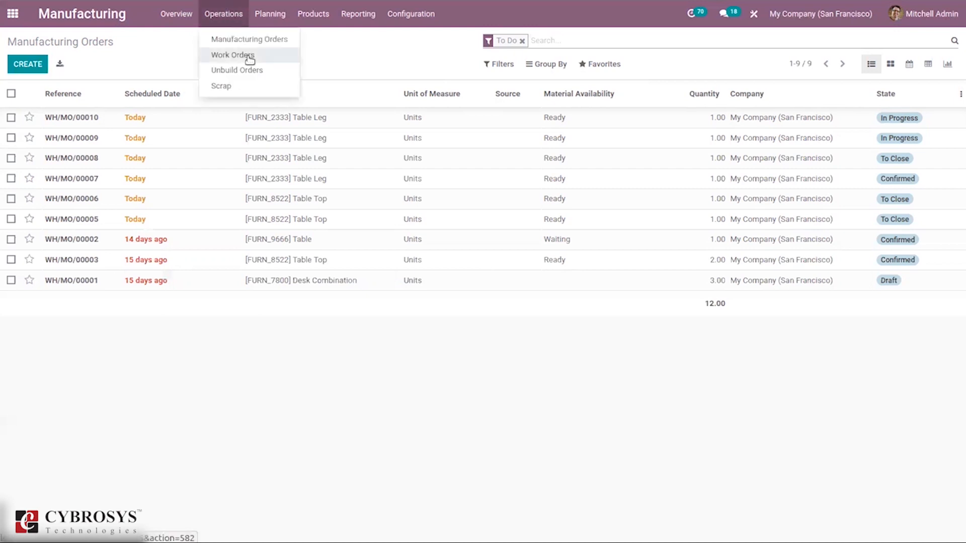
click(249, 57)
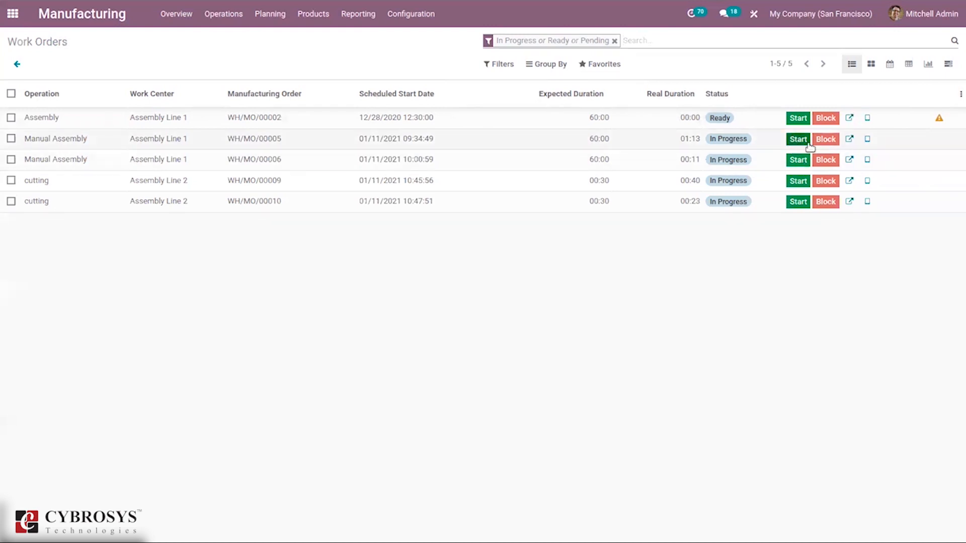
click(850, 138)
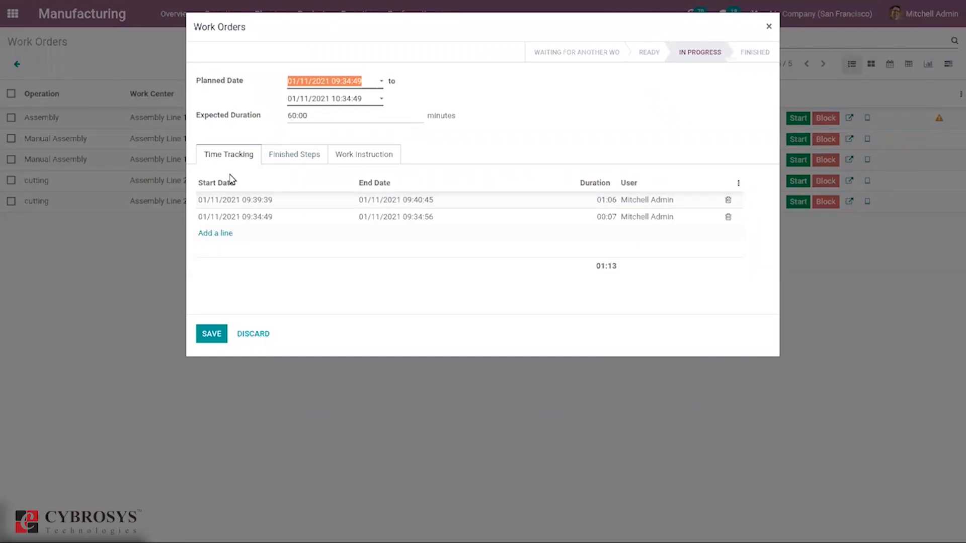
click(270, 154)
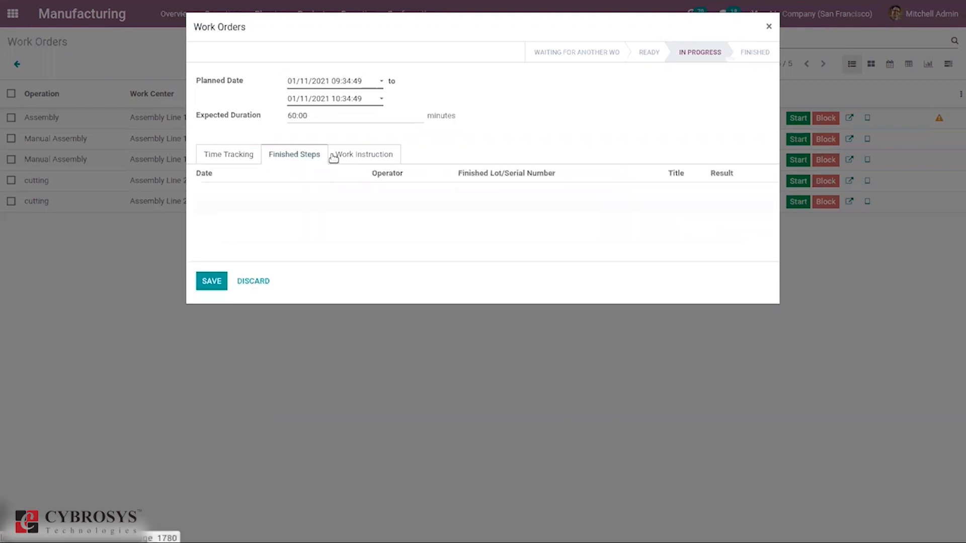
click(367, 155)
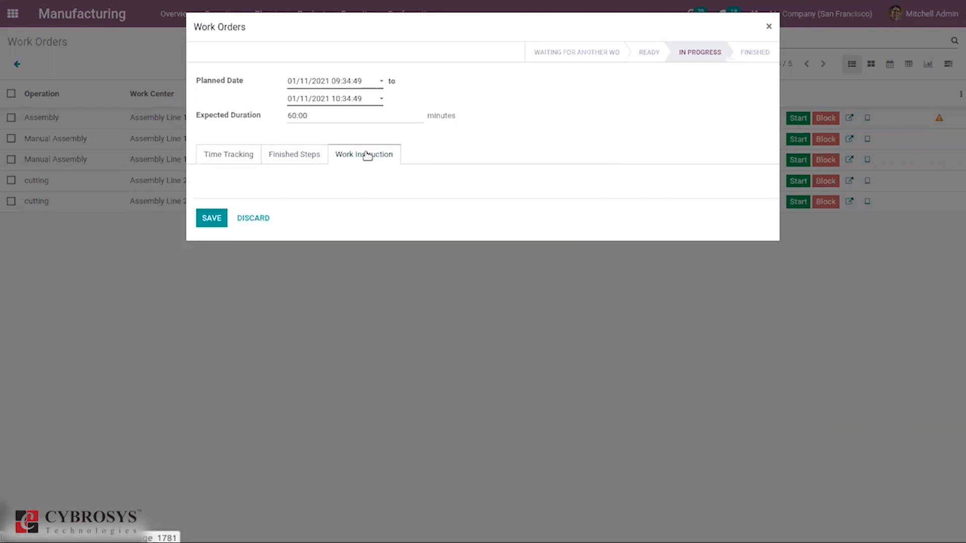
click(249, 218)
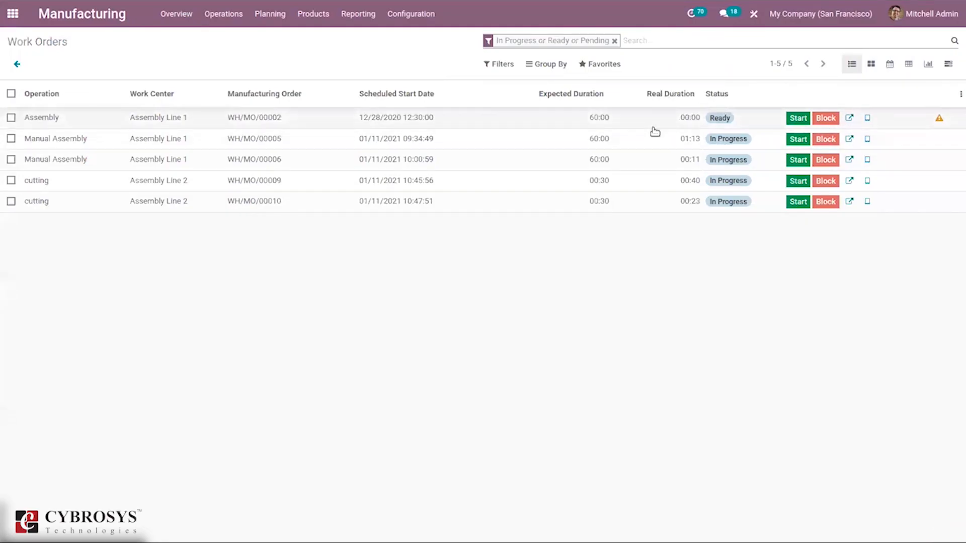
Step: Block the work center of the Assembly work order with a loss reason, and unblock it again
click(822, 118)
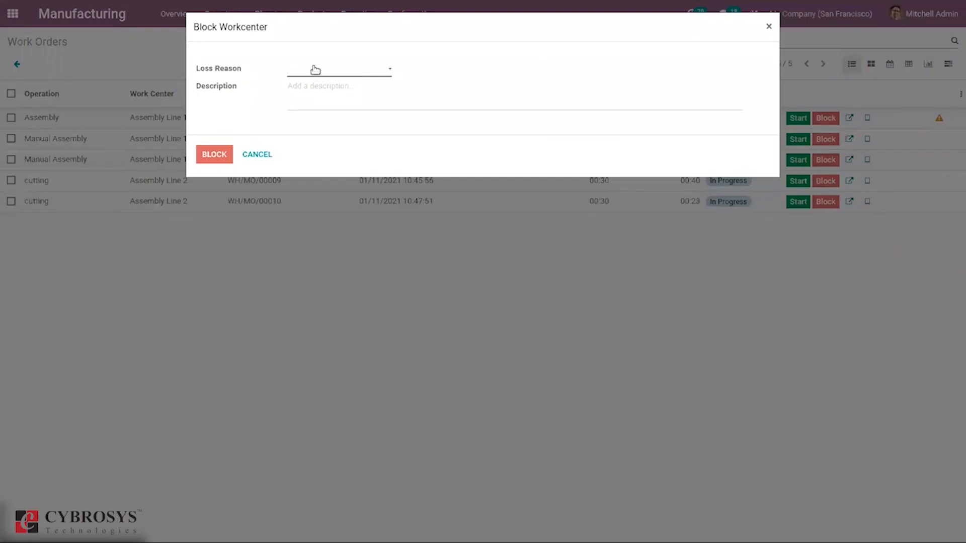
click(315, 70)
click(332, 104)
click(214, 155)
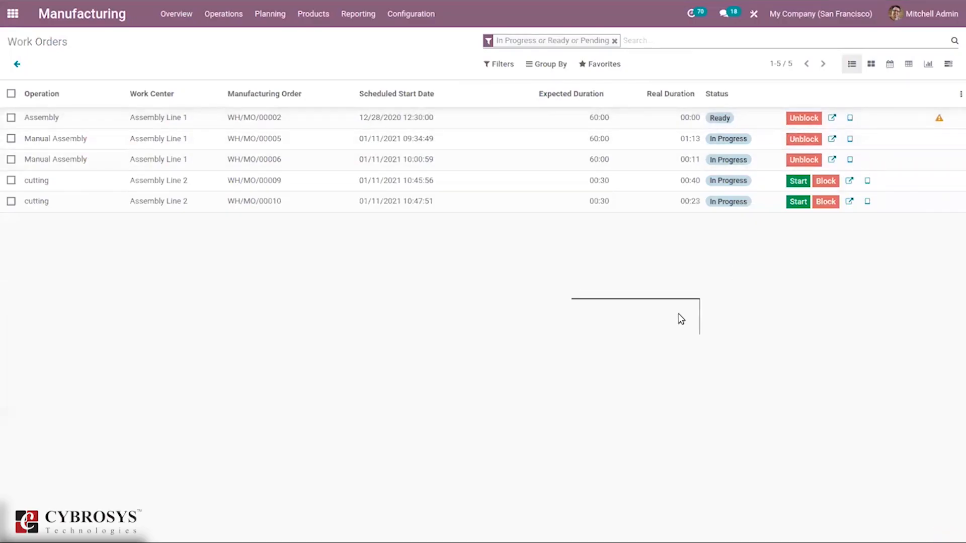
click(802, 117)
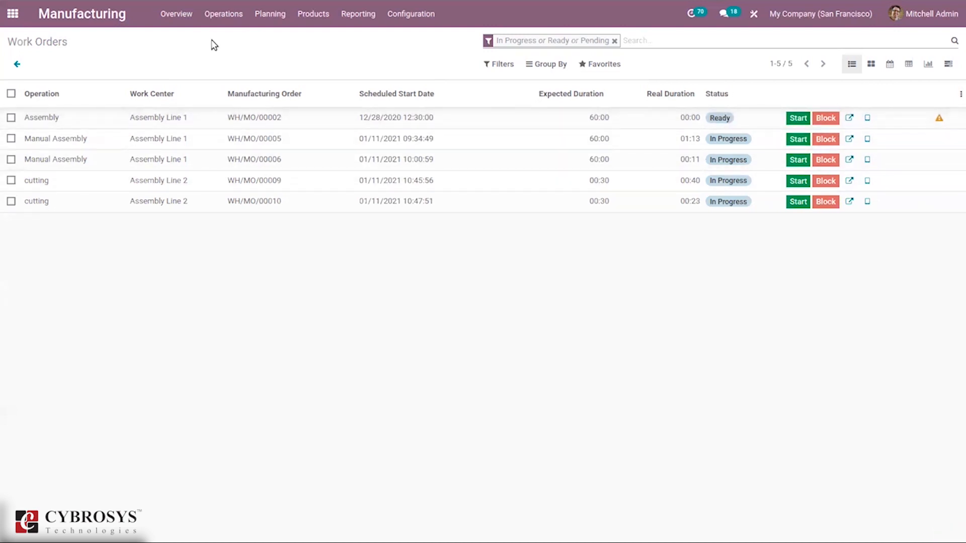
Step: View the list of unbuild orders and the list of scrap orders
click(245, 20)
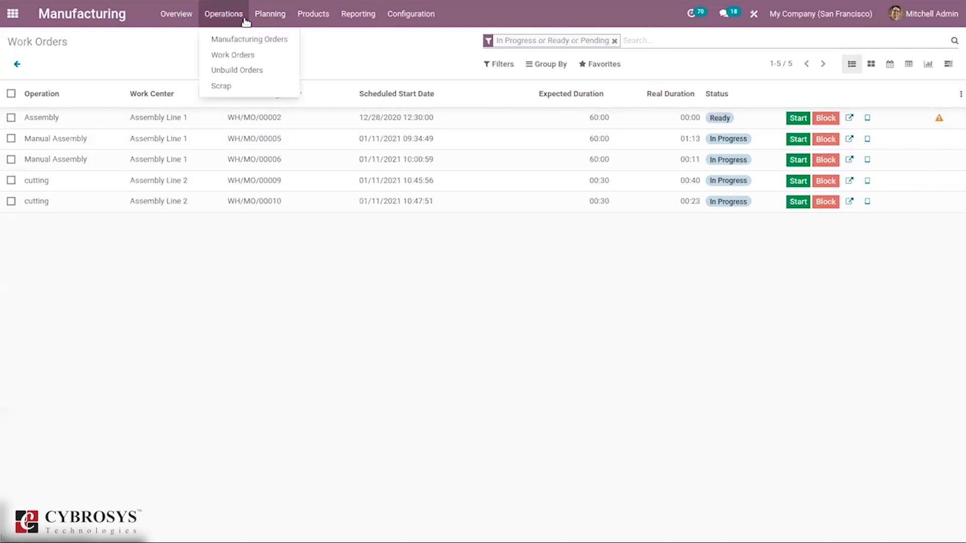
click(248, 70)
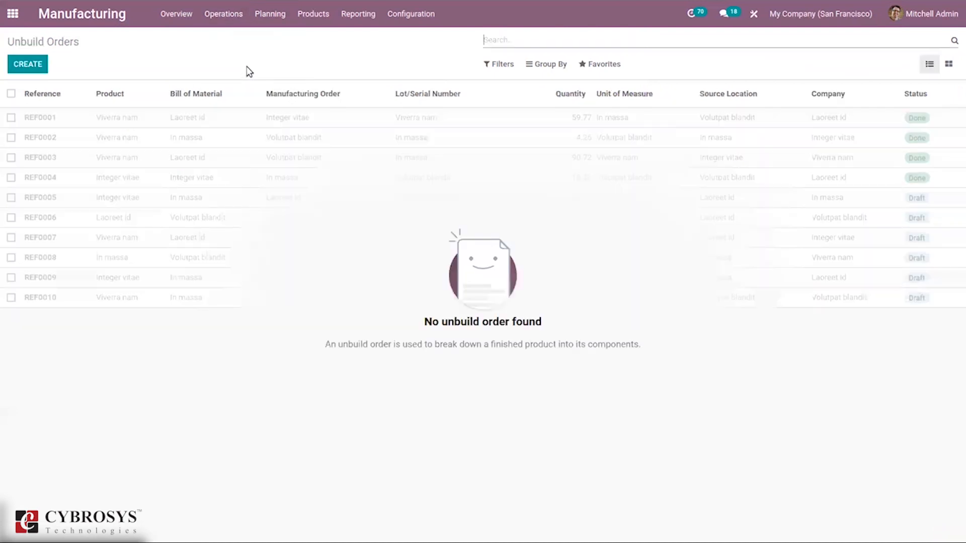
click(265, 14)
click(218, 14)
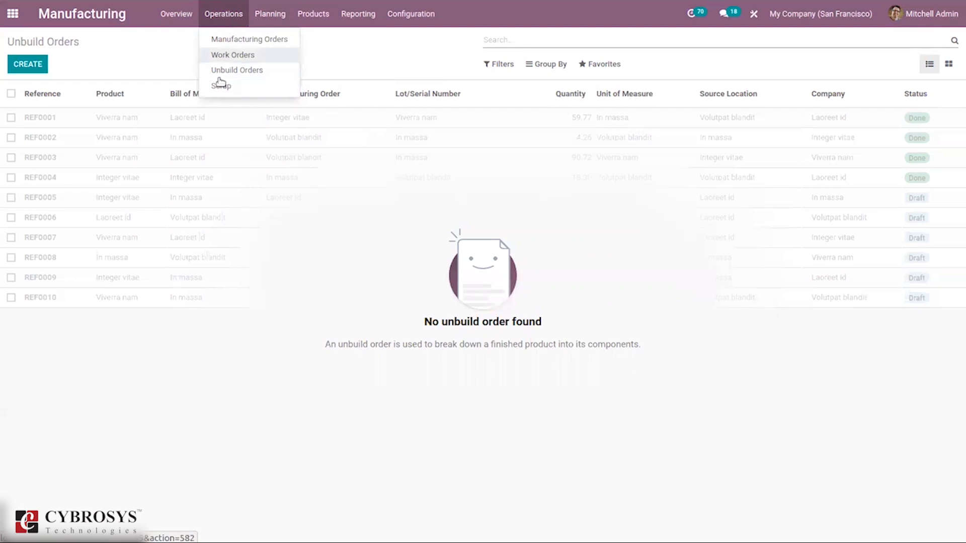
click(246, 86)
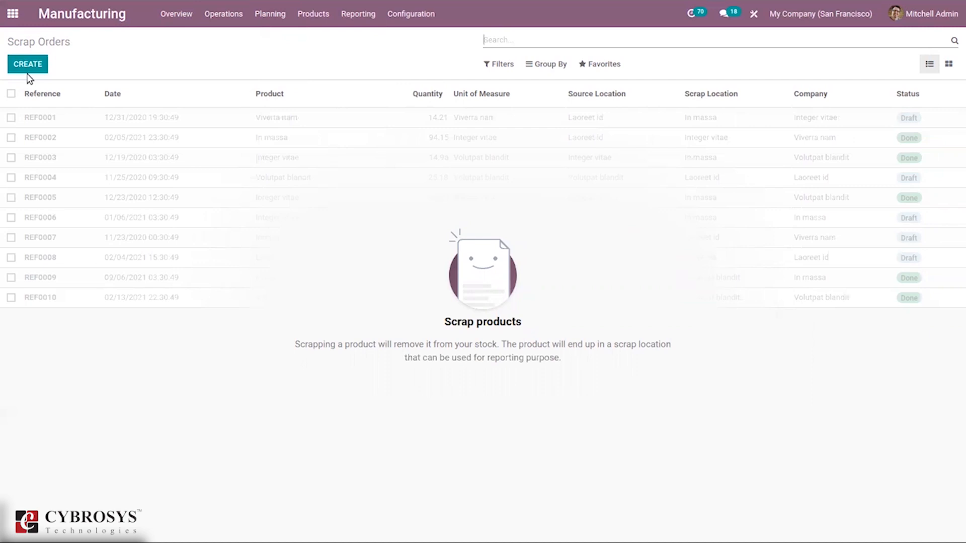
Step: Open the work orders planning by production and examine its filters and the details of the scheduled work orders for WH/MO/00005 and WH/MO/00006
click(263, 15)
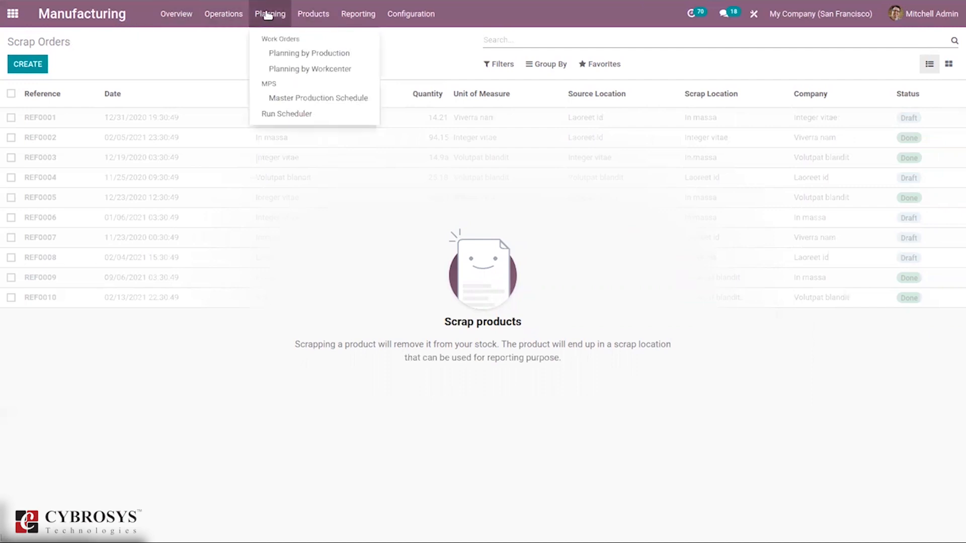
mouse_move(308, 15)
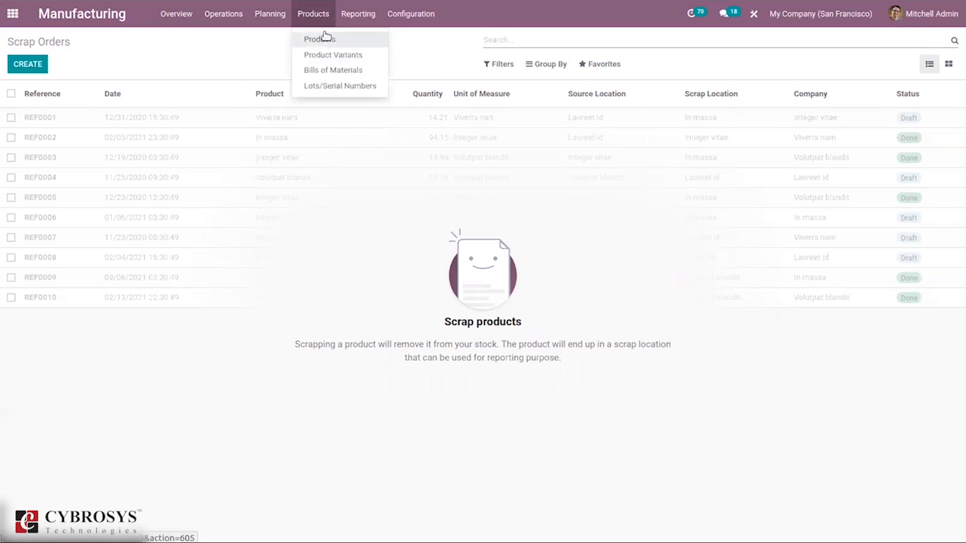
mouse_move(277, 17)
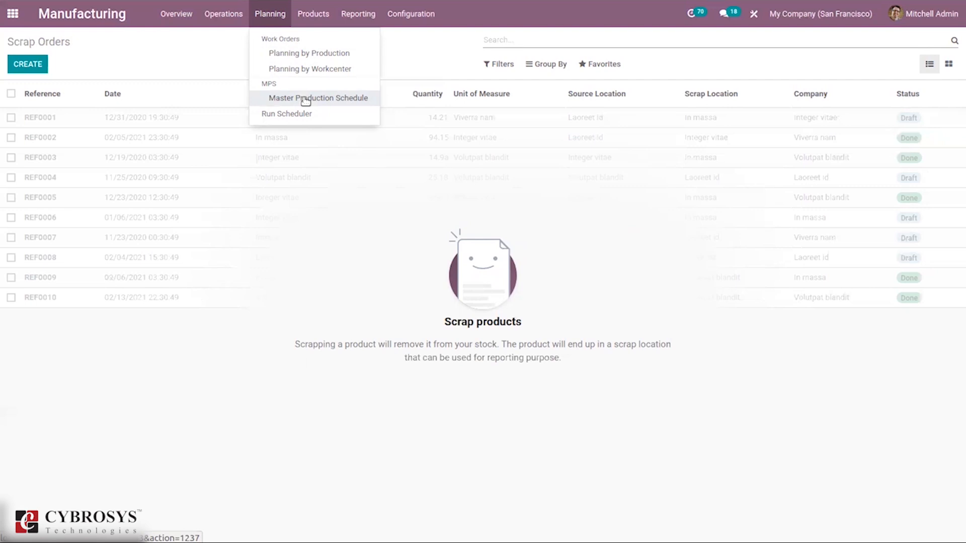
click(300, 53)
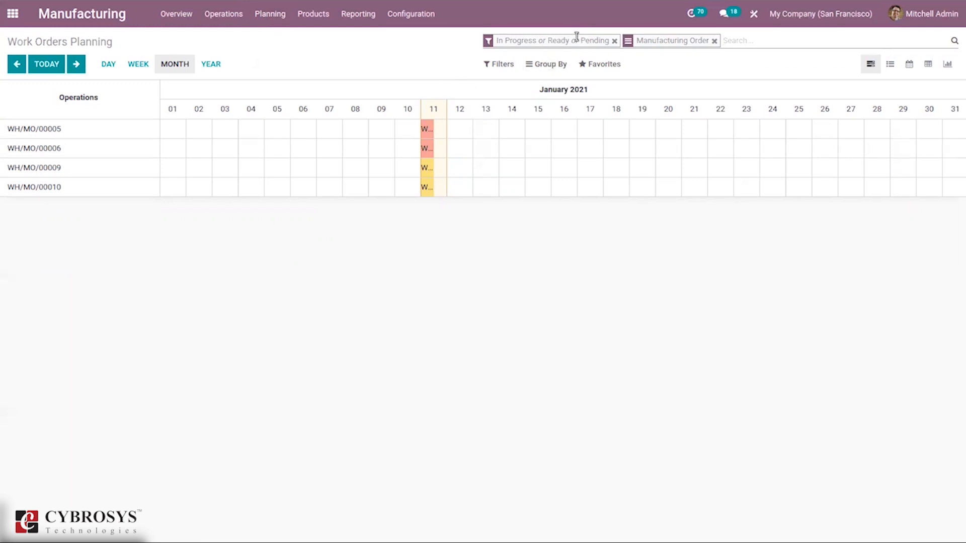
click(554, 66)
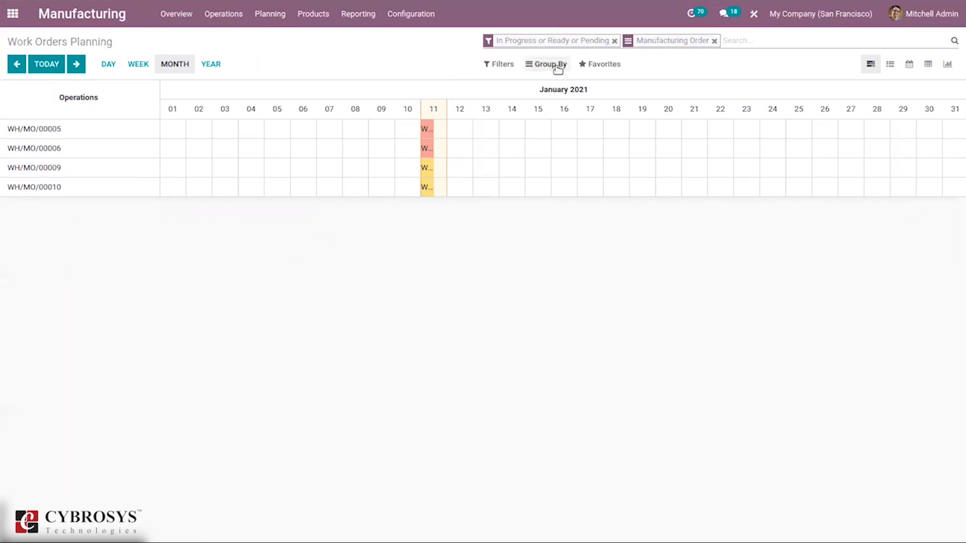
click(503, 62)
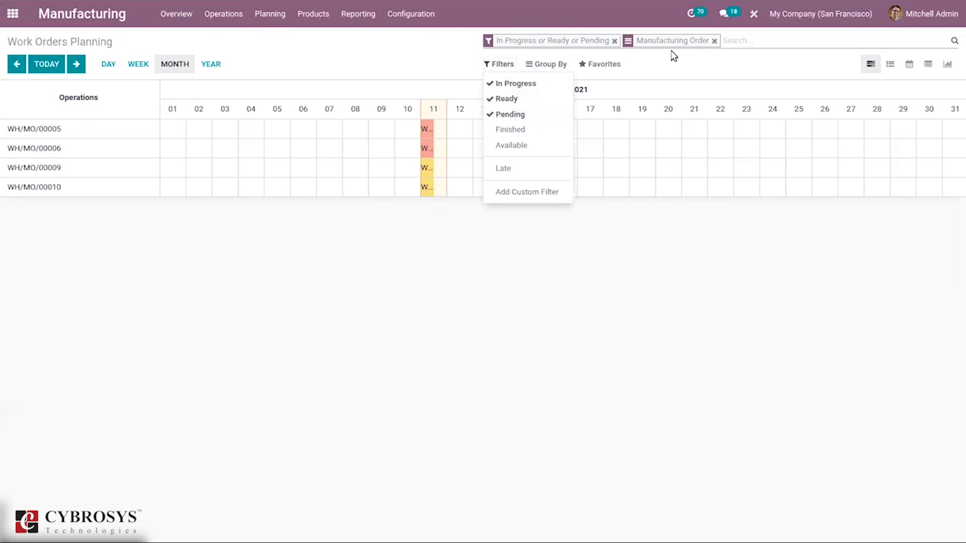
click(662, 65)
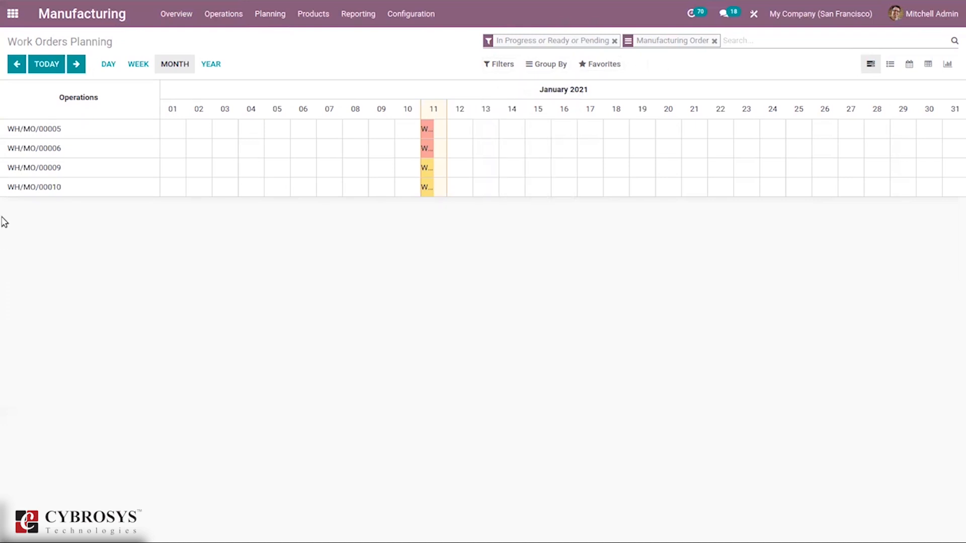
mouse_move(428, 131)
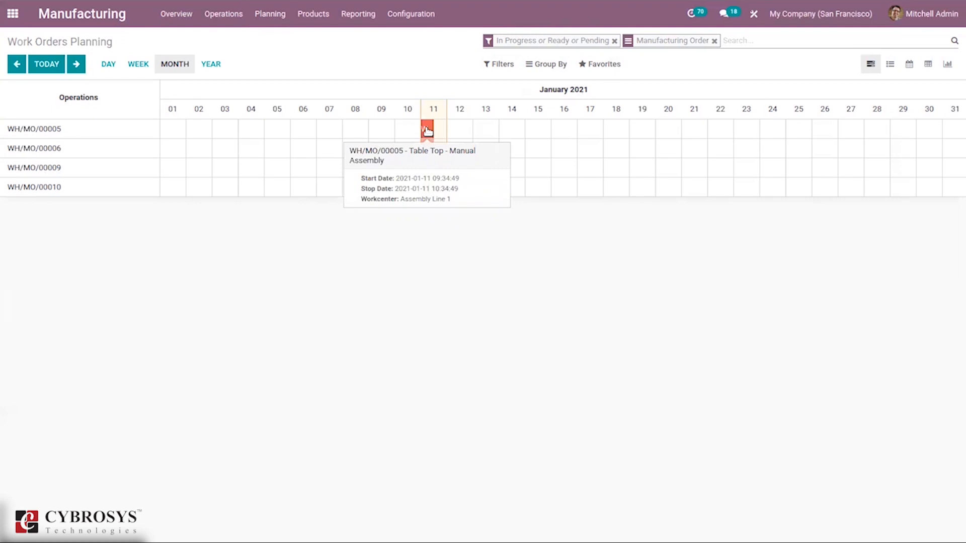
mouse_move(431, 150)
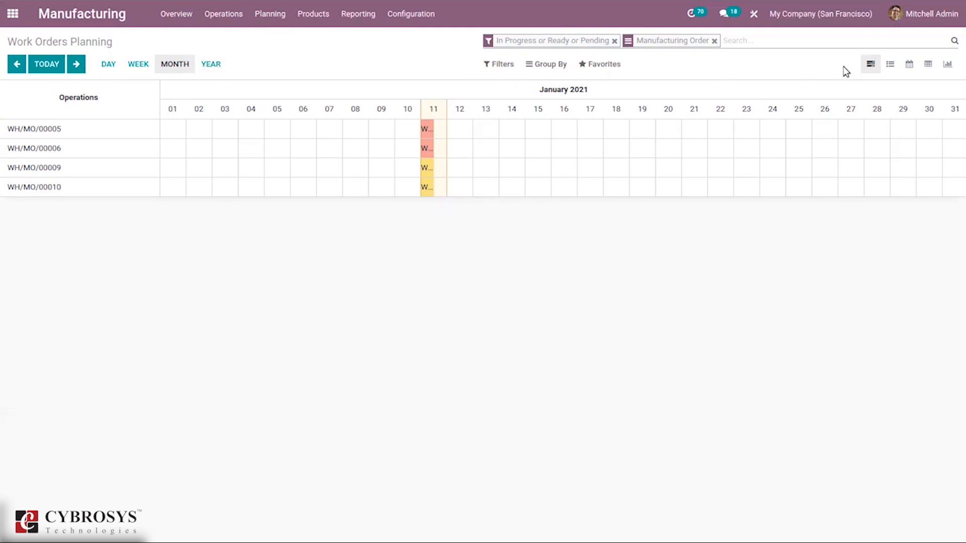
Step: View the production planning as list, calendar, pivot and graph, and open the work orders planning by work center
click(888, 63)
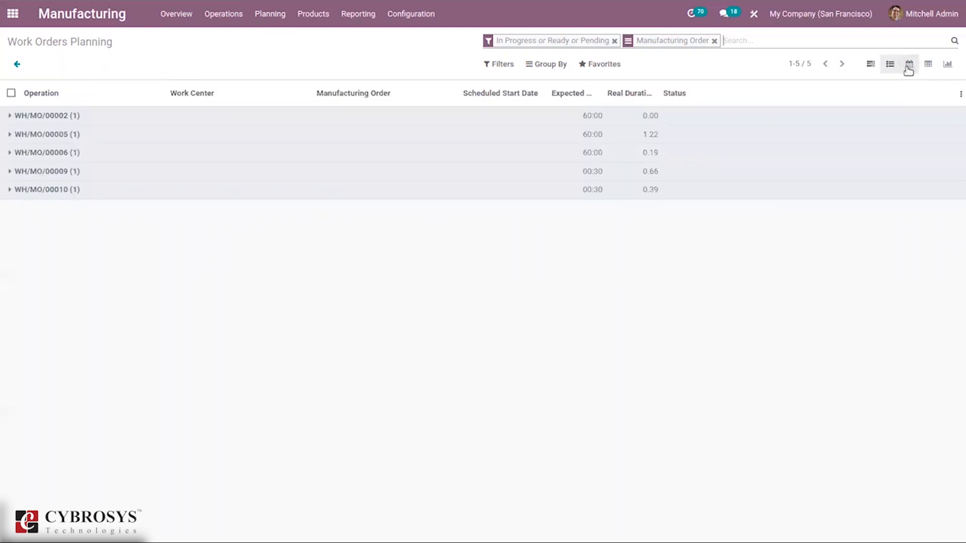
click(908, 65)
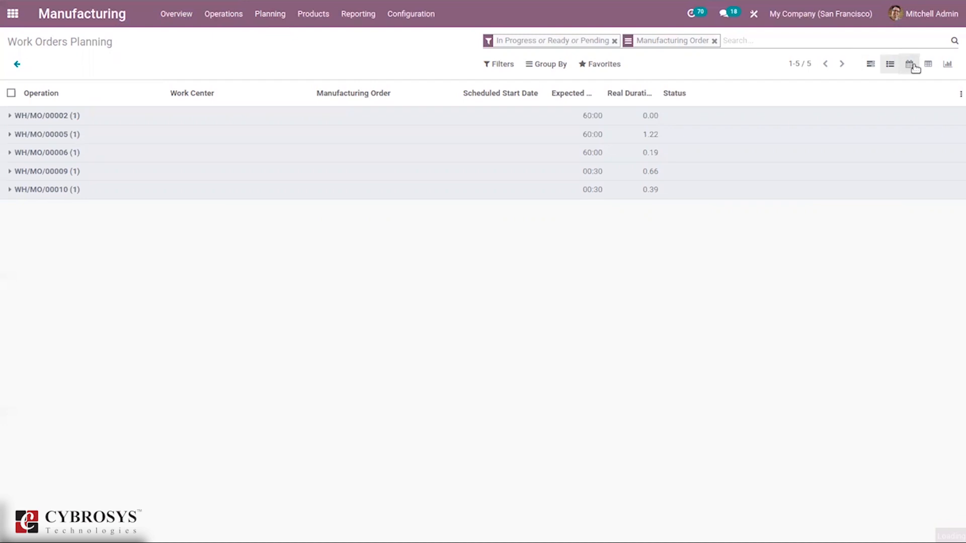
click(929, 64)
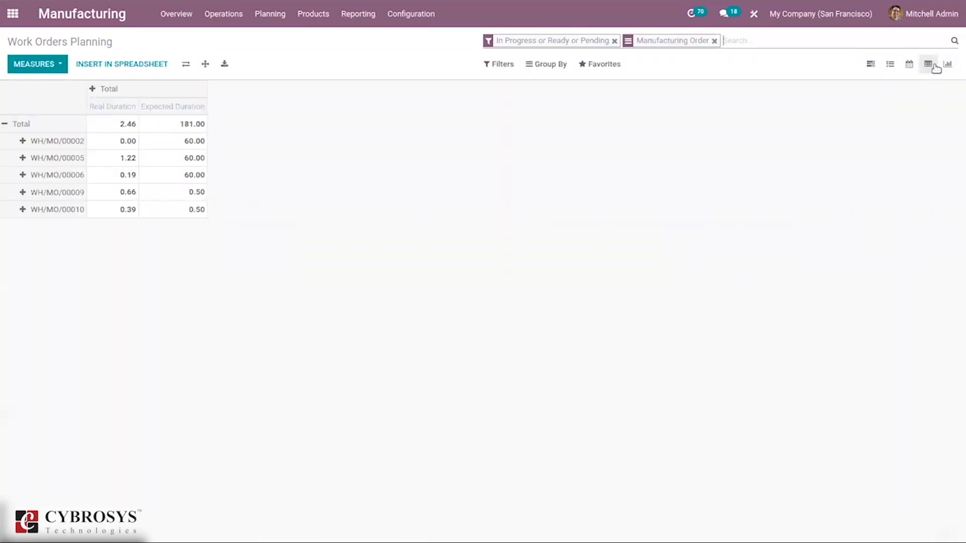
click(948, 64)
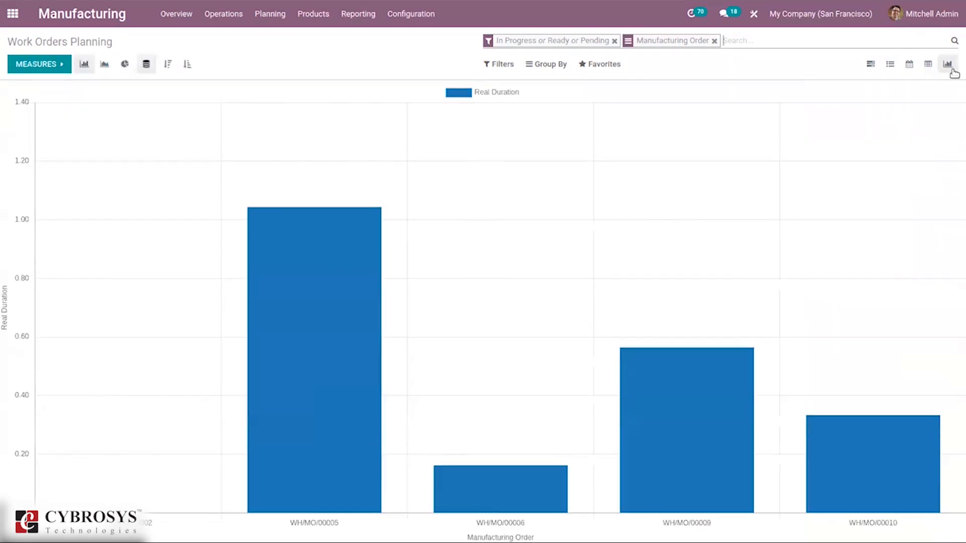
click(261, 20)
click(308, 71)
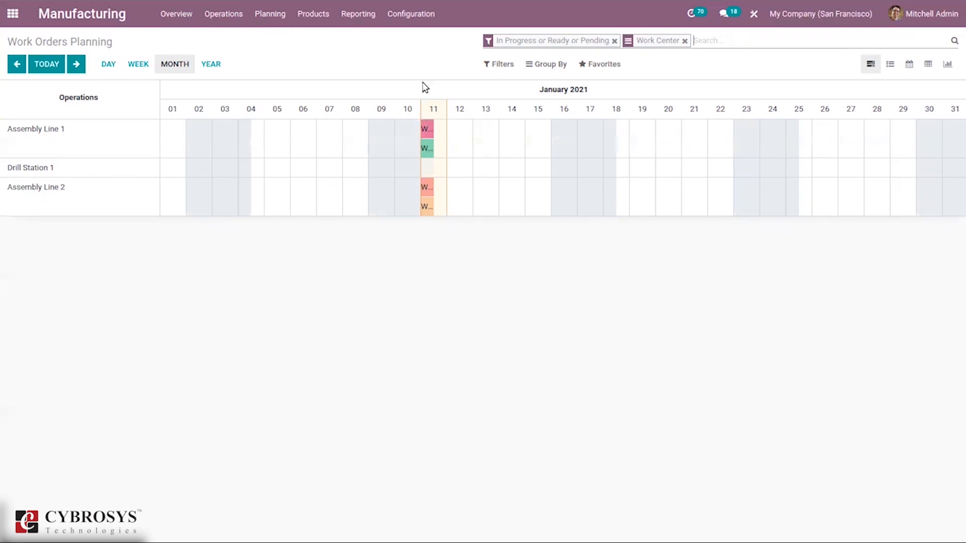
Step: Open the Master Production Schedule and replenish all products with a suggested quantity
click(272, 15)
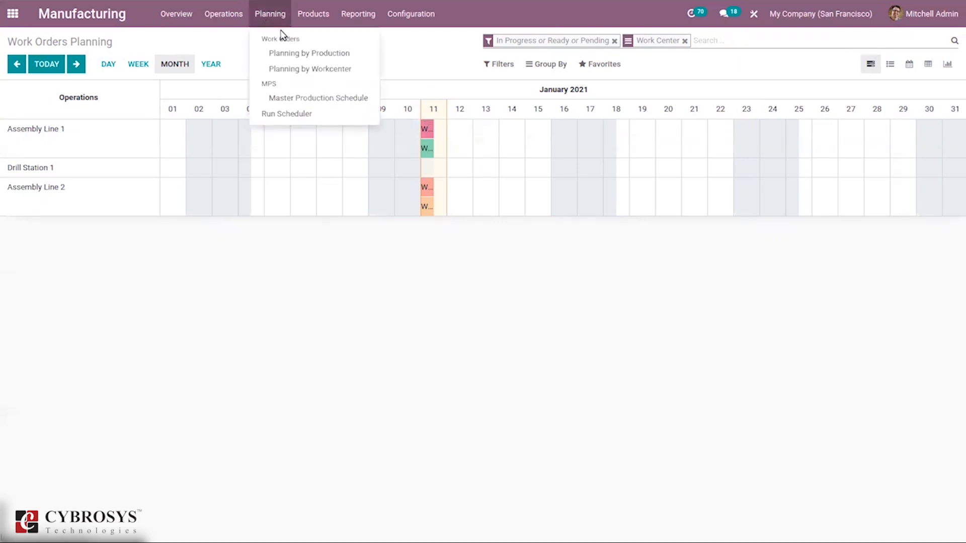
click(314, 99)
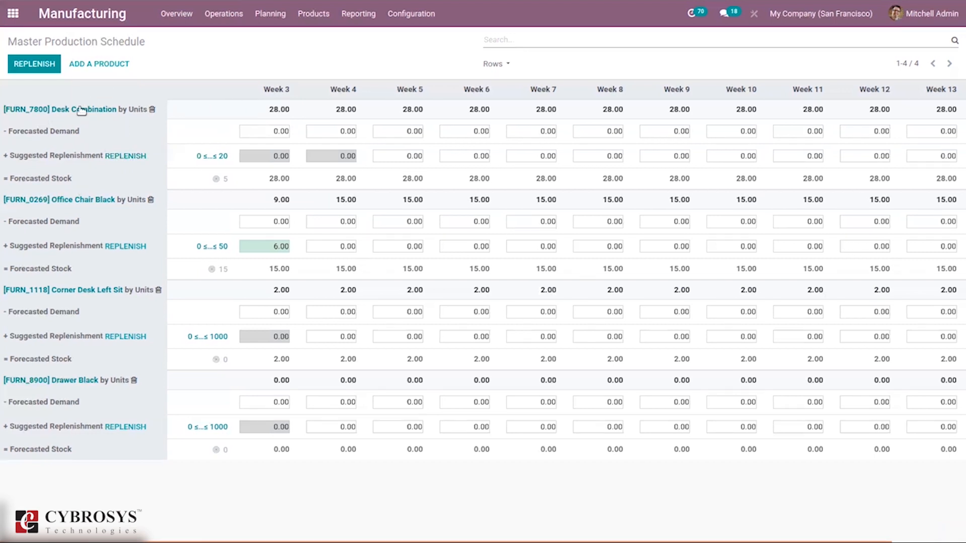
click(30, 69)
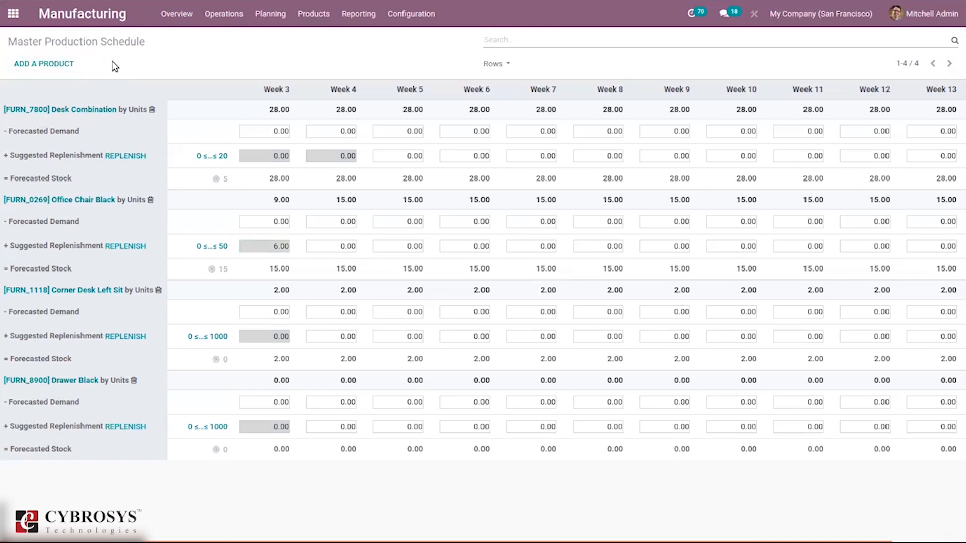
Step: Add [DESK0004] Customizable Desk (CONFIG) (Aluminium, Black) to the schedule with a safety stock target of 10 and a minimum to replenish of 100
click(36, 69)
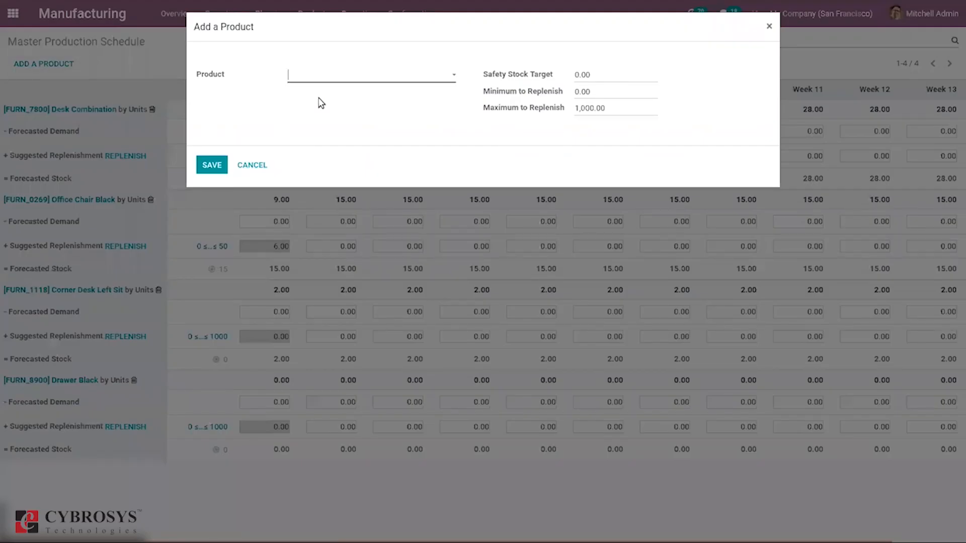
click(333, 78)
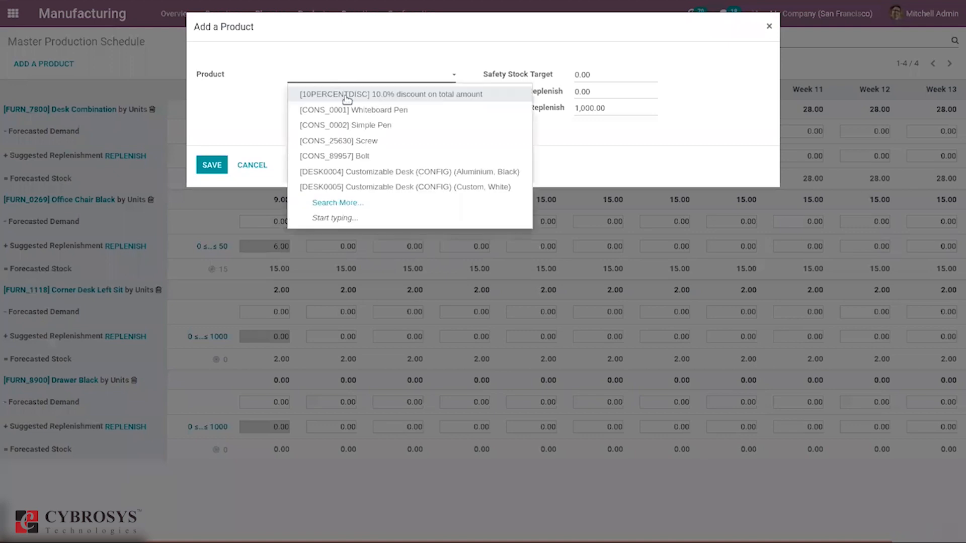
click(393, 172)
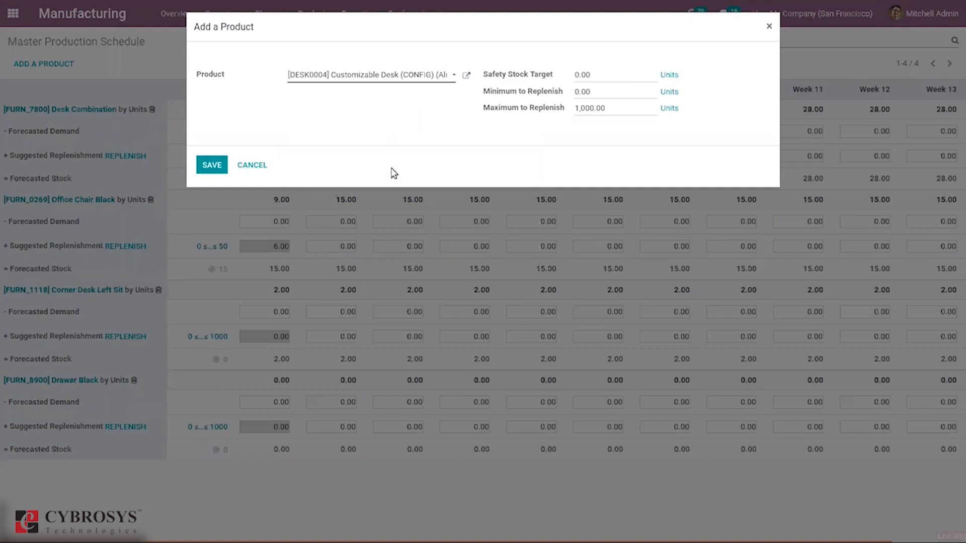
click(578, 74)
click(579, 91)
text(100)
click(210, 166)
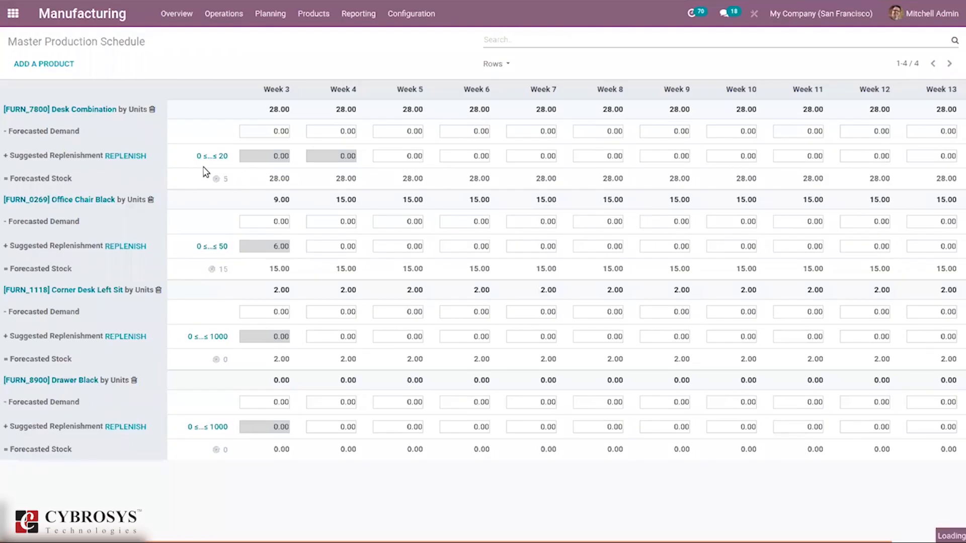
scroll(959, 398, down, 1)
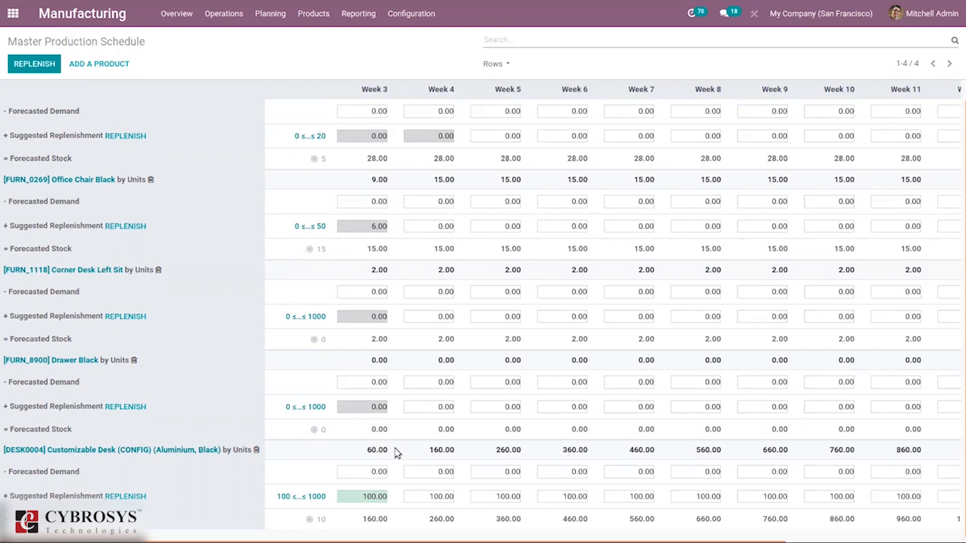
mouse_move(387, 447)
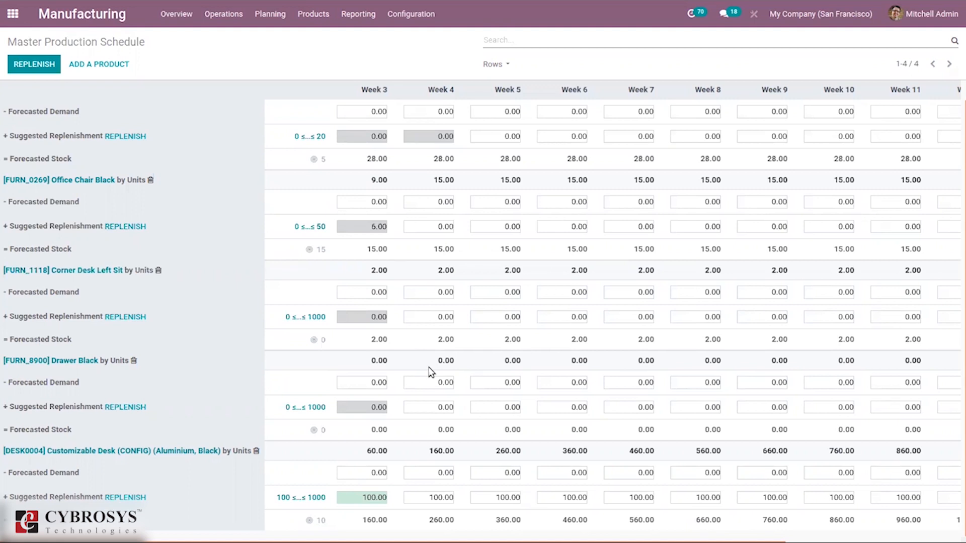
Step: Show the Actual Demand, Actual Replenishment and Available to Promise rows in the Master Production Schedule
click(493, 65)
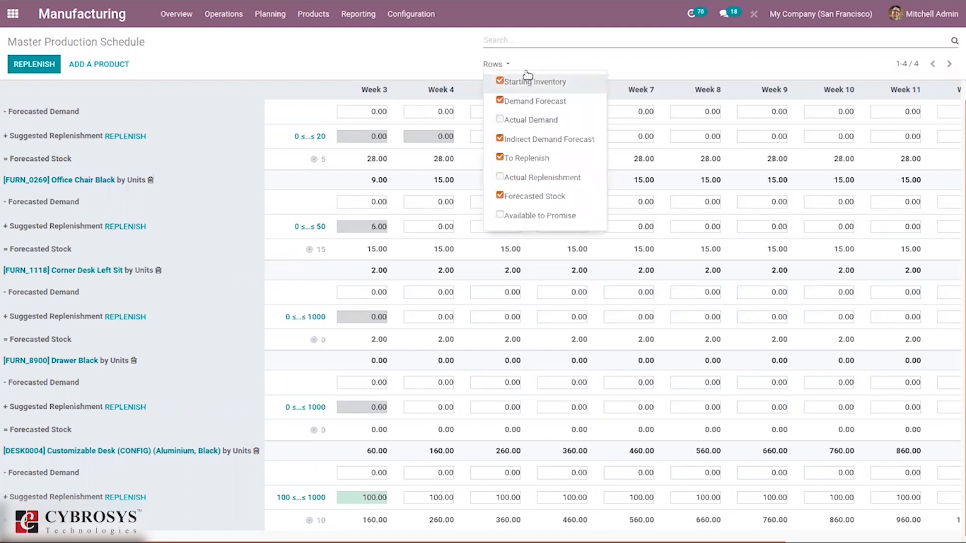
click(540, 123)
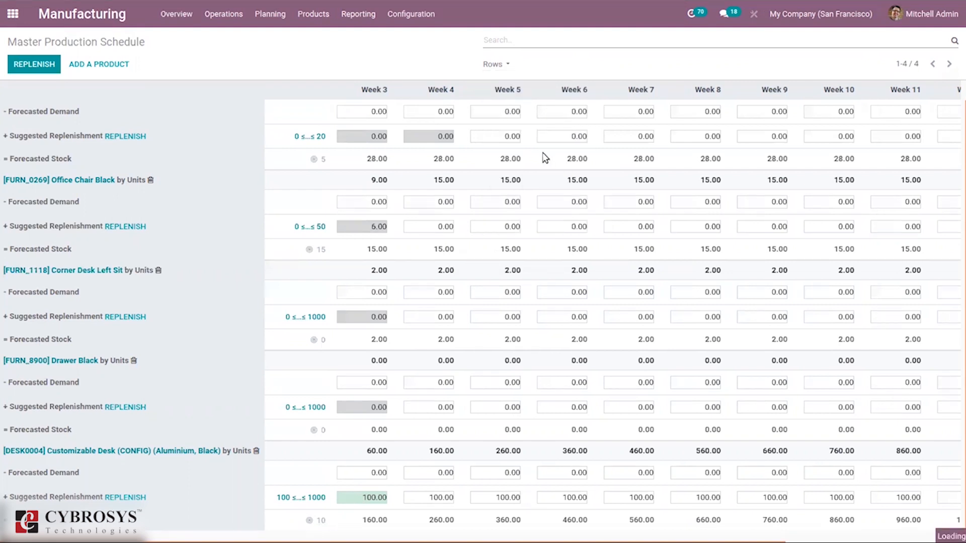
click(510, 65)
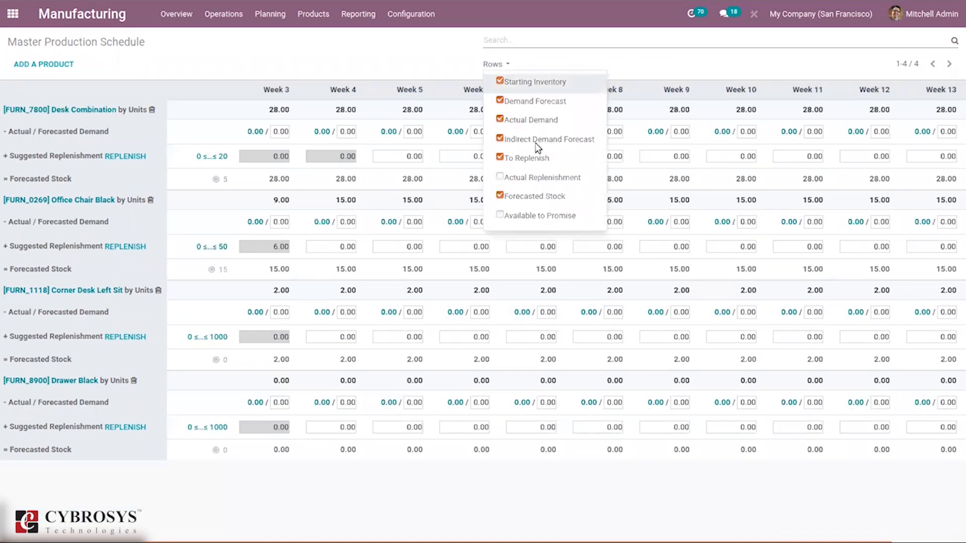
click(547, 178)
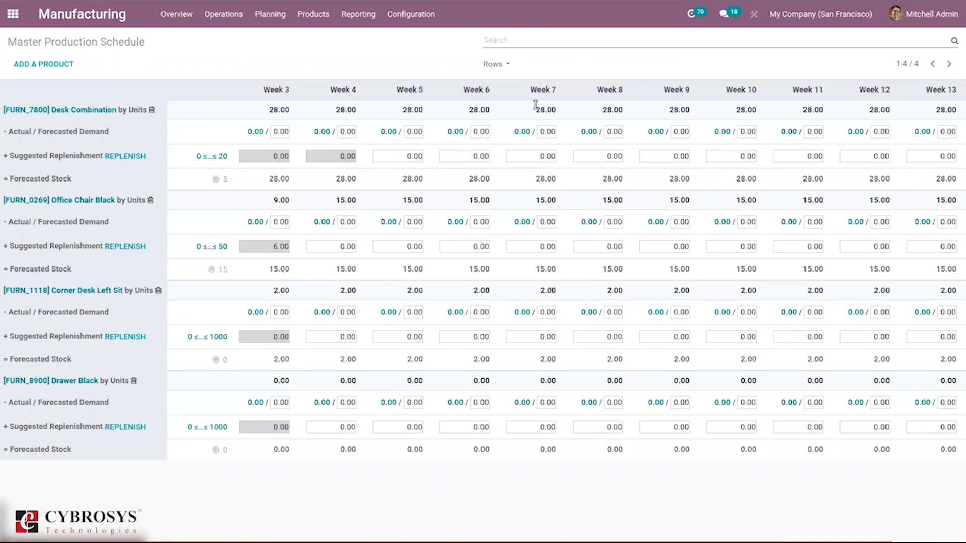
click(510, 66)
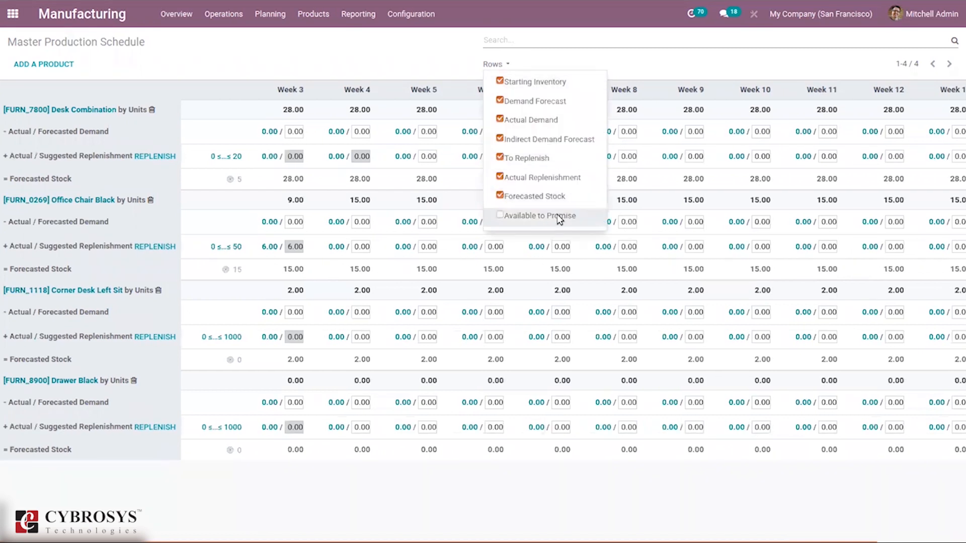
click(557, 215)
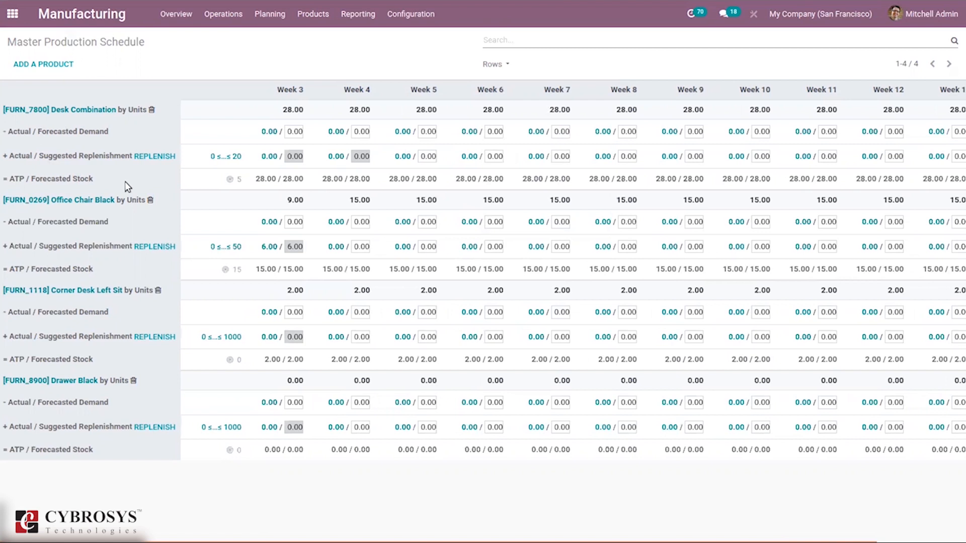
click(495, 64)
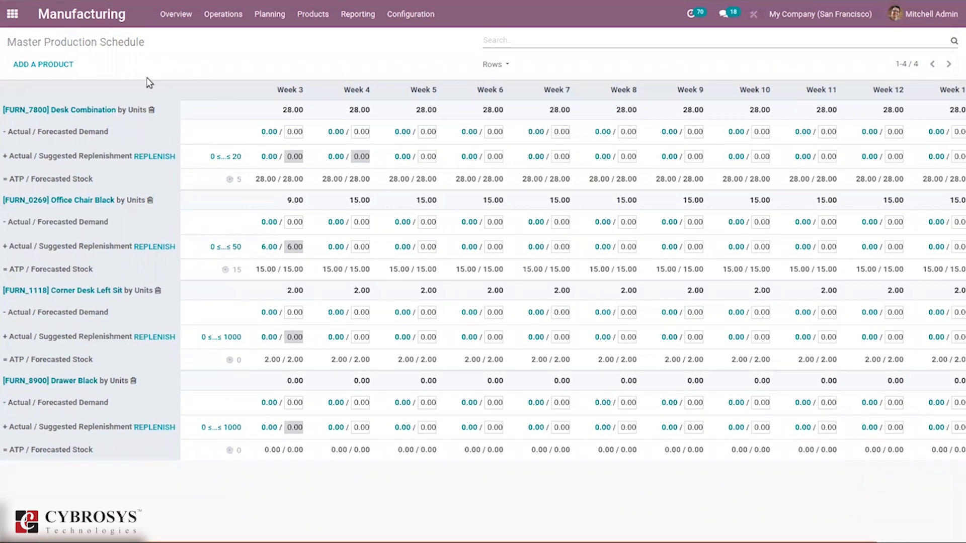
click(151, 110)
click(308, 94)
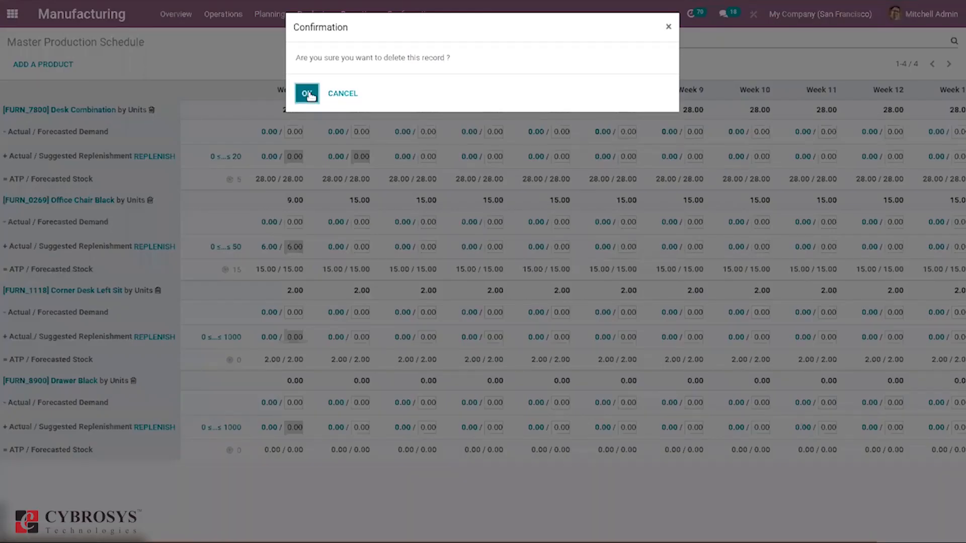
click(343, 94)
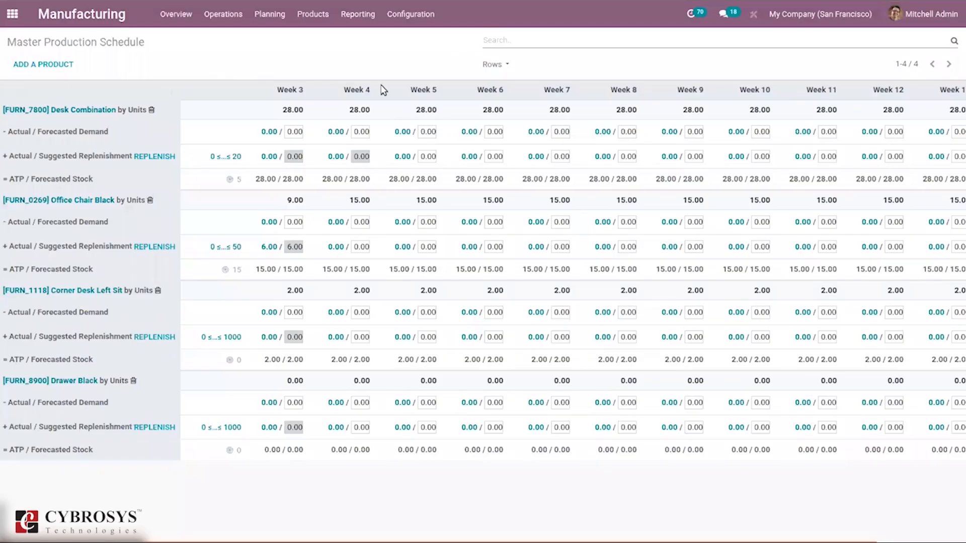
Step: Run the scheduler to reserve stock for waiting operations and trigger the reordering rules
click(276, 15)
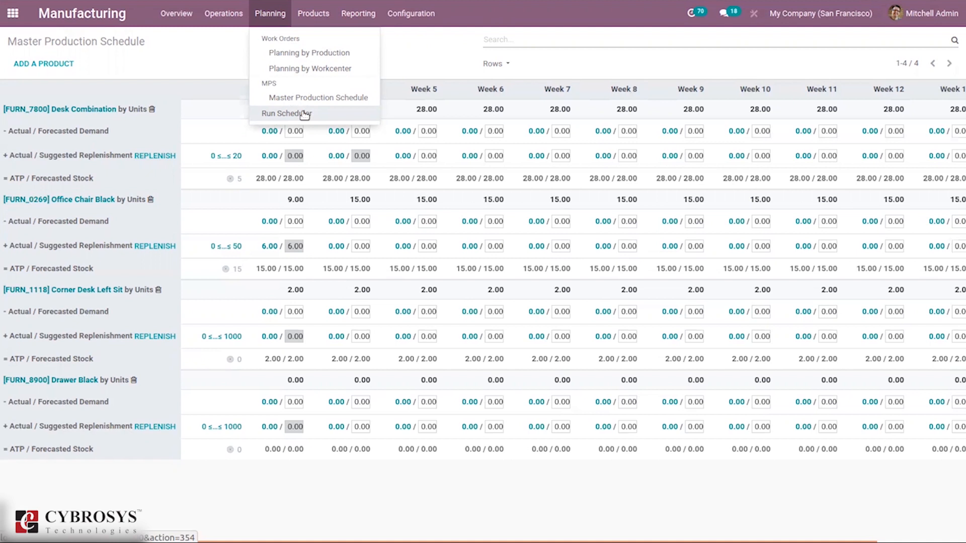
click(303, 114)
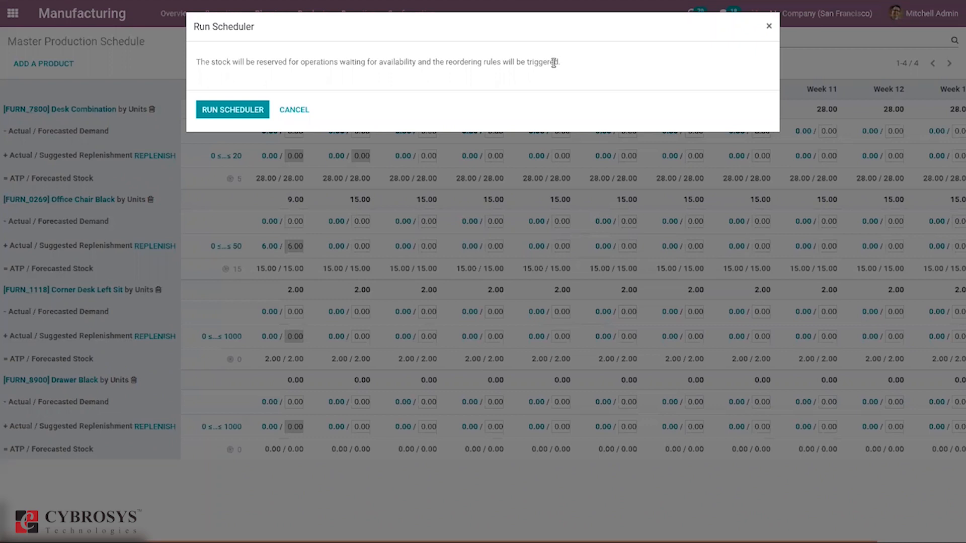
click(226, 114)
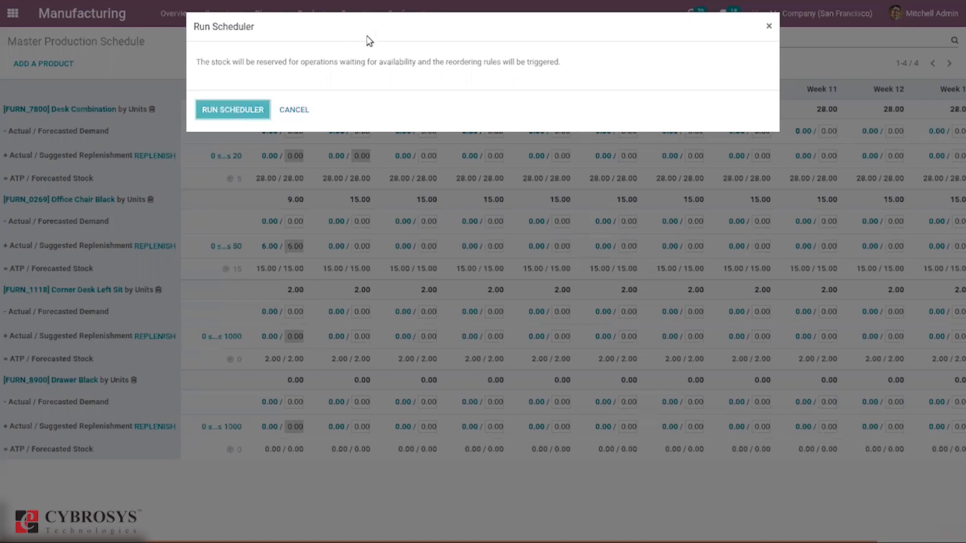
Step: Open the lots and serial numbers and examine LOT-000001 of [FURN_5555] Cable Management Box, returning to the list
click(270, 14)
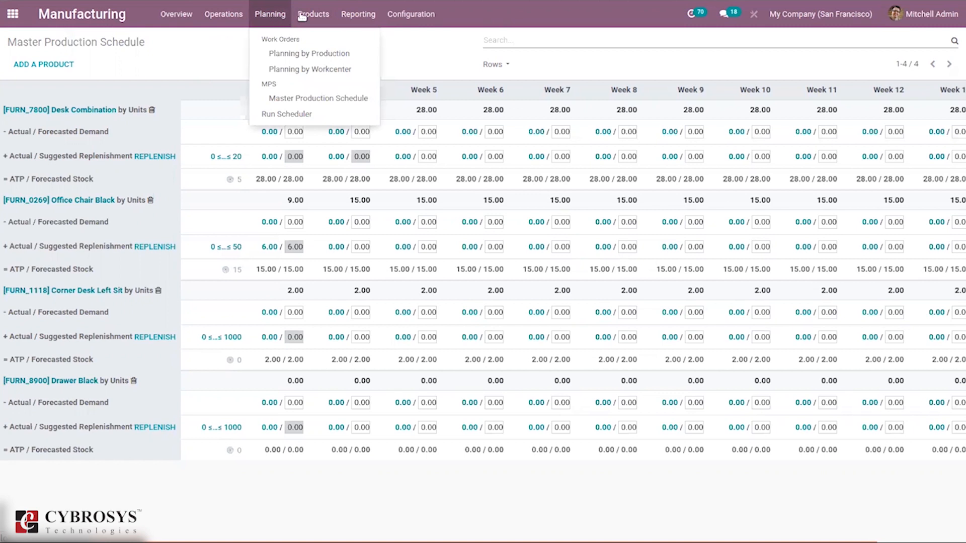
click(326, 11)
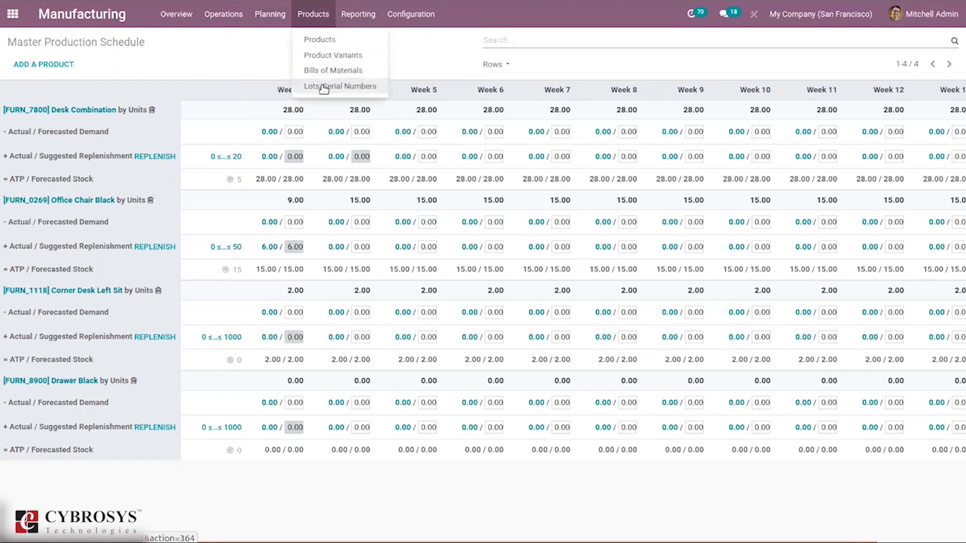
click(323, 86)
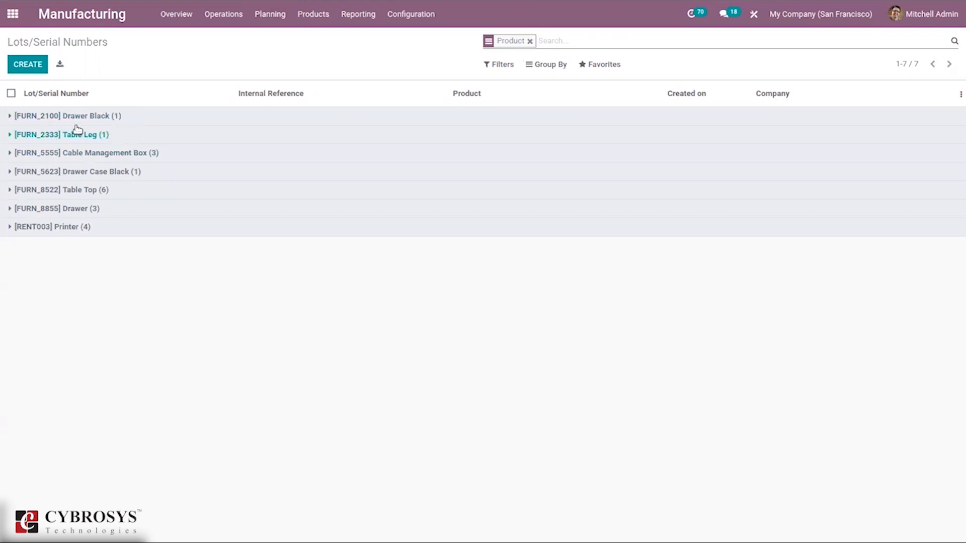
click(85, 153)
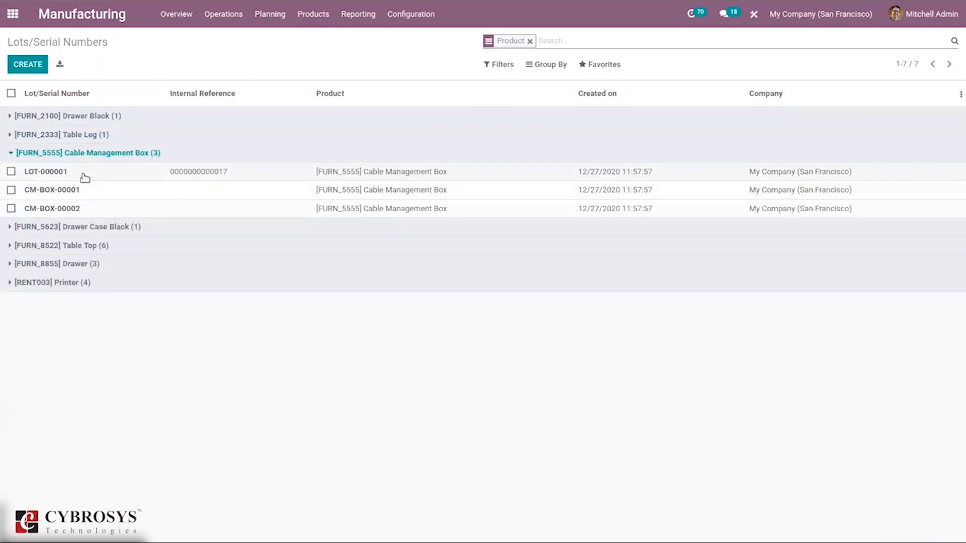
click(461, 174)
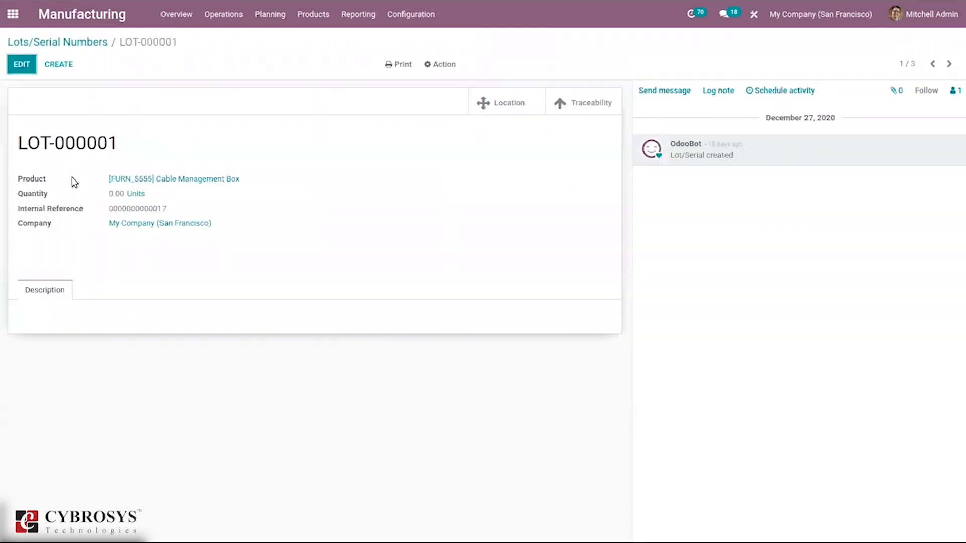
click(51, 42)
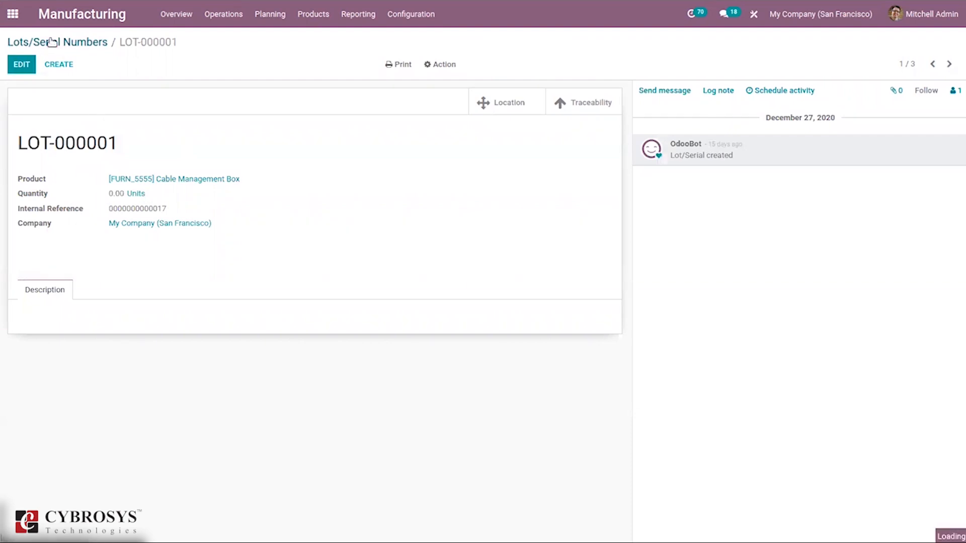
Step: Edit the product [FURN_1118] Corner Desk Left Sit and set its inventory traceability to tracking By Lots
click(313, 14)
click(345, 40)
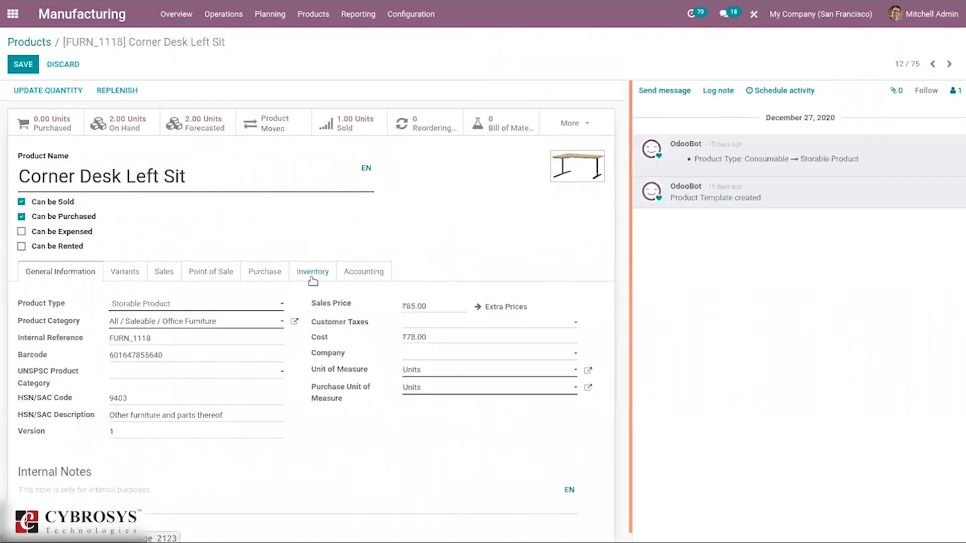
click(312, 276)
drag(629, 162, 642, 338)
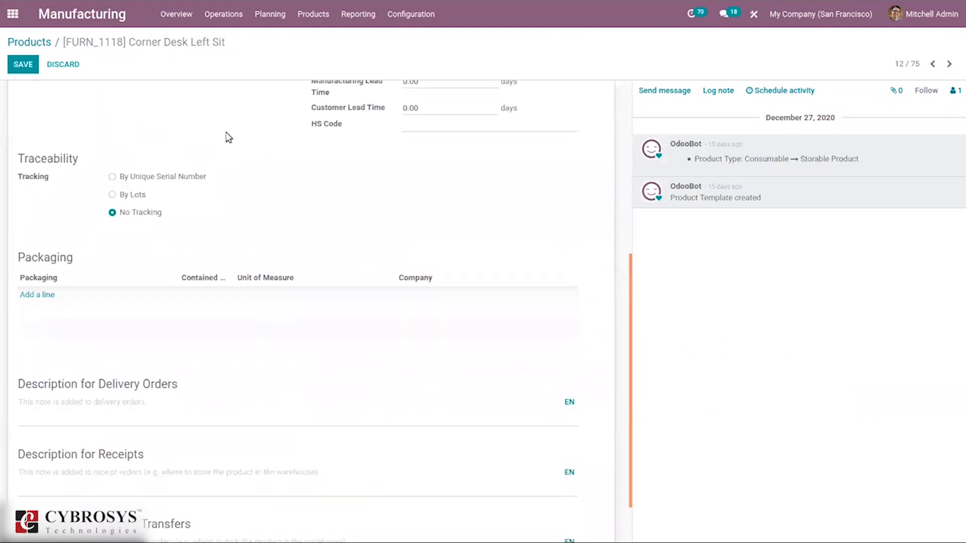
click(148, 179)
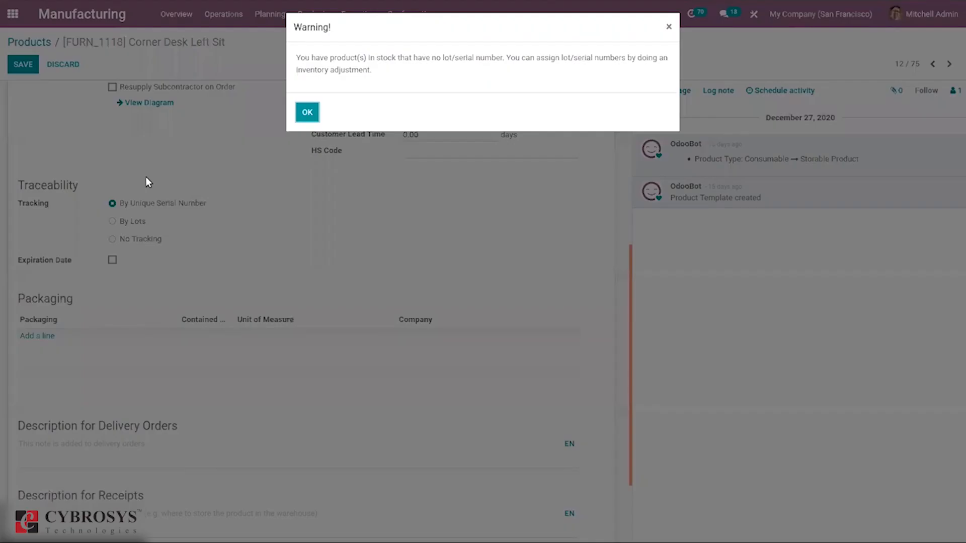
click(305, 116)
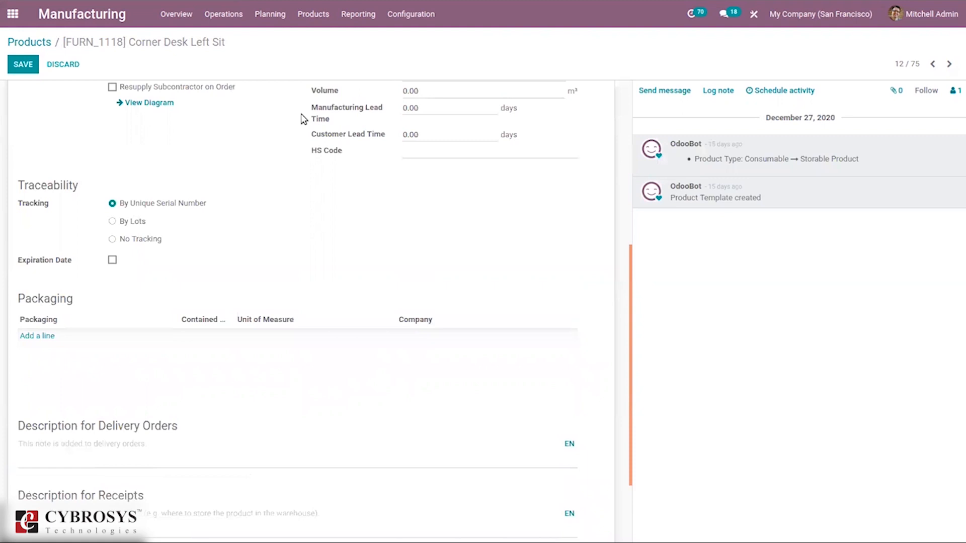
click(126, 222)
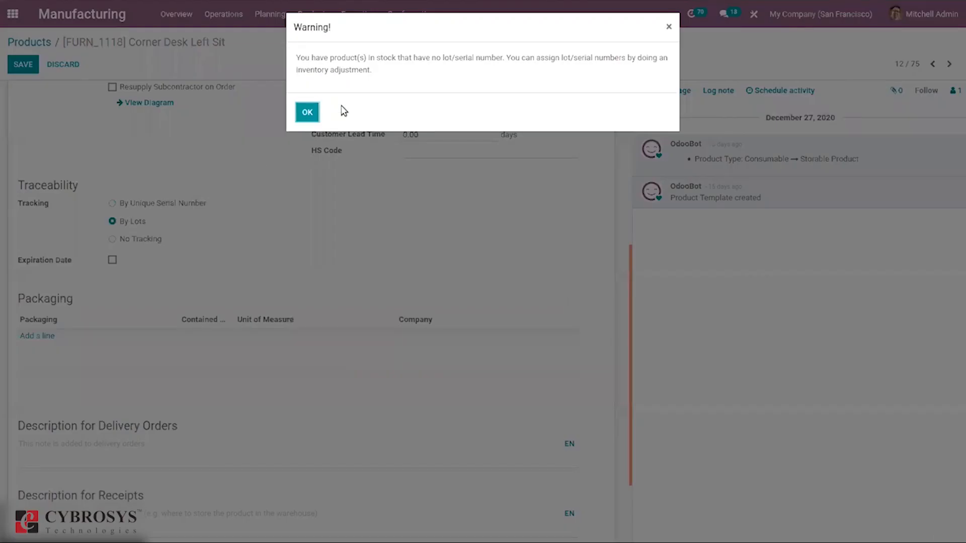
click(301, 114)
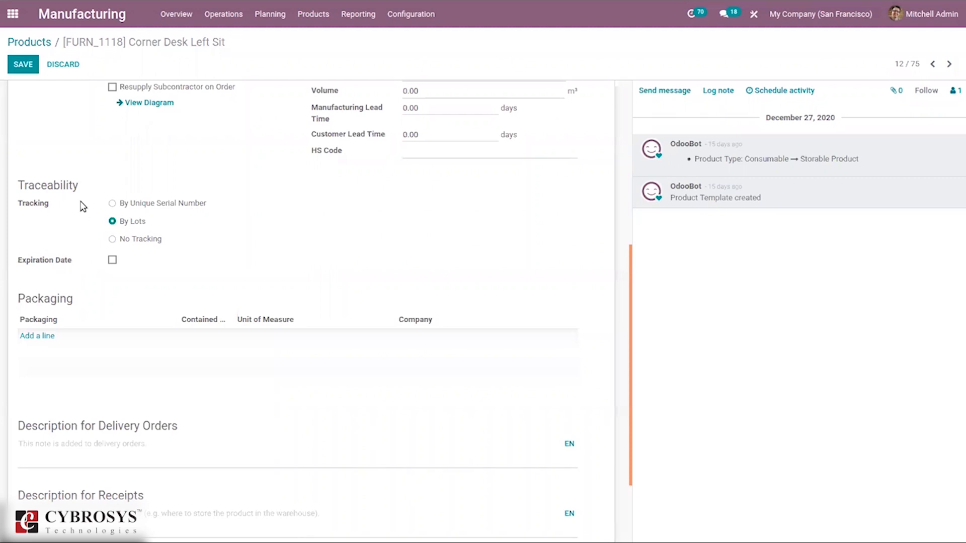
Step: Enable Expiration Date with an expiration time of 4 days and best before and removal times of 2 days, and save the product
click(112, 260)
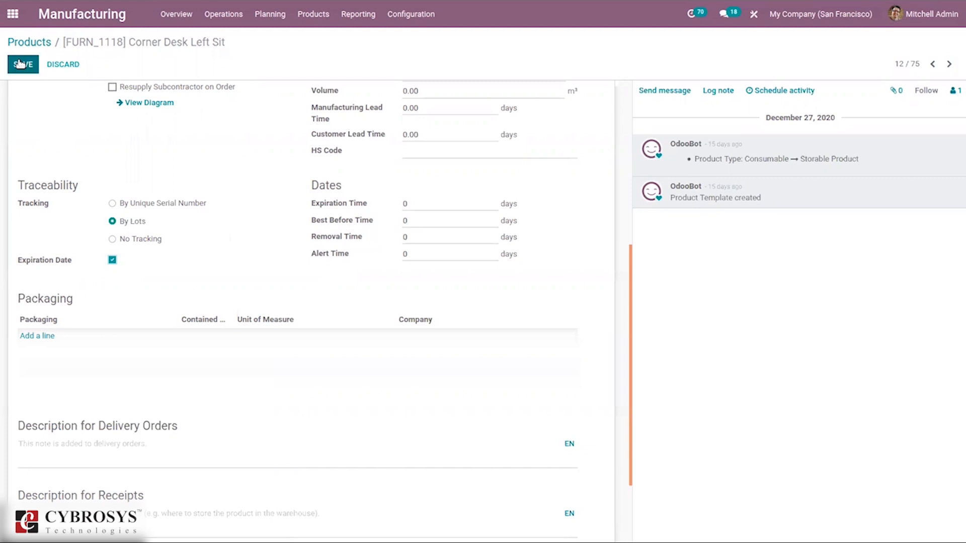
click(445, 206)
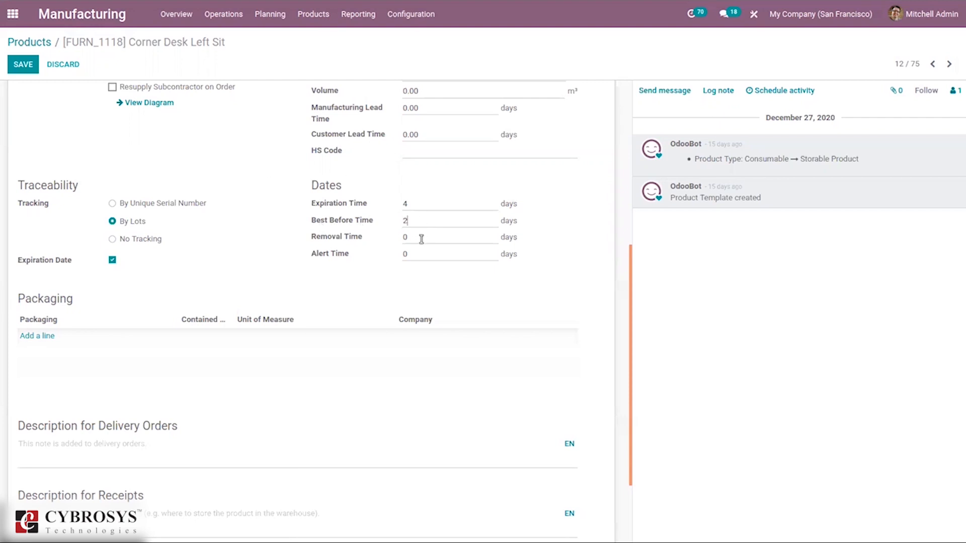
text(2)
click(18, 65)
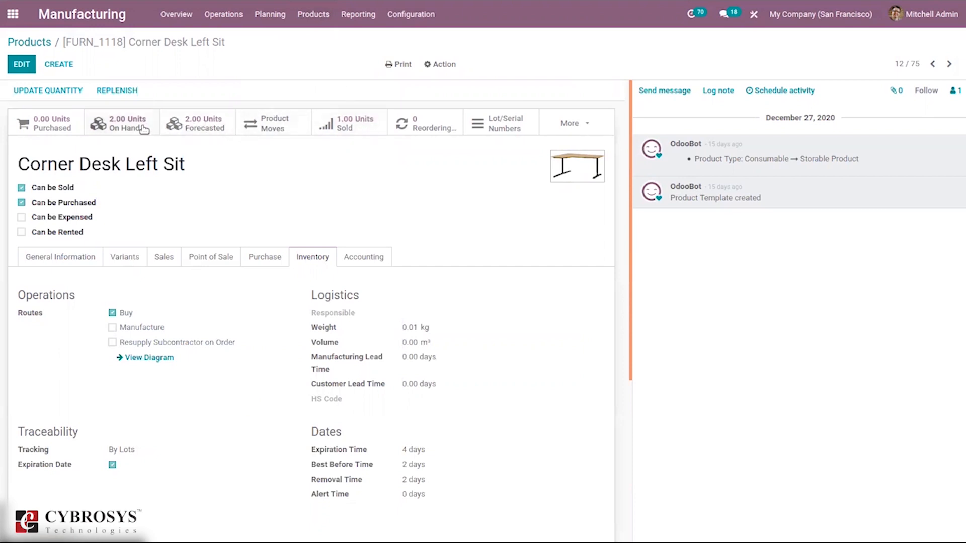
Step: Add an on-hand quantity of 7 units of the desk in WH/Stock under the new lot lot989324 and save it
click(123, 123)
click(34, 67)
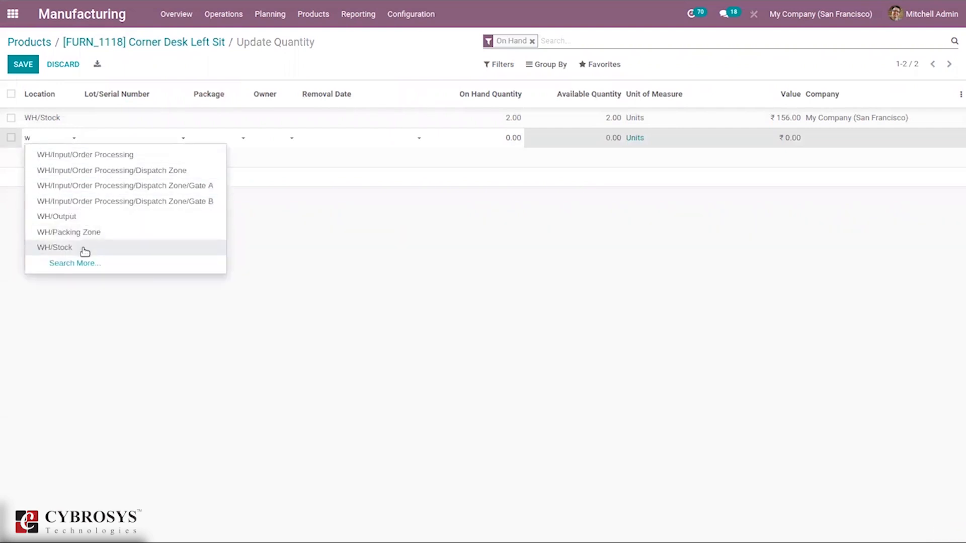
click(56, 248)
click(154, 143)
text(lot989324)
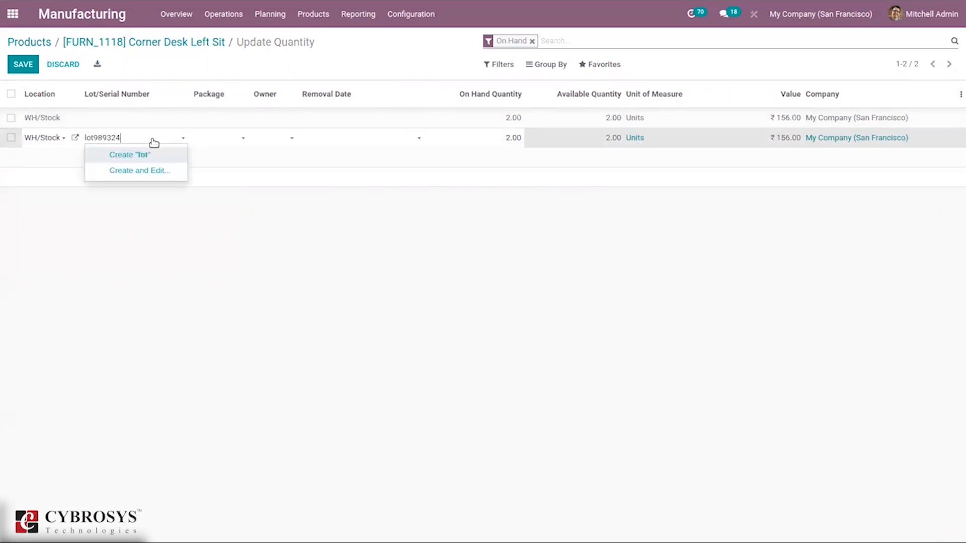
click(141, 154)
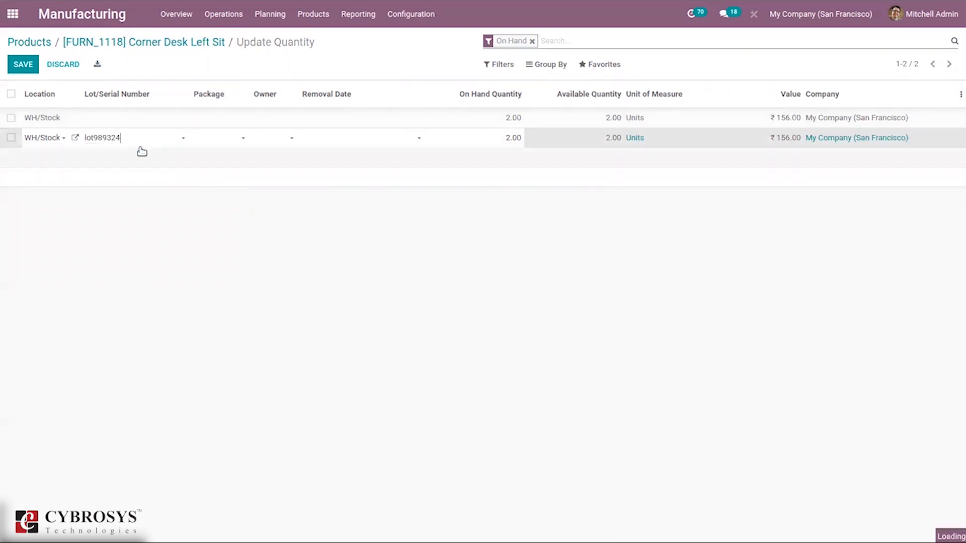
click(513, 137)
text(7)
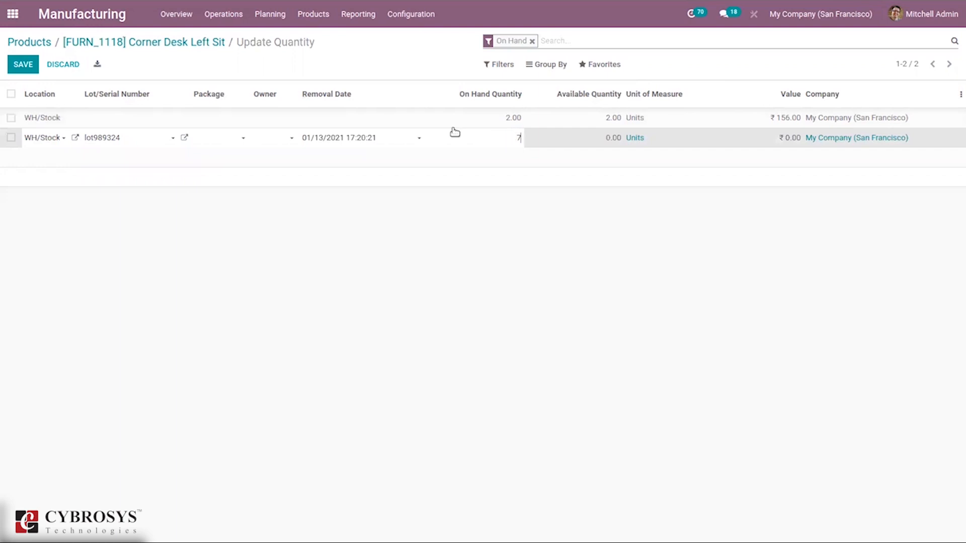
click(22, 66)
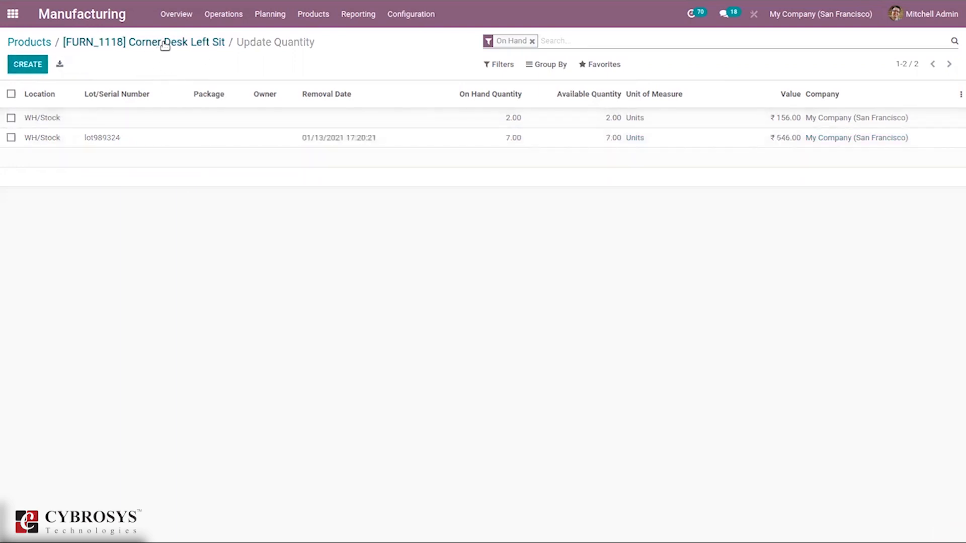
Step: Open the lots and serial numbers again and view the lots of [FURN_1118] Corner Desk Left Sit
click(317, 14)
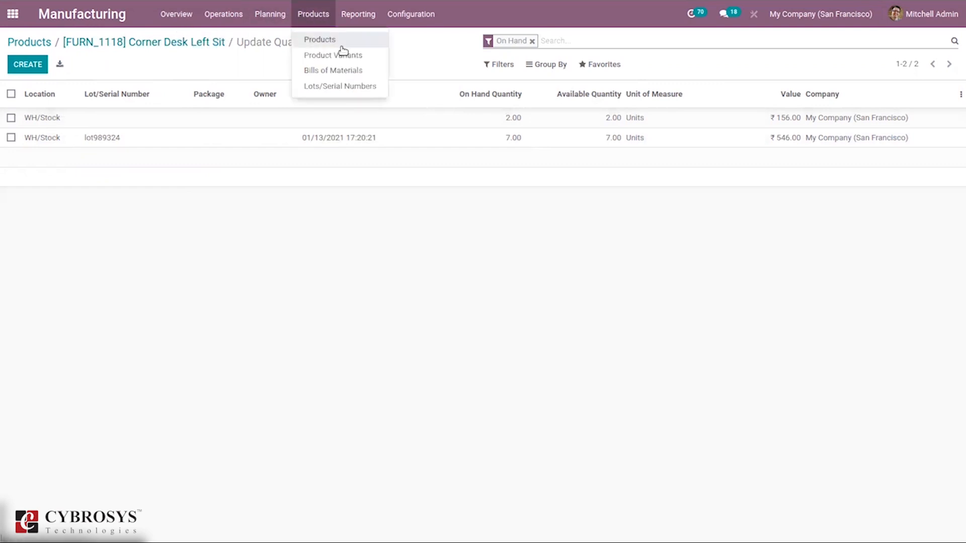
click(340, 86)
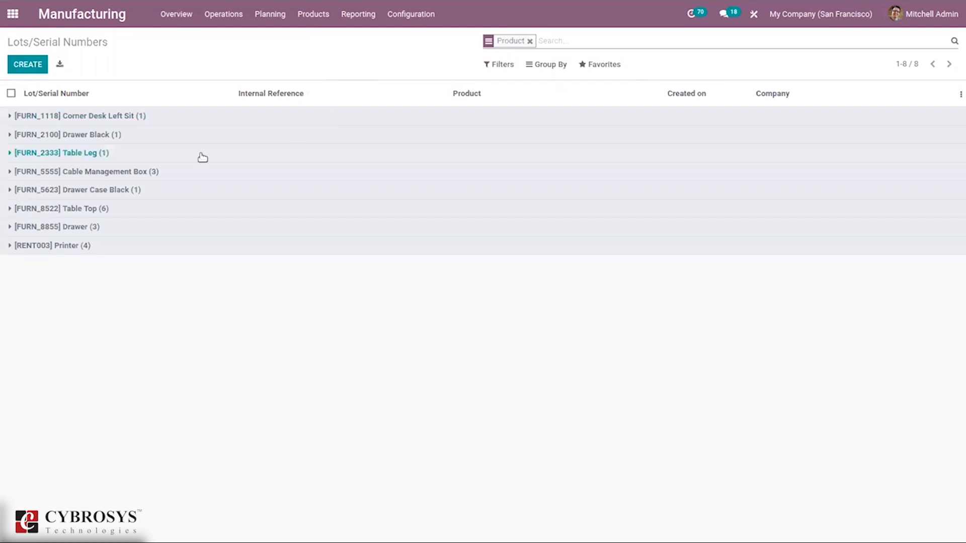
click(135, 116)
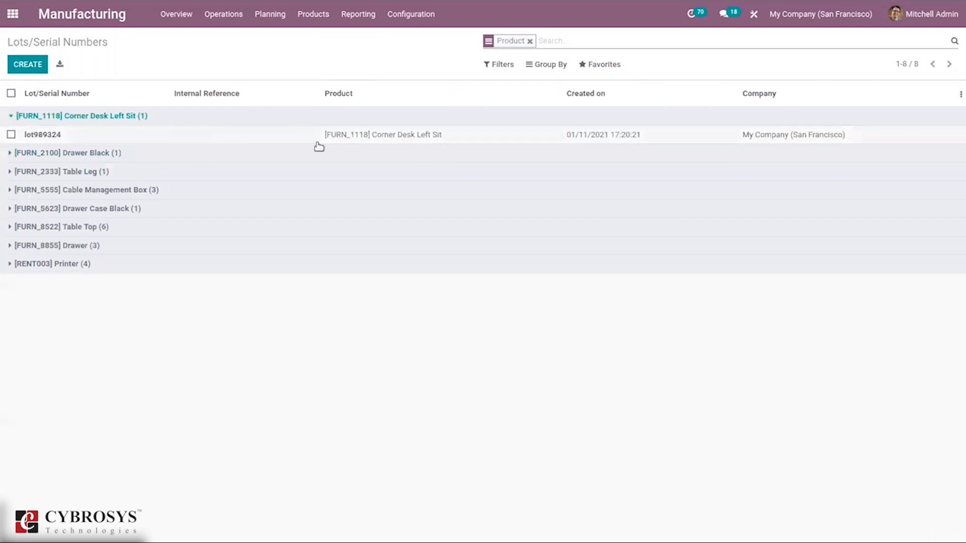
Step: View the dates and description of lot lot989324 and return to the lots and serial numbers list
click(441, 143)
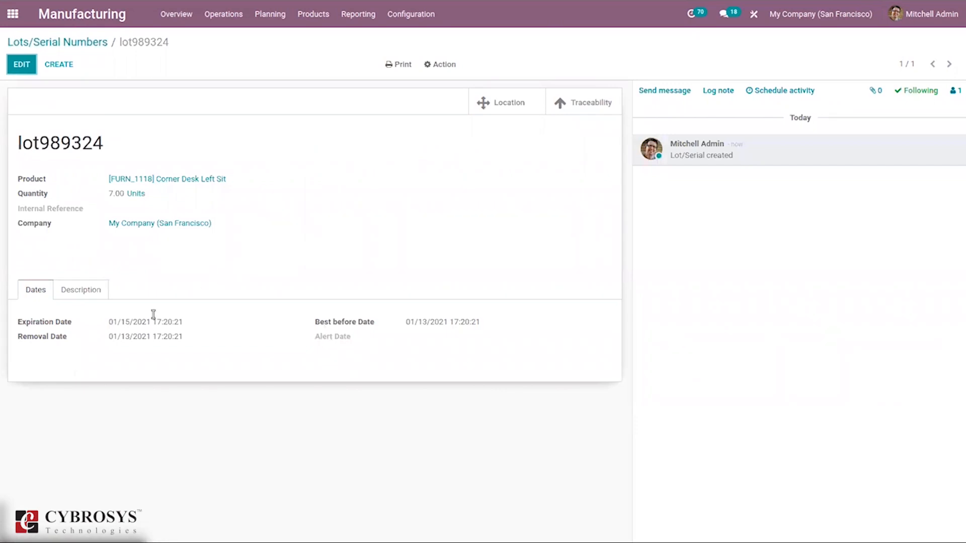
click(94, 292)
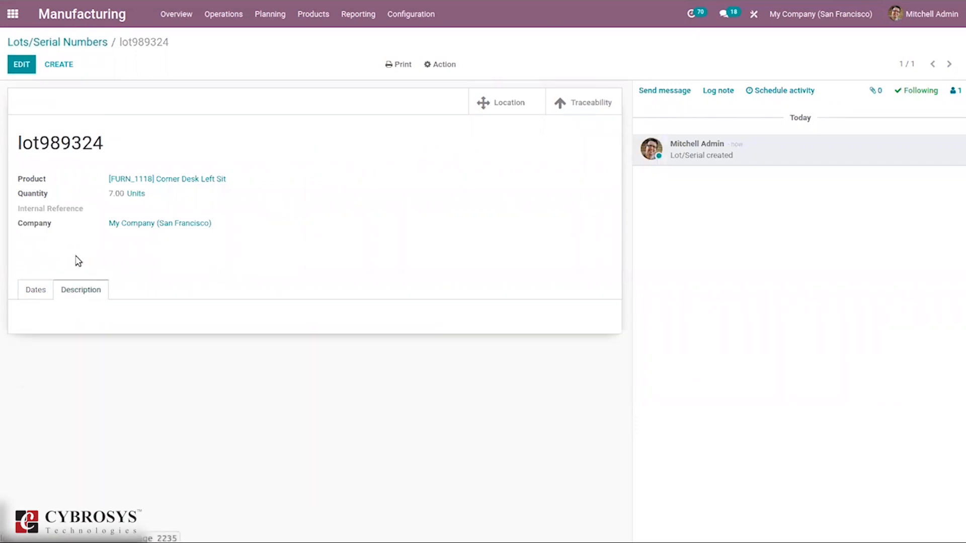
click(44, 44)
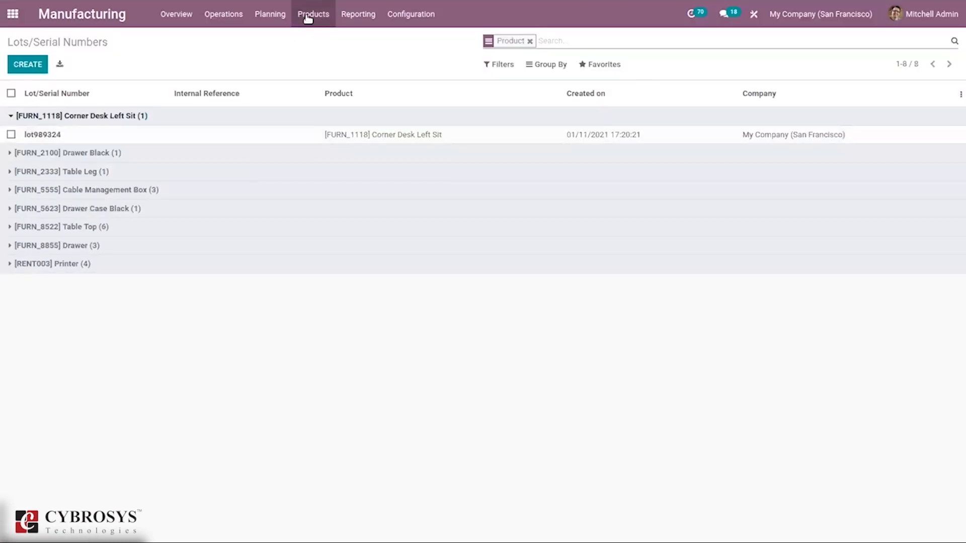
Step: Open the Manufacturing Orders report and review its available measures and filters
click(309, 19)
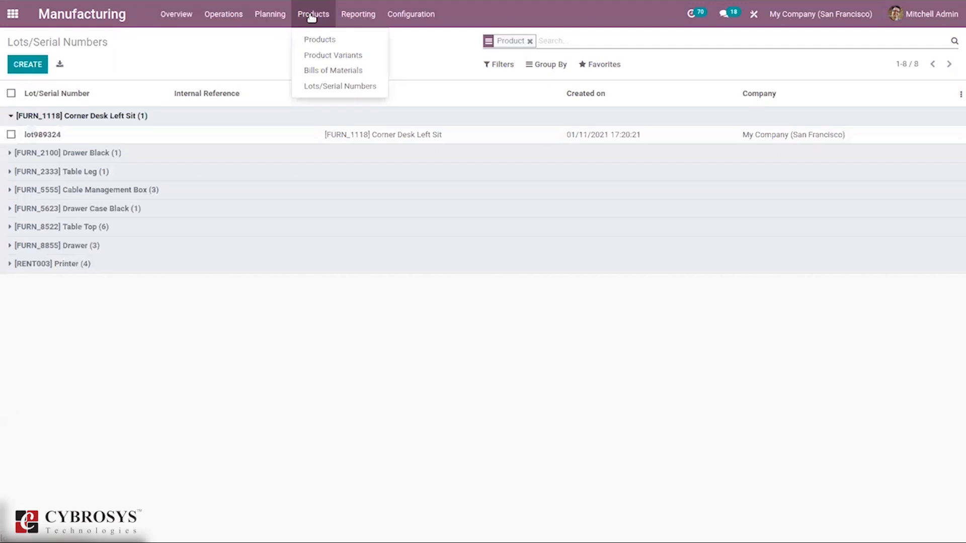
mouse_move(360, 10)
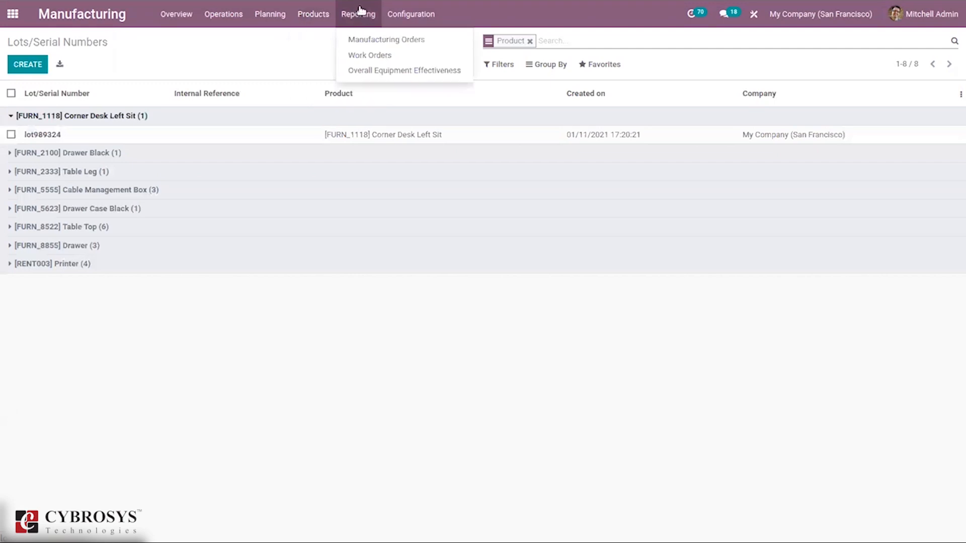
click(396, 39)
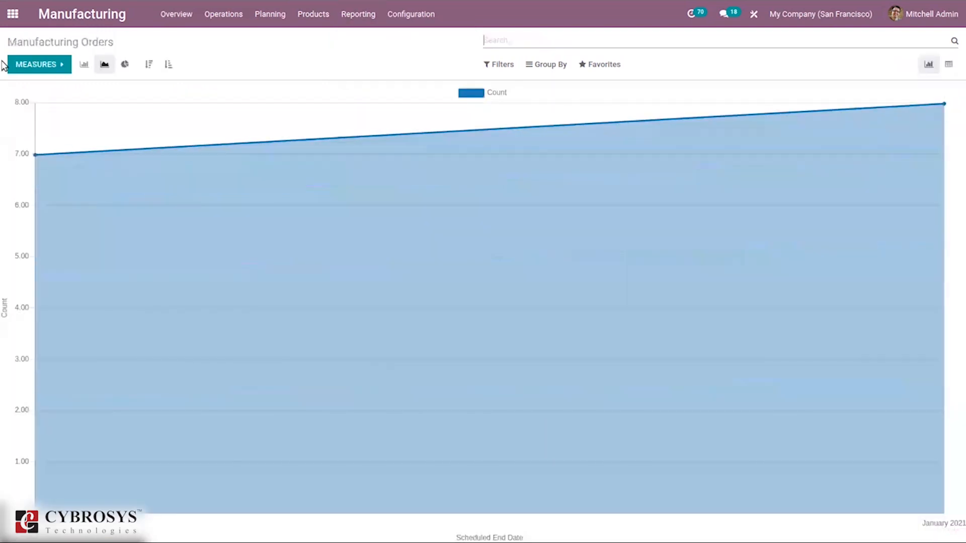
click(65, 63)
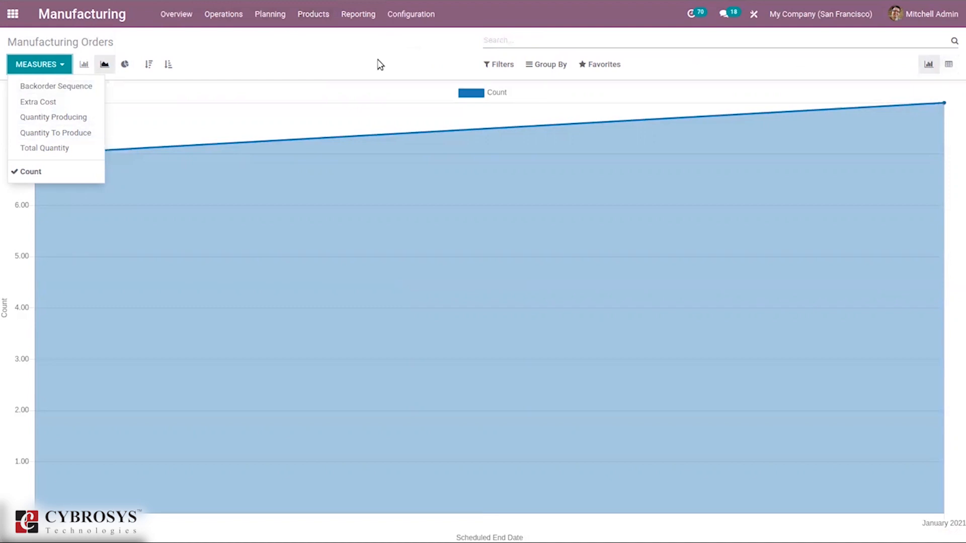
click(503, 65)
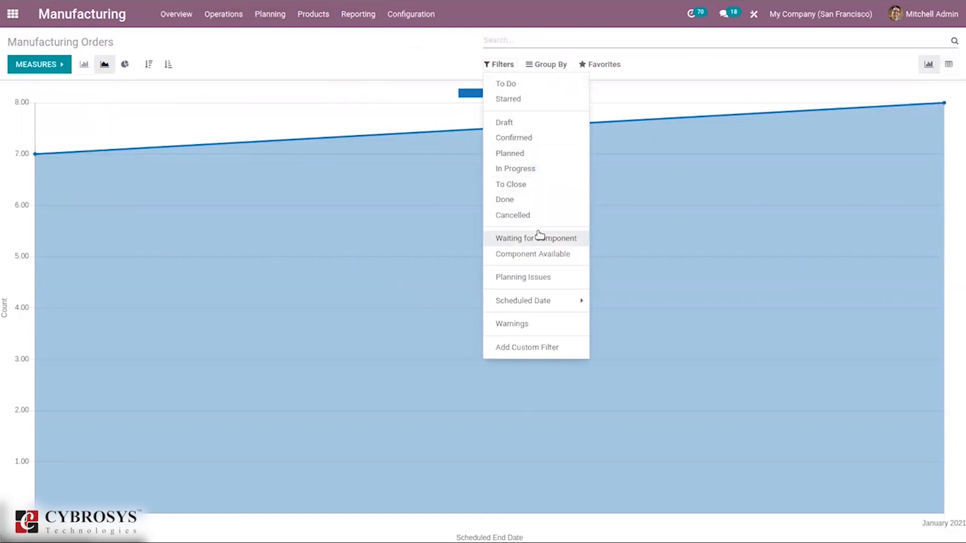
Step: Group the Manufacturing Orders report by Product and Status
click(549, 64)
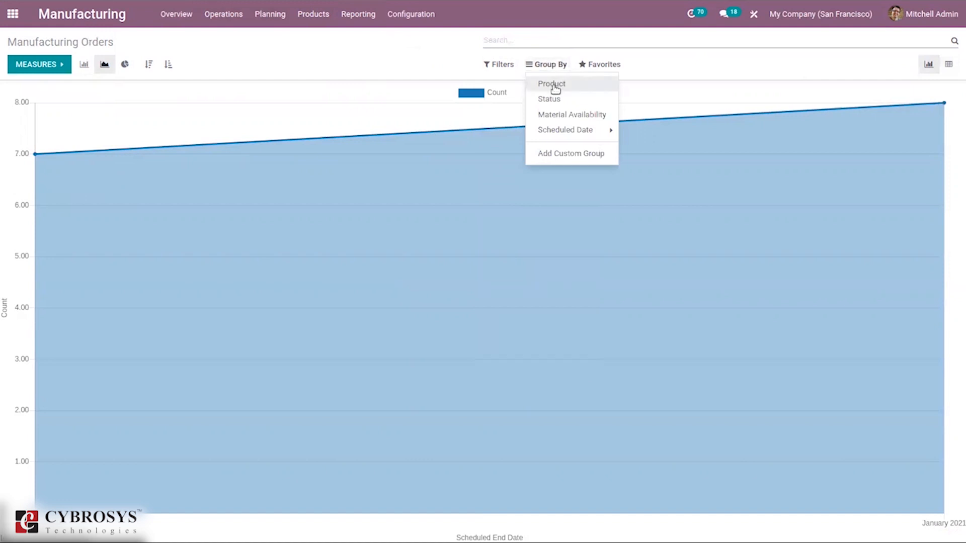
click(554, 84)
click(564, 98)
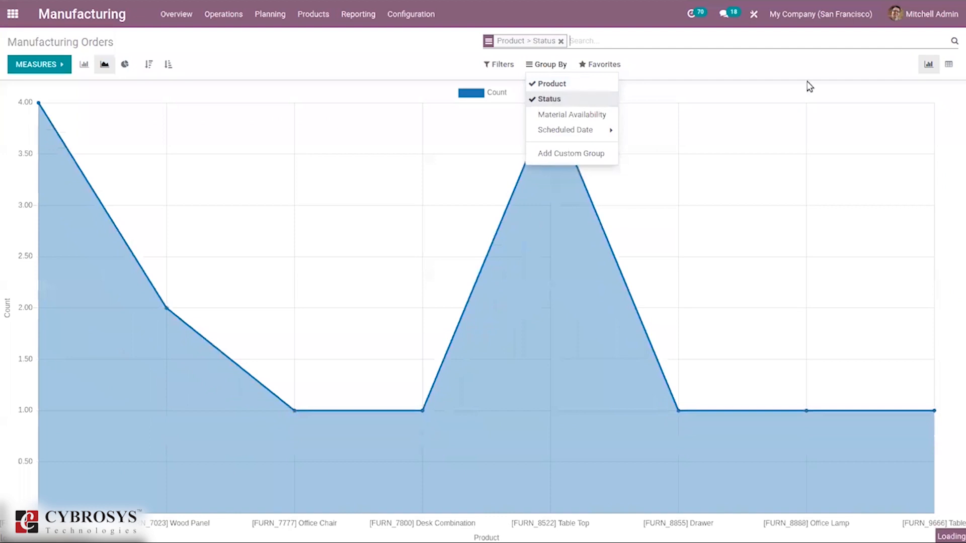
click(351, 63)
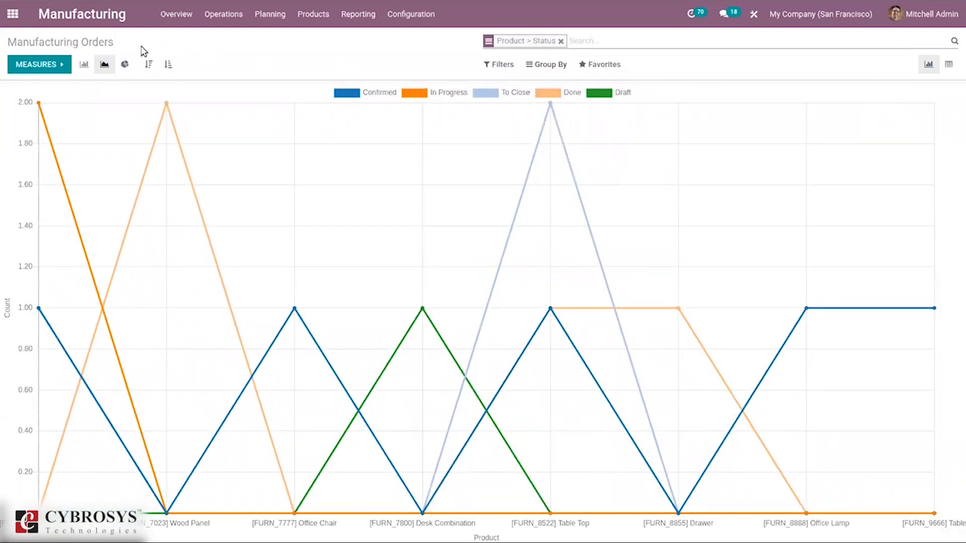
Step: View the Work Orders report and open the Overall Equipment Effectiveness report
click(309, 17)
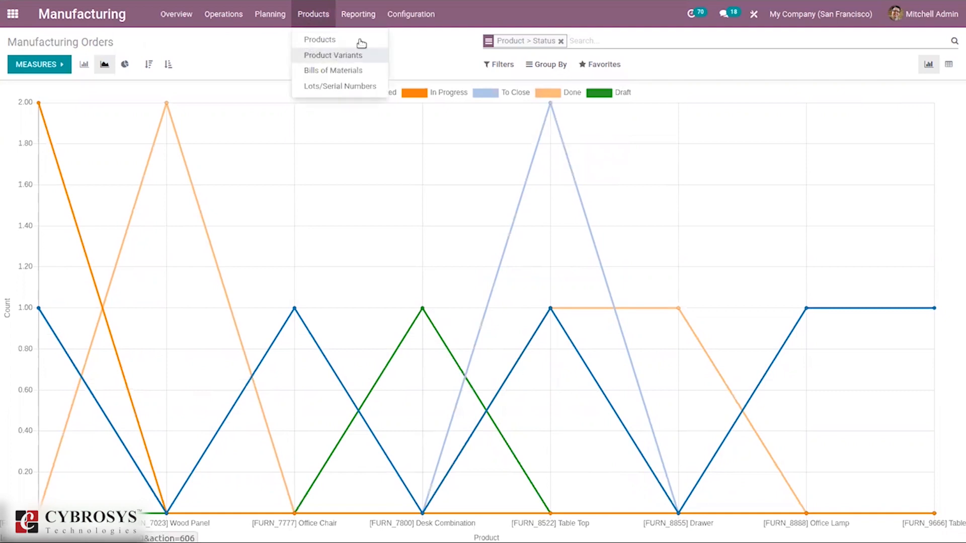
click(373, 21)
click(385, 57)
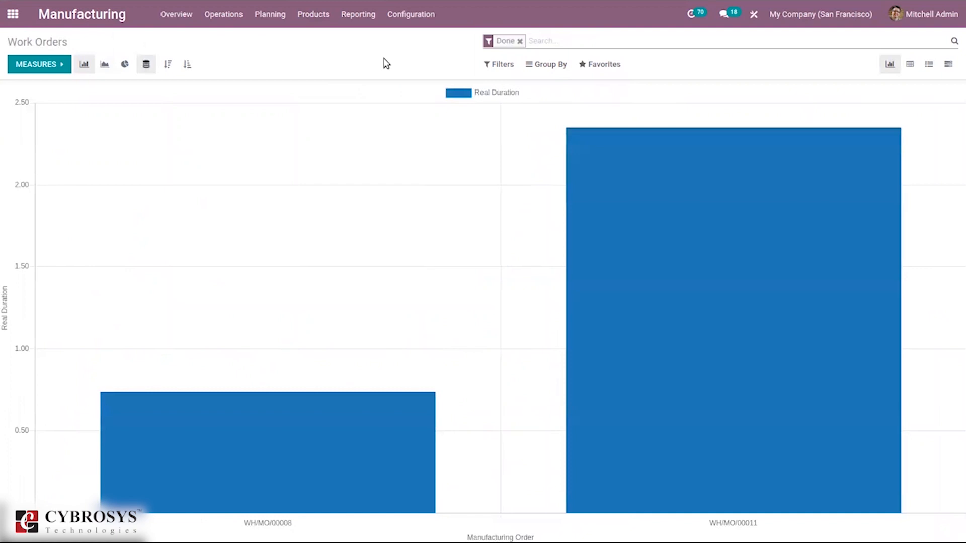
click(355, 18)
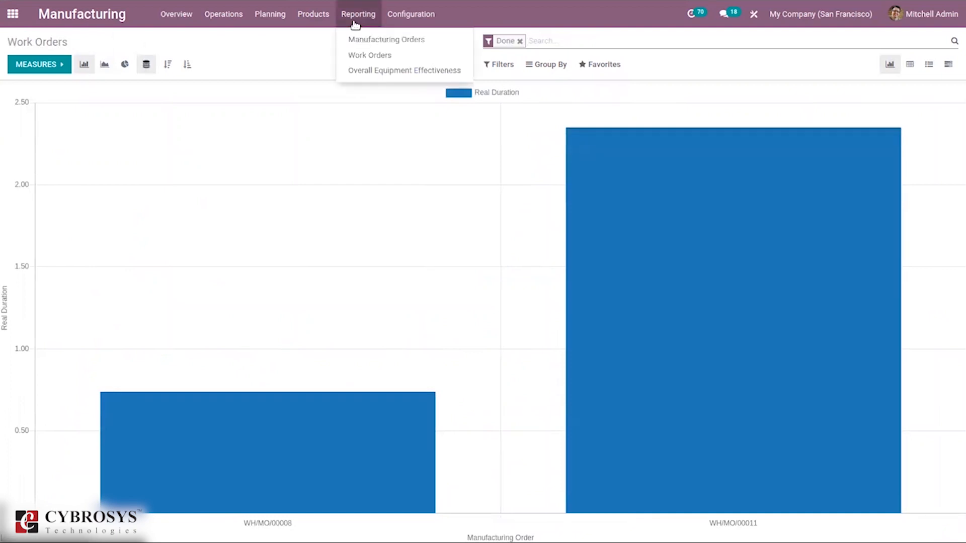
click(370, 73)
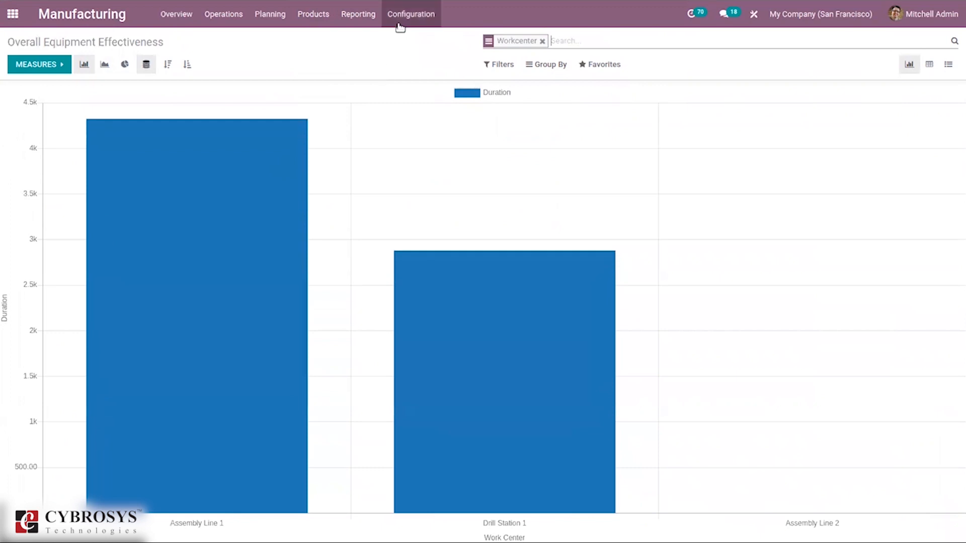
click(356, 14)
click(313, 15)
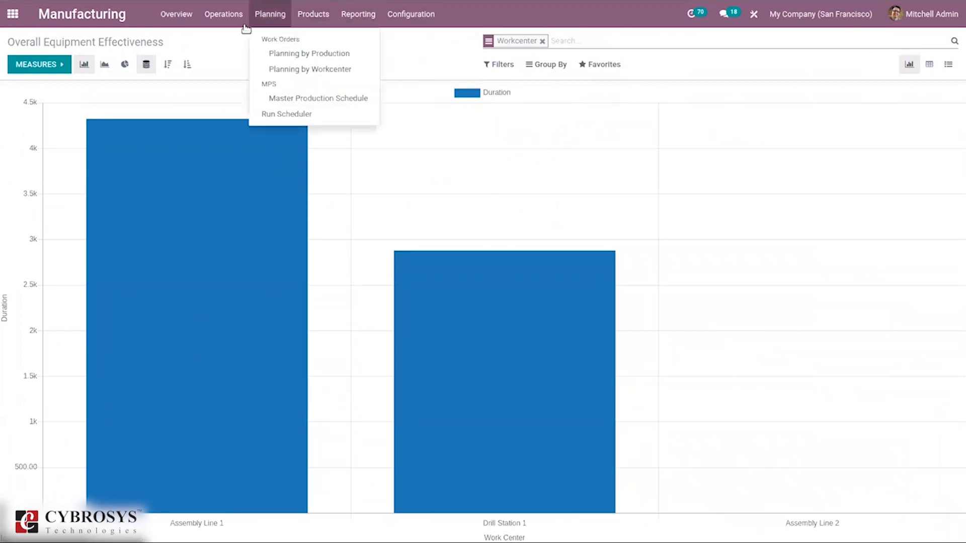
click(362, 57)
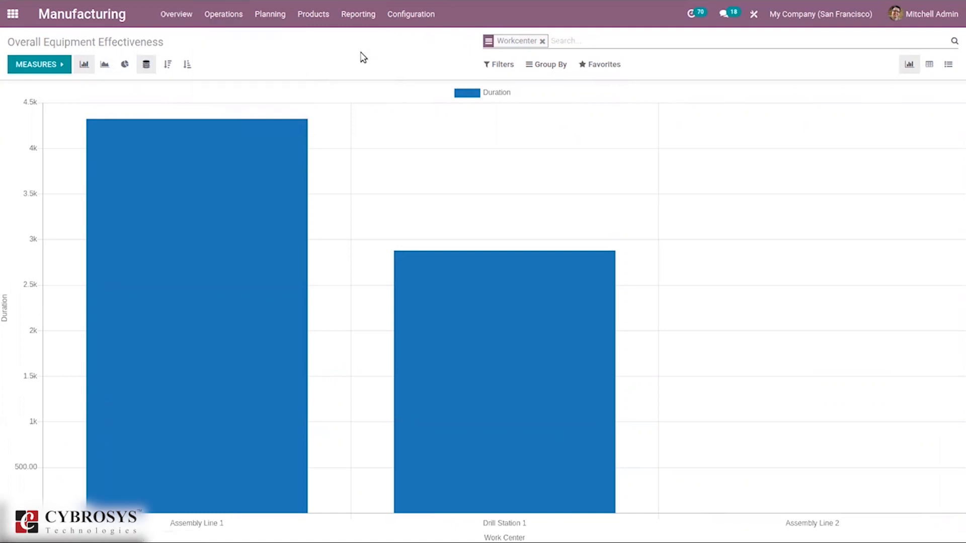
Step: Search the apps for "ma" and switch to the Maintenance app
click(12, 14)
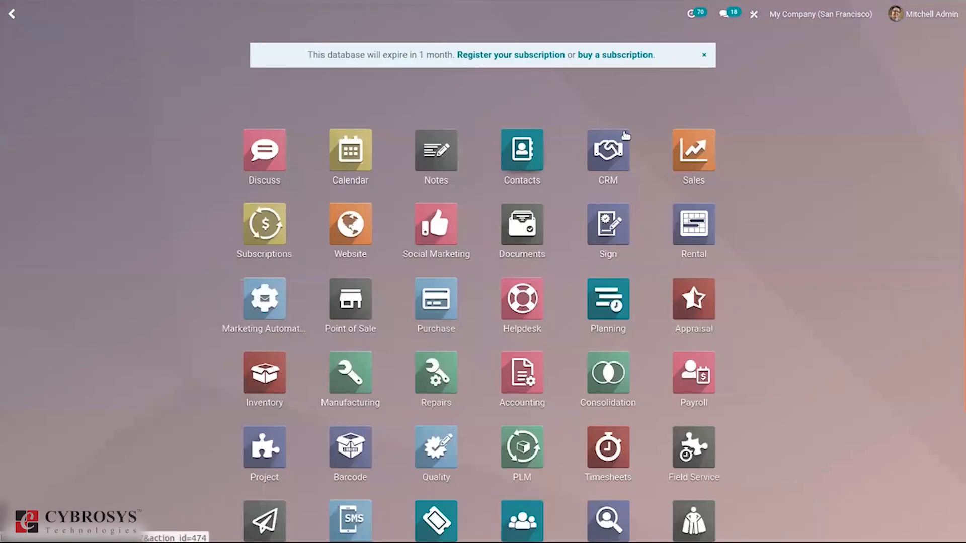
text(ma)
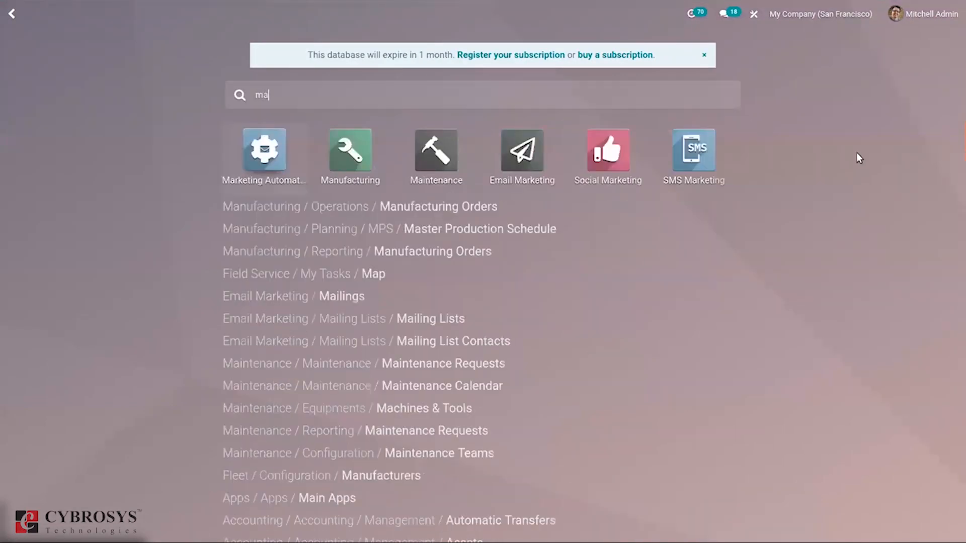
click(442, 146)
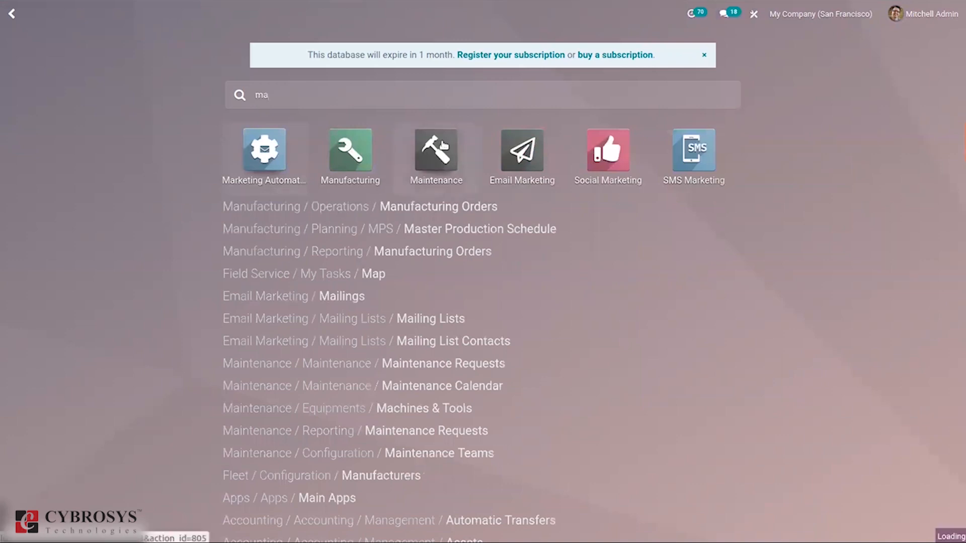
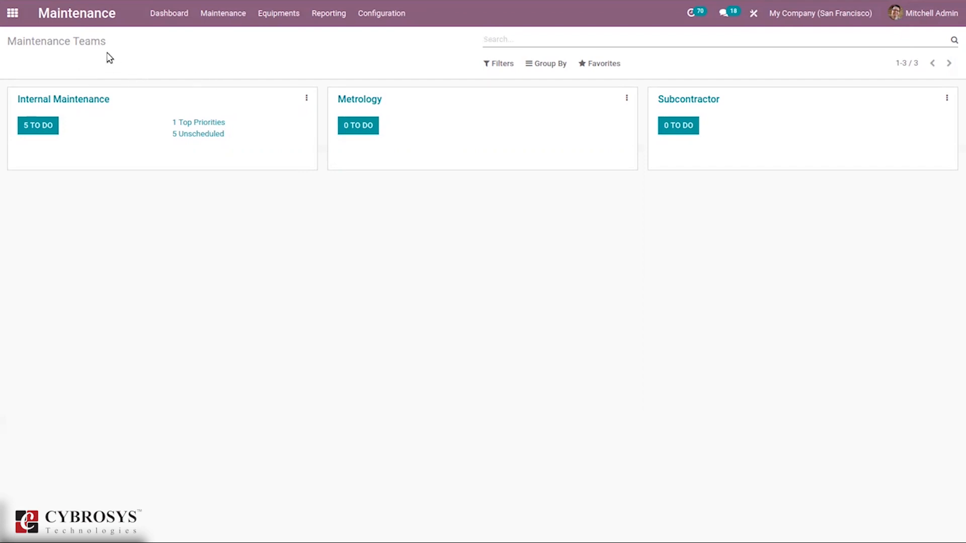
Step: Start a new maintenance request under Maintenance Requests and title it display failure
click(207, 11)
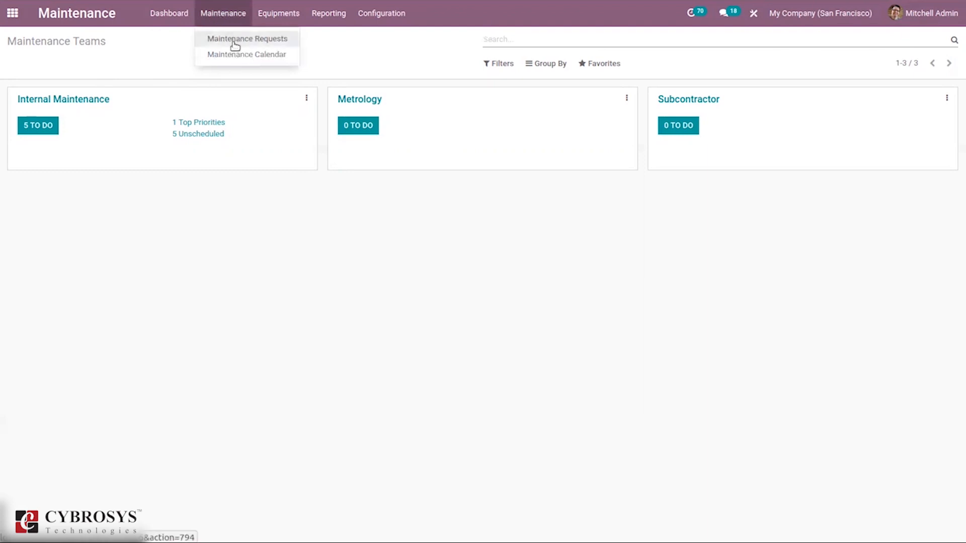
click(233, 41)
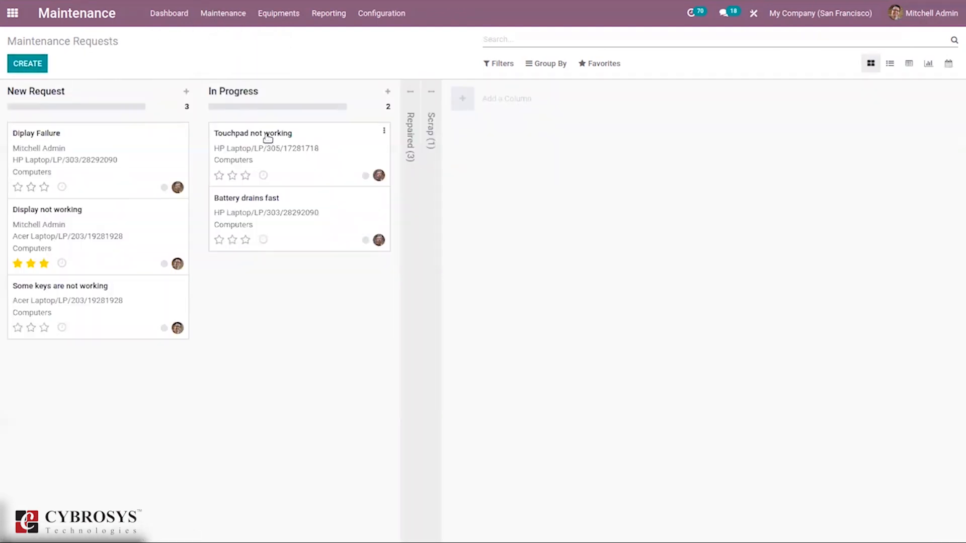
click(18, 69)
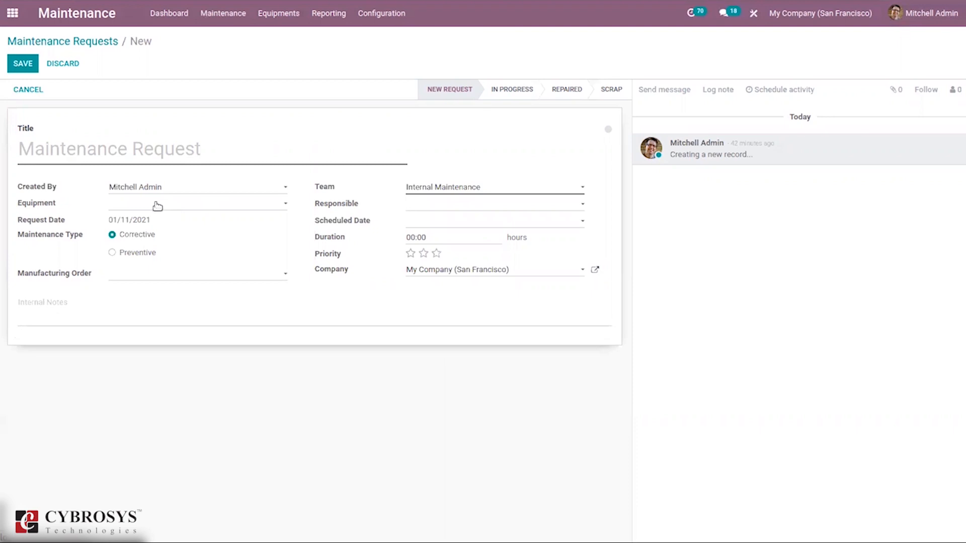
click(126, 157)
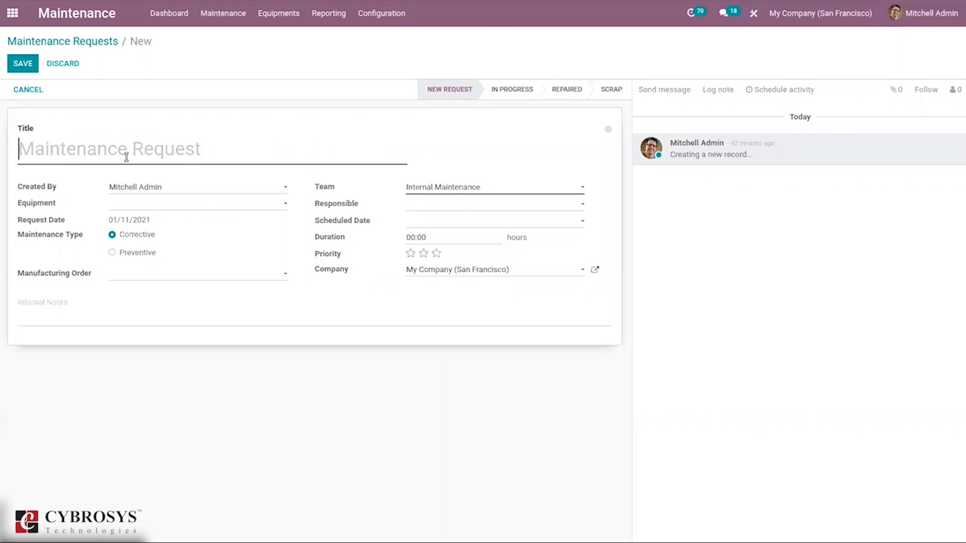
text(failure )
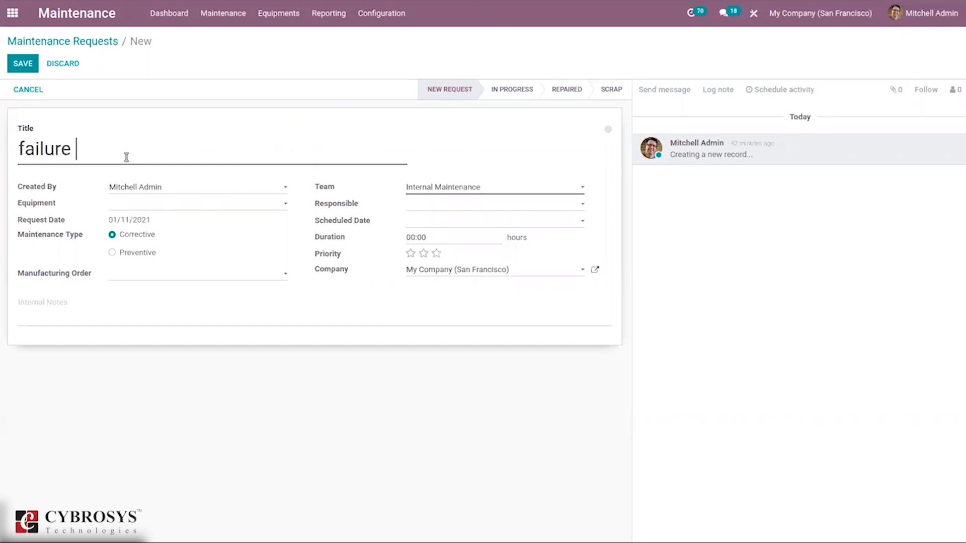
text(display)
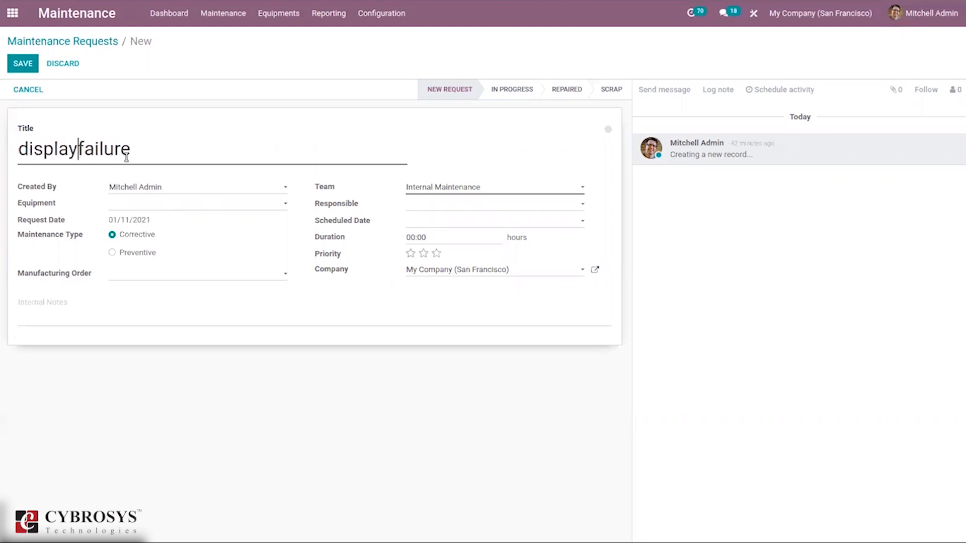
Step: Set the request's equipment to Samsung Monitor 15"/MT/127/18291018 and its priority to three stars, and save the request
click(156, 203)
click(176, 252)
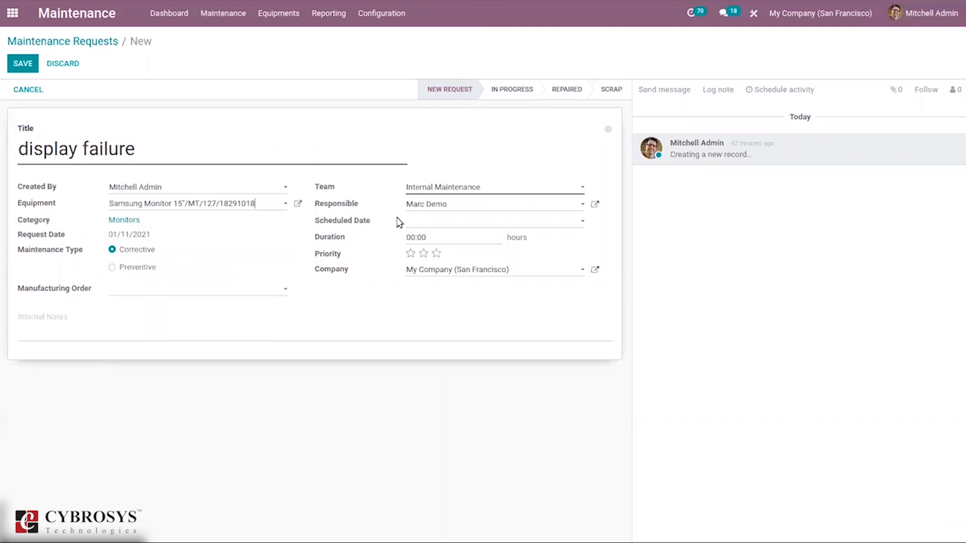
click(425, 253)
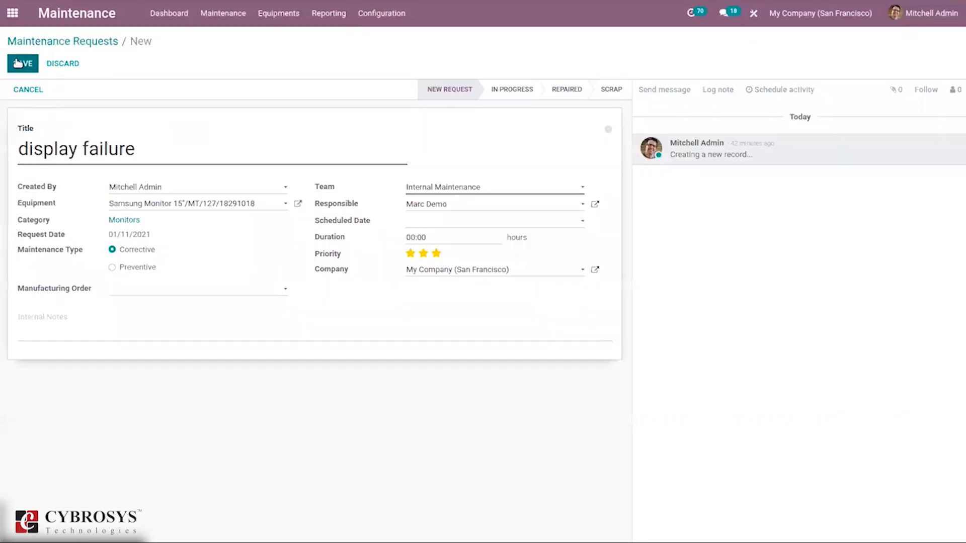
click(17, 60)
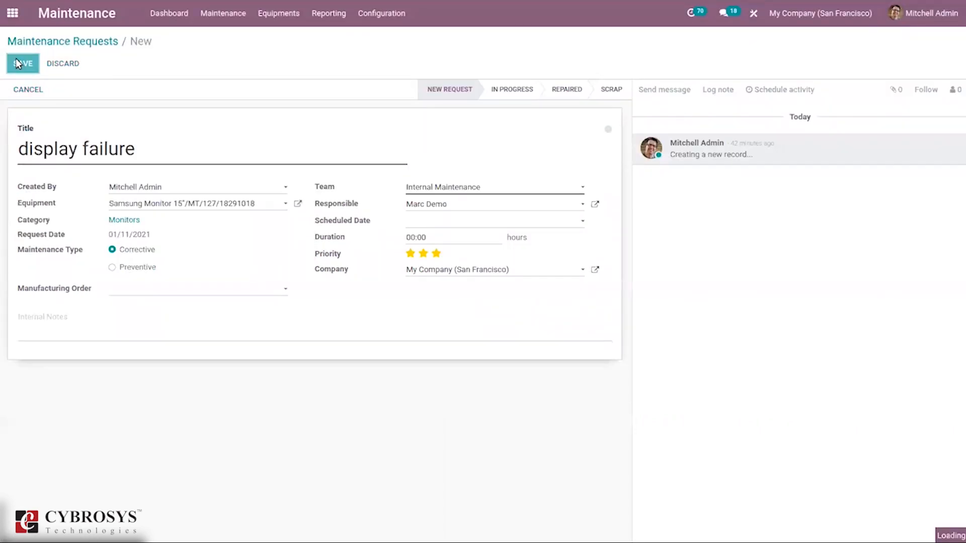
Step: Return to the maintenance requests overview and expand the Repaired stage
click(44, 41)
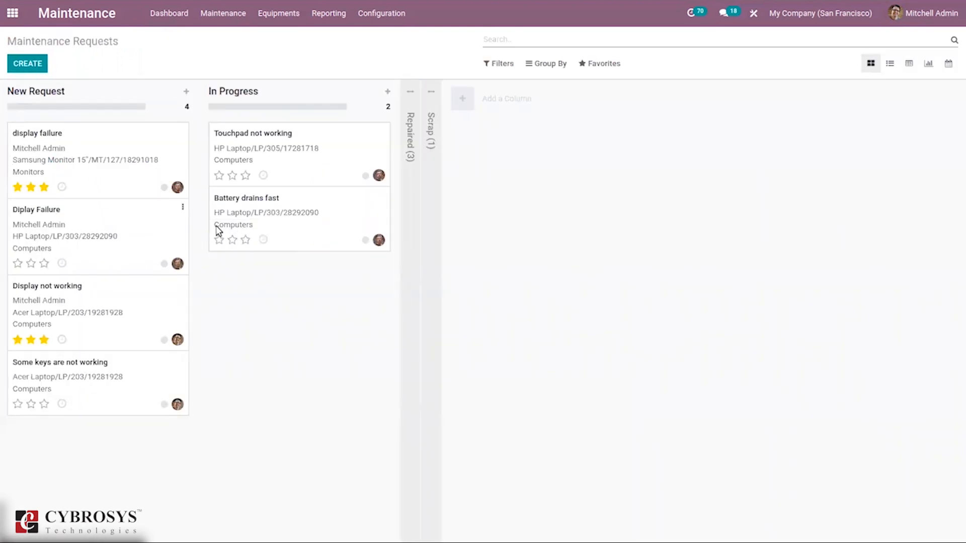
click(411, 118)
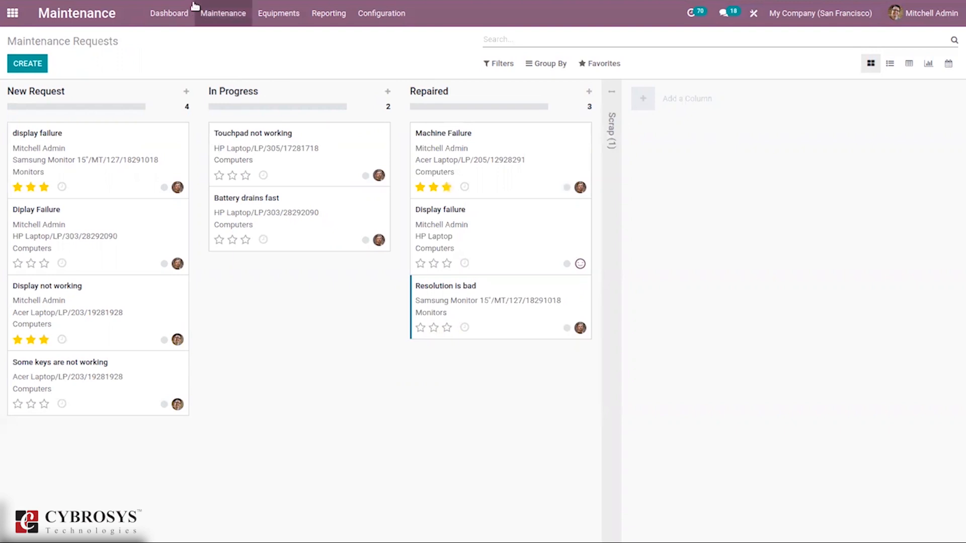
Step: Open the Maintenance dashboard to view the maintenance teams
click(223, 14)
click(174, 15)
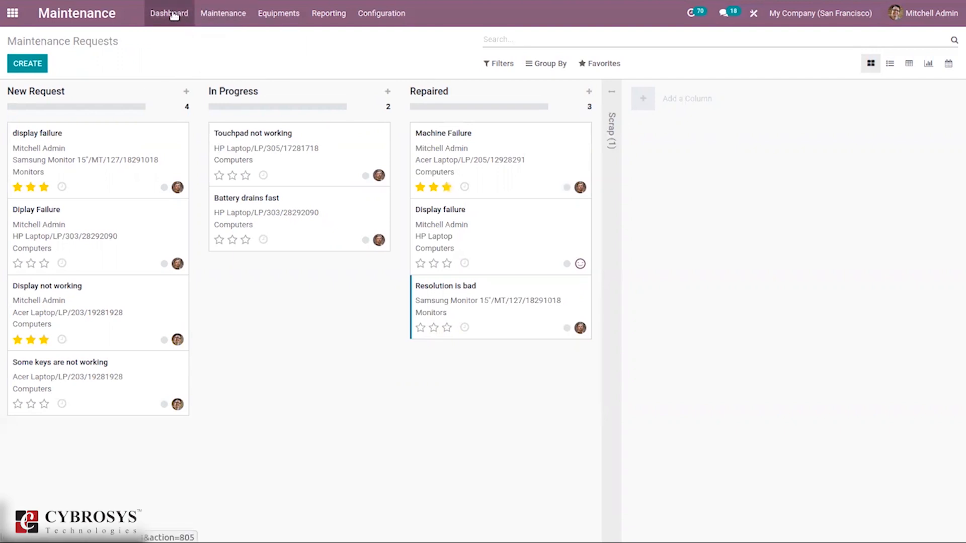
click(223, 15)
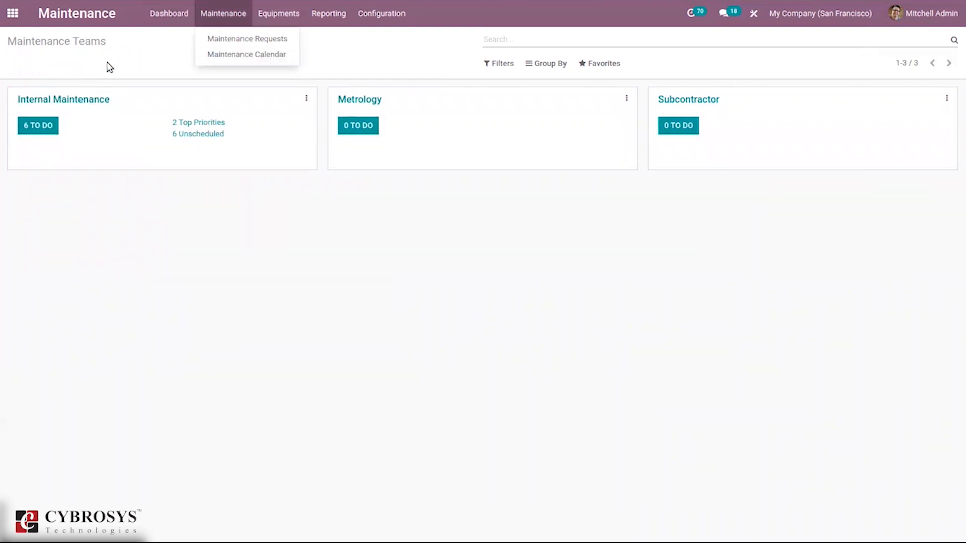
click(109, 67)
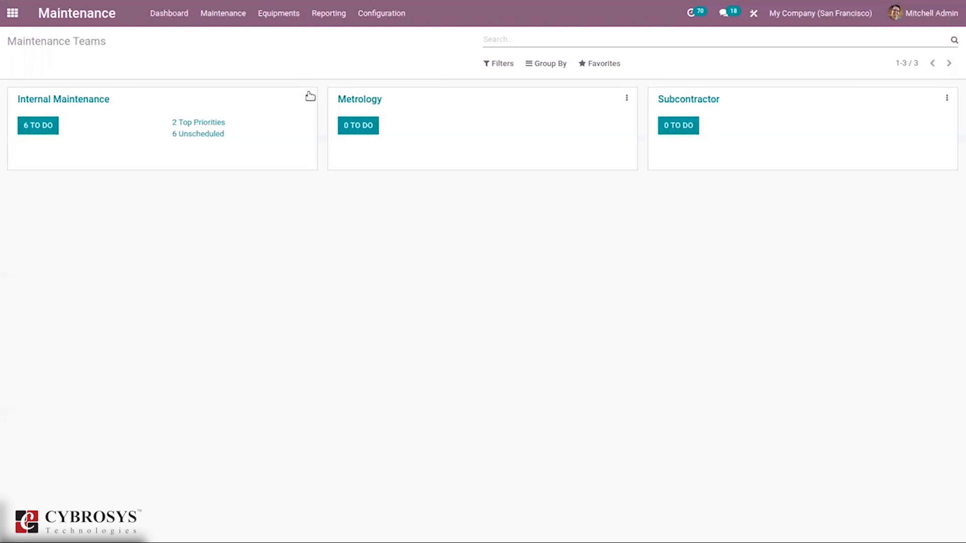
Step: View the Internal Maintenance team's configuration and its request and reporting options on the Maintenance Teams dashboard
click(306, 103)
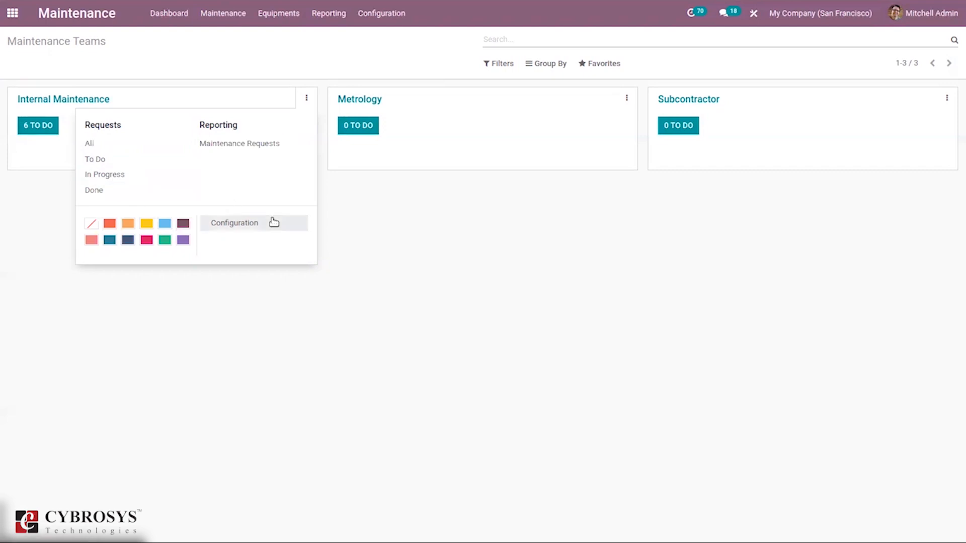
click(258, 222)
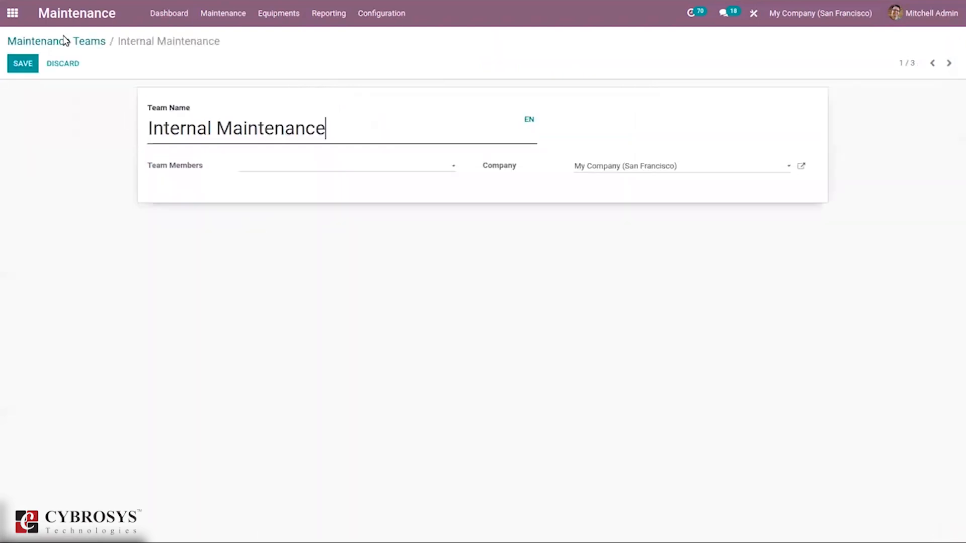
click(64, 41)
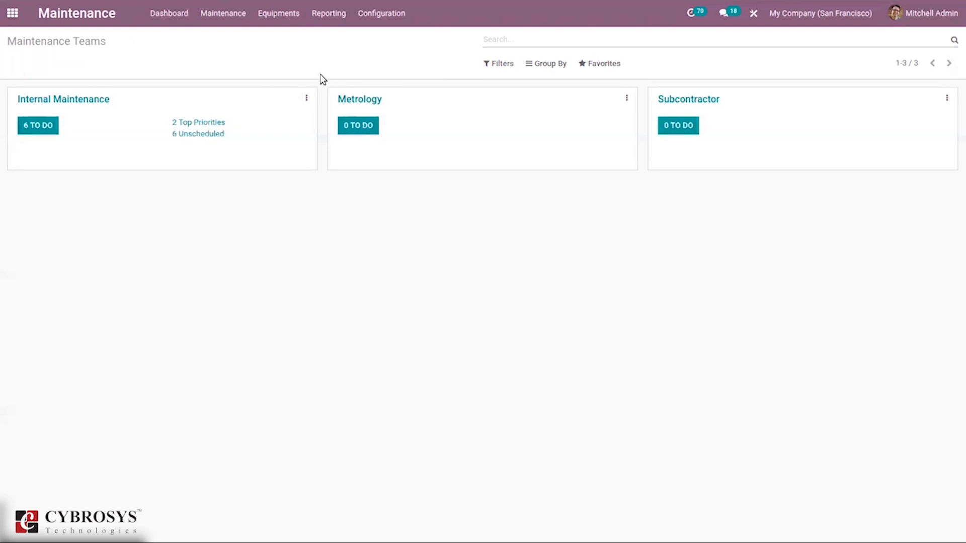
click(308, 98)
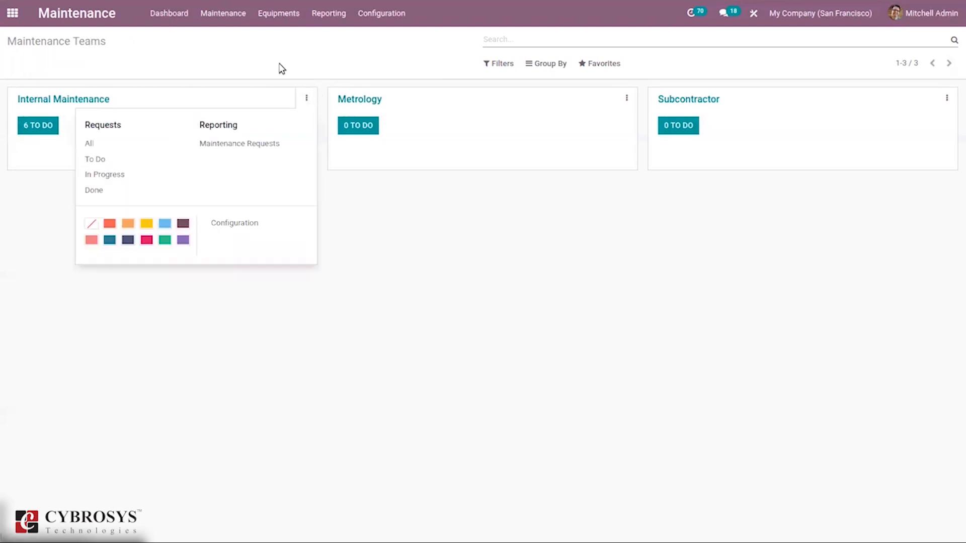
click(308, 98)
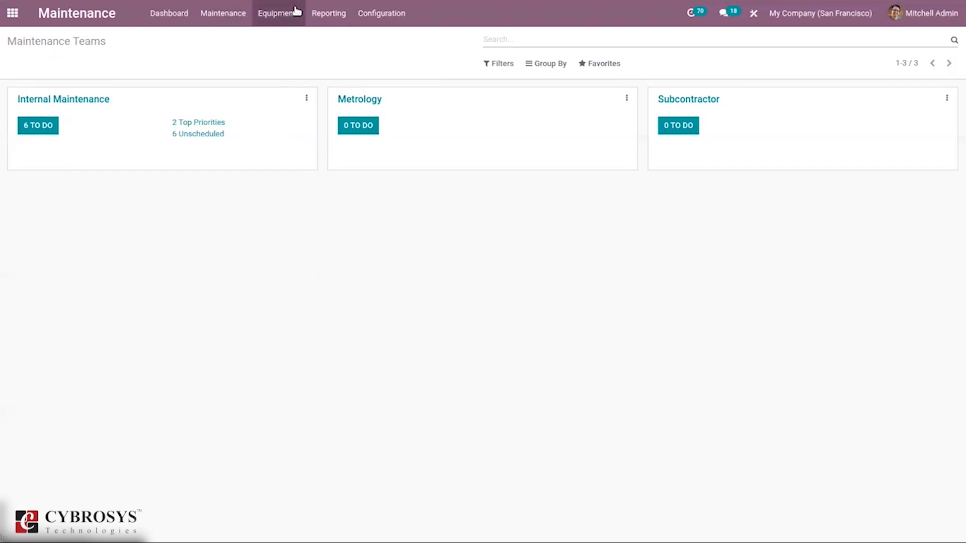
Step: View the Equipment Categories list and open the Machines & Tools equipment overview
click(387, 13)
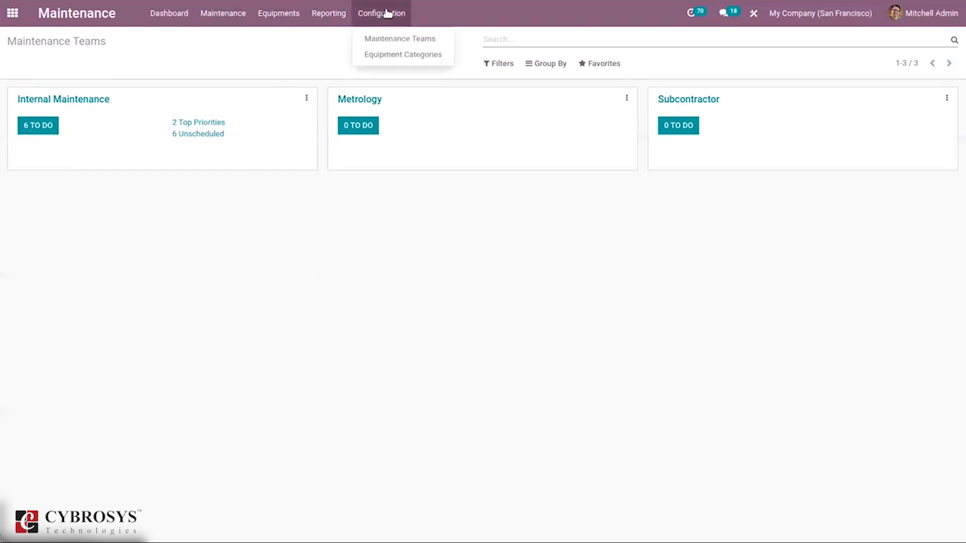
click(401, 55)
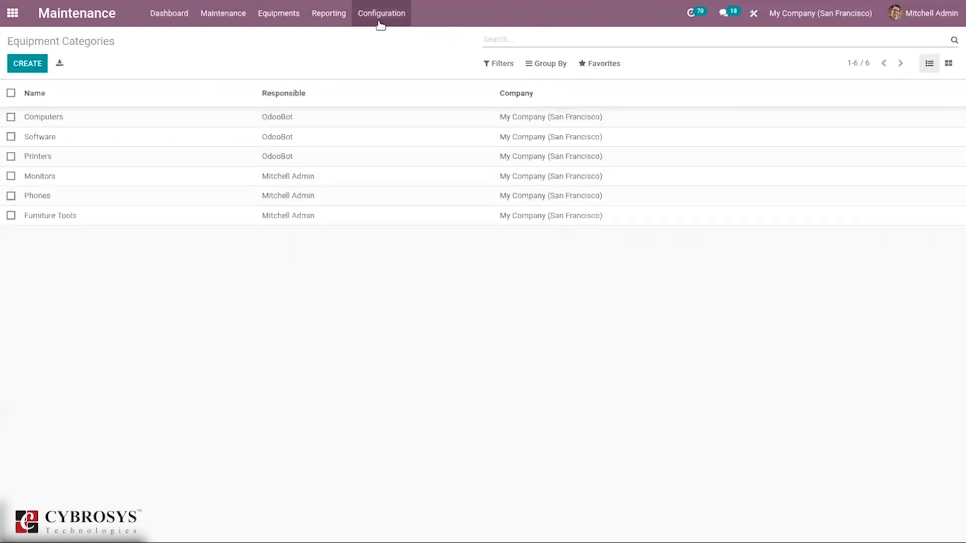
click(279, 23)
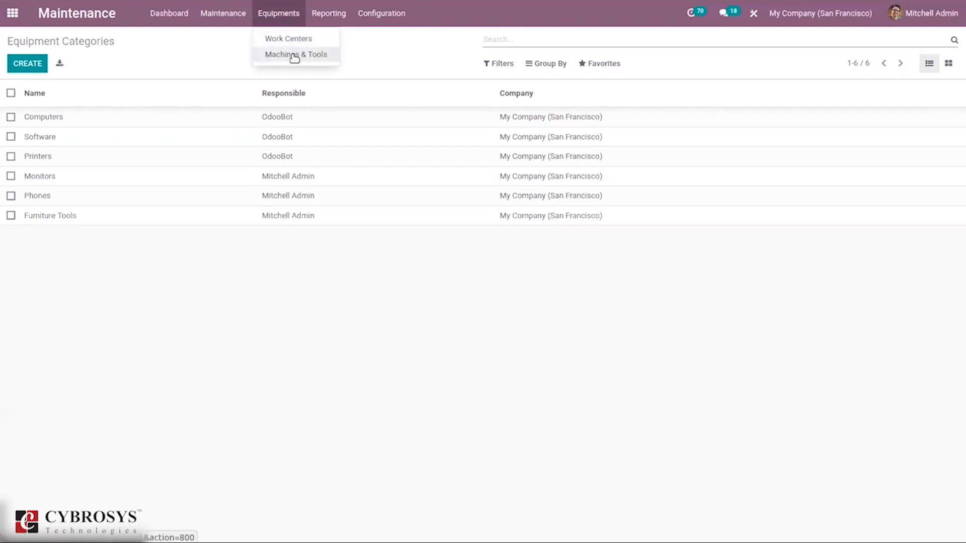
click(294, 56)
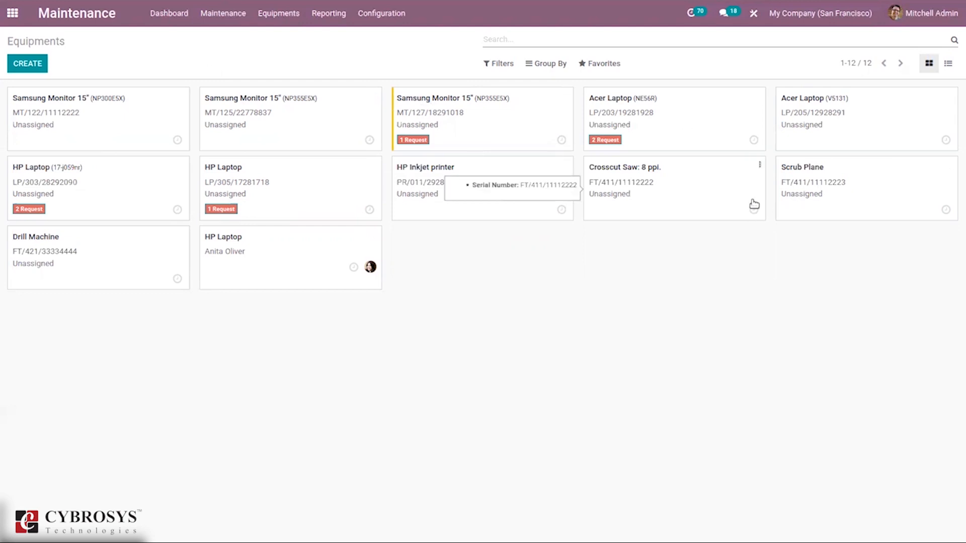
Step: Check the card options of the Crosscut Saw: 8 ppi. equipment and open its record for editing
click(758, 166)
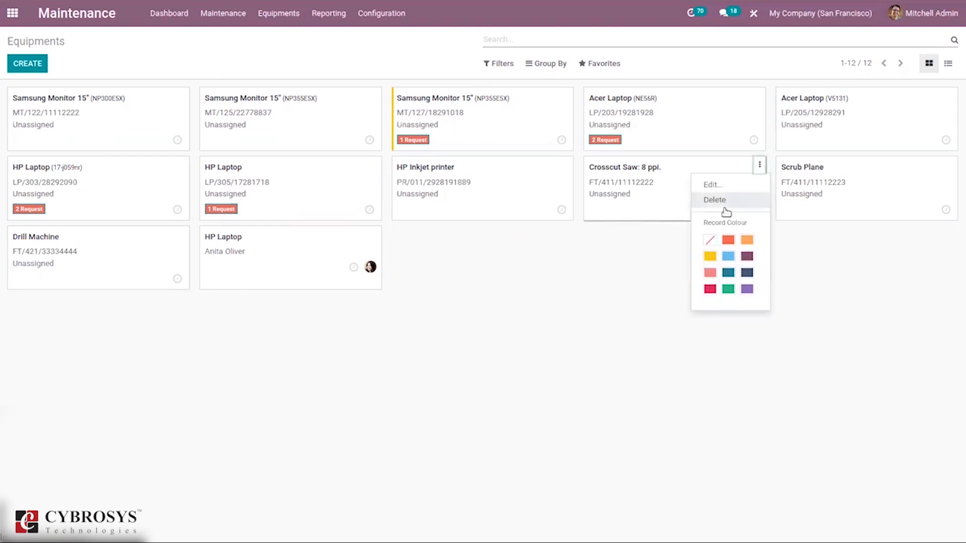
click(747, 256)
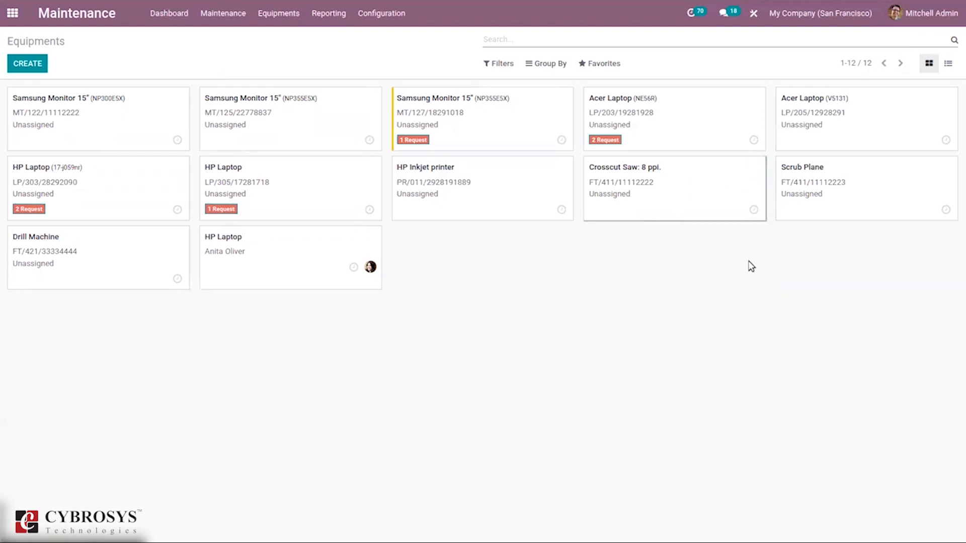
click(760, 165)
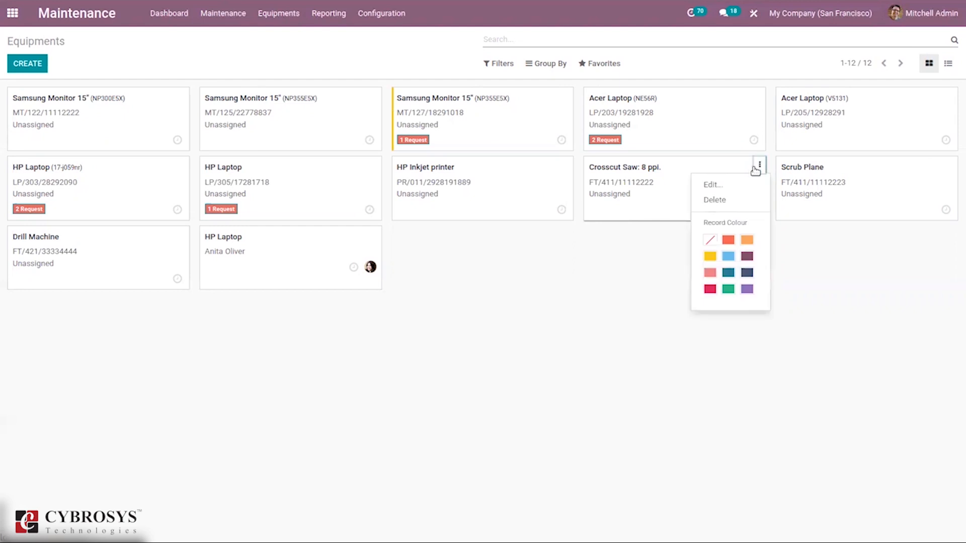
click(748, 186)
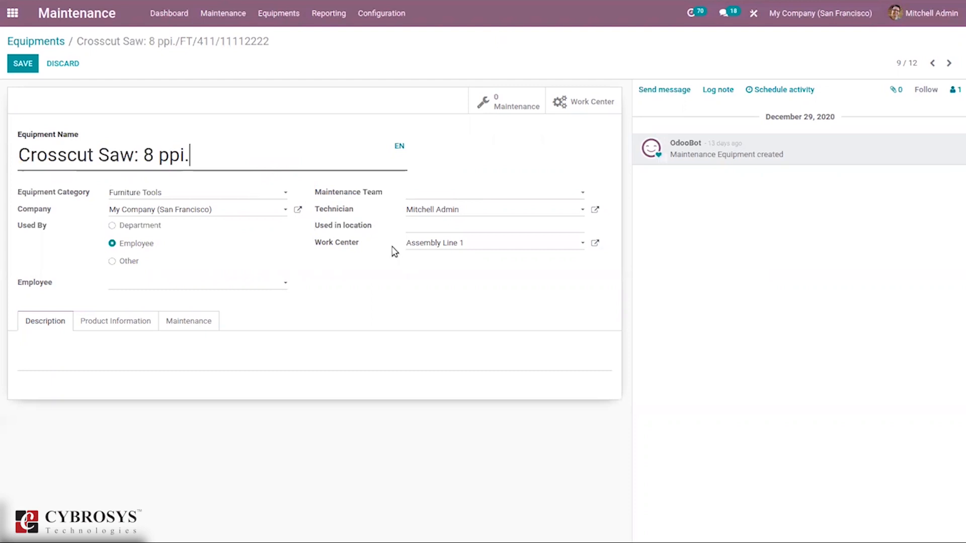
Step: Review the saw's product information, maintenance and description details, and return to the equipment overview
click(122, 318)
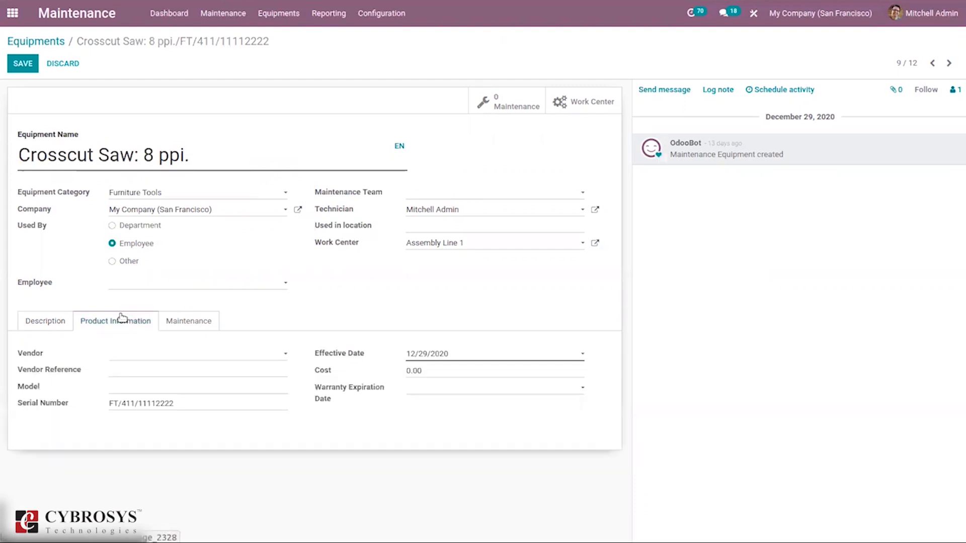
click(207, 326)
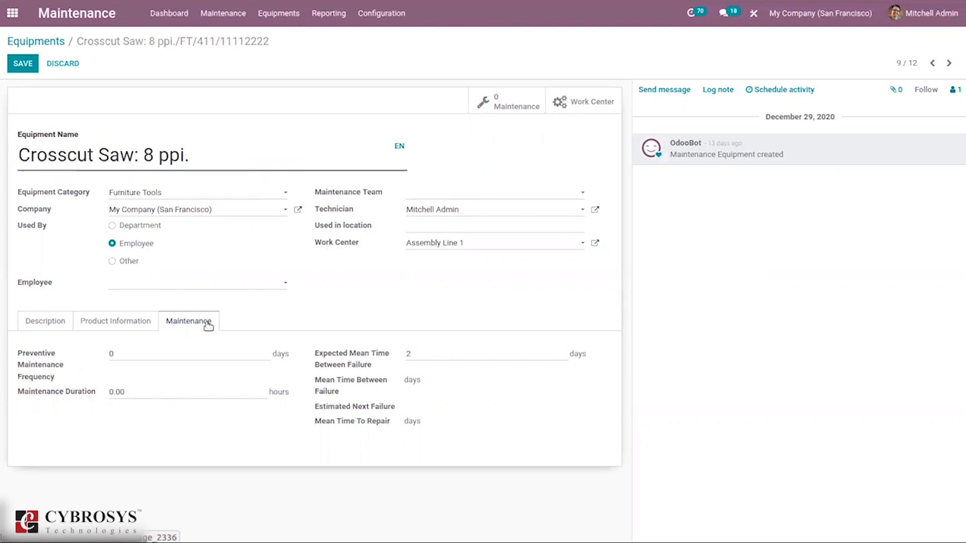
click(42, 321)
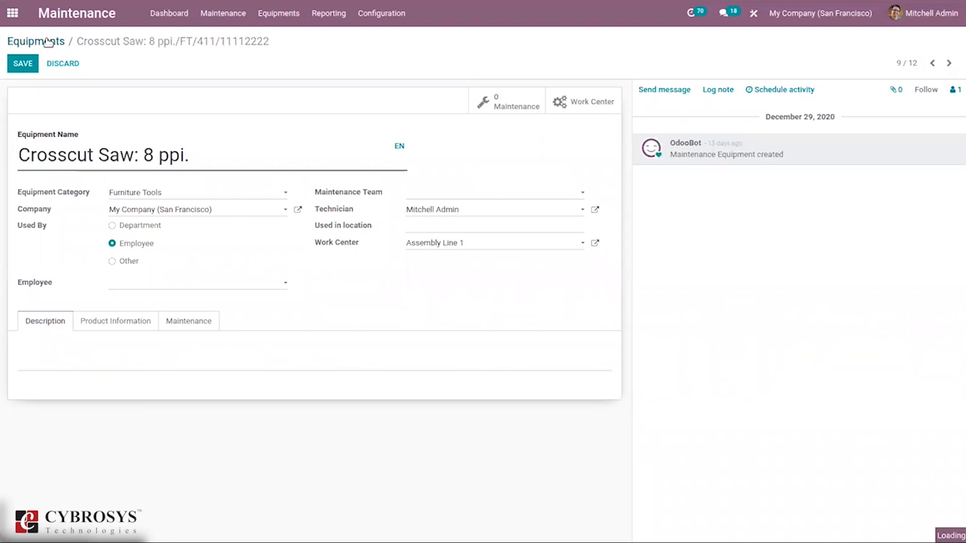
click(48, 41)
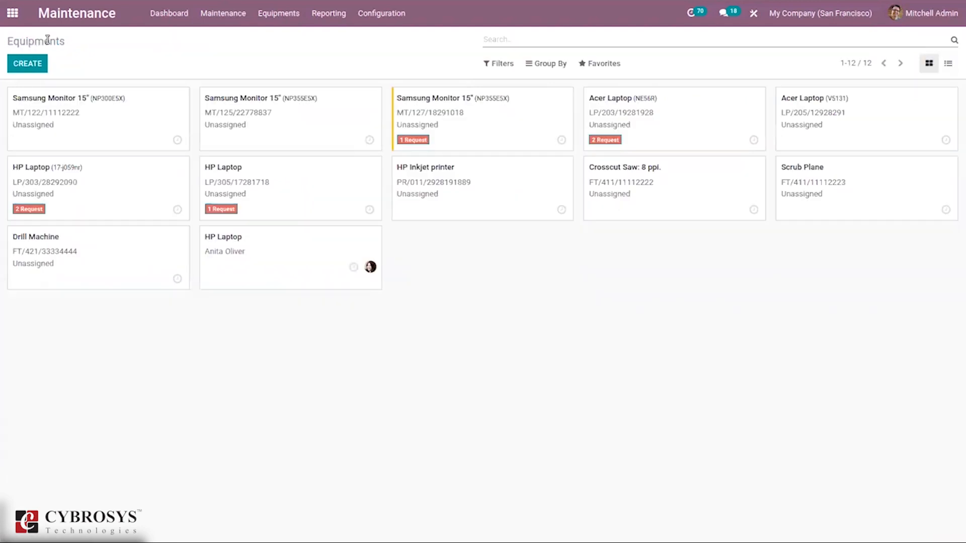
Step: Open the Assembly Line 1 work center in edit mode, review its assigned equipment, and return to the work centers list
click(286, 16)
click(282, 38)
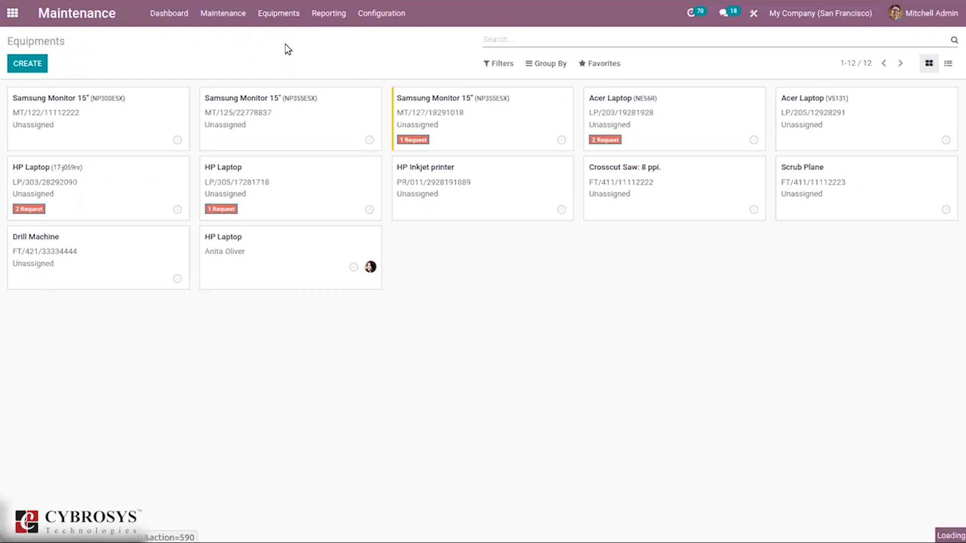
click(126, 124)
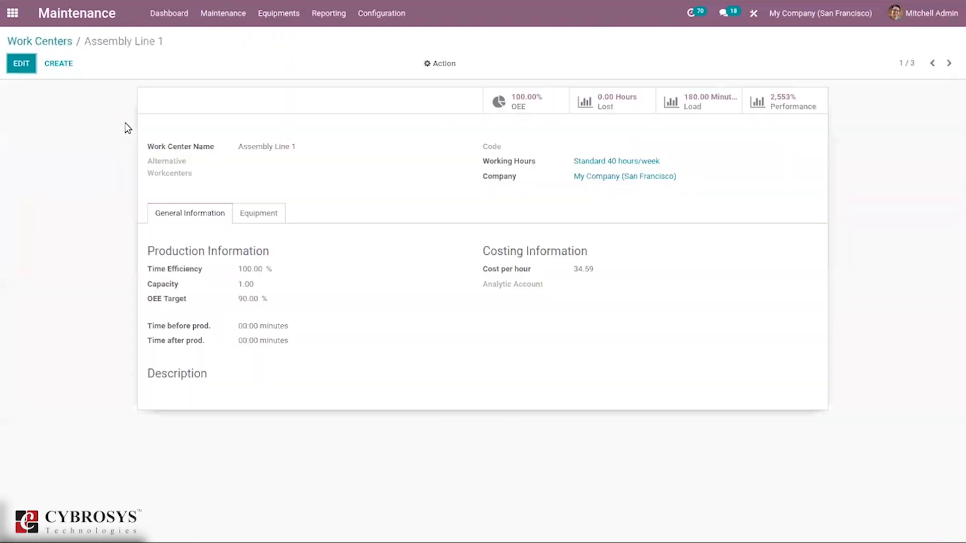
click(14, 62)
click(243, 220)
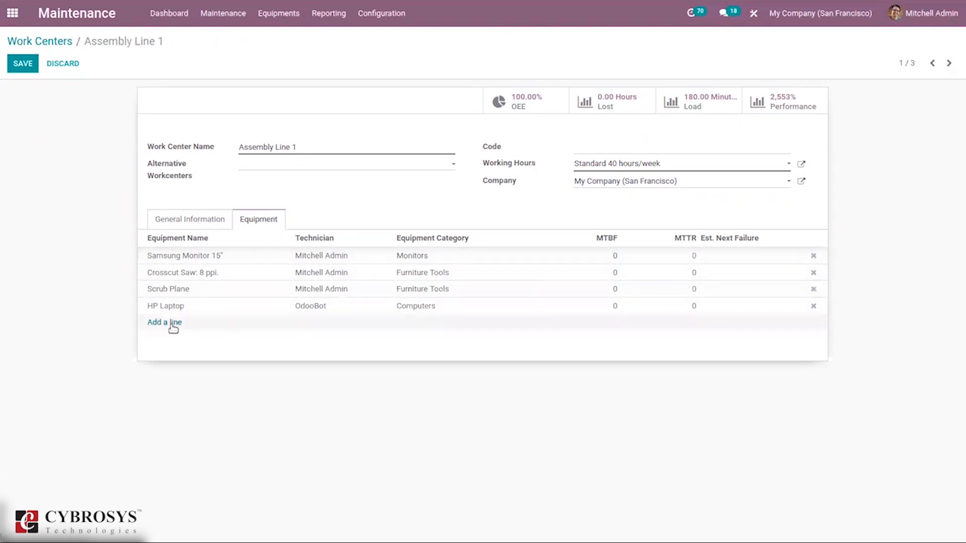
click(47, 43)
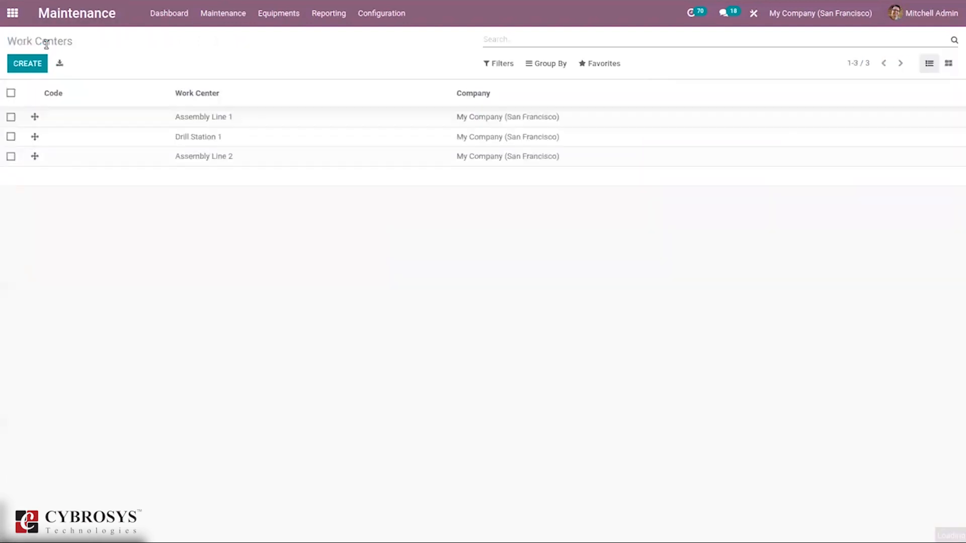
Step: Open the Maintenance Calendar to view the maintenance requests planned for the week
click(279, 11)
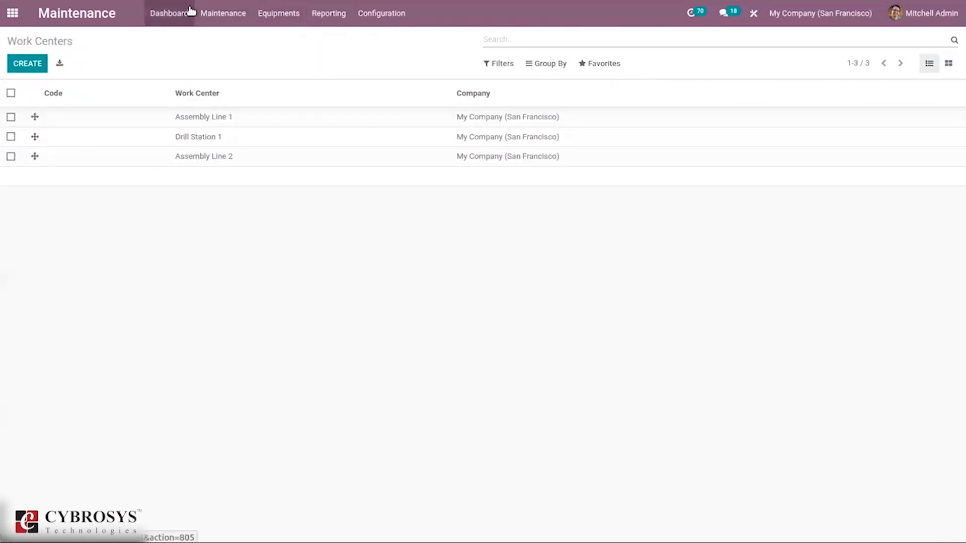
click(397, 14)
mouse_move(223, 8)
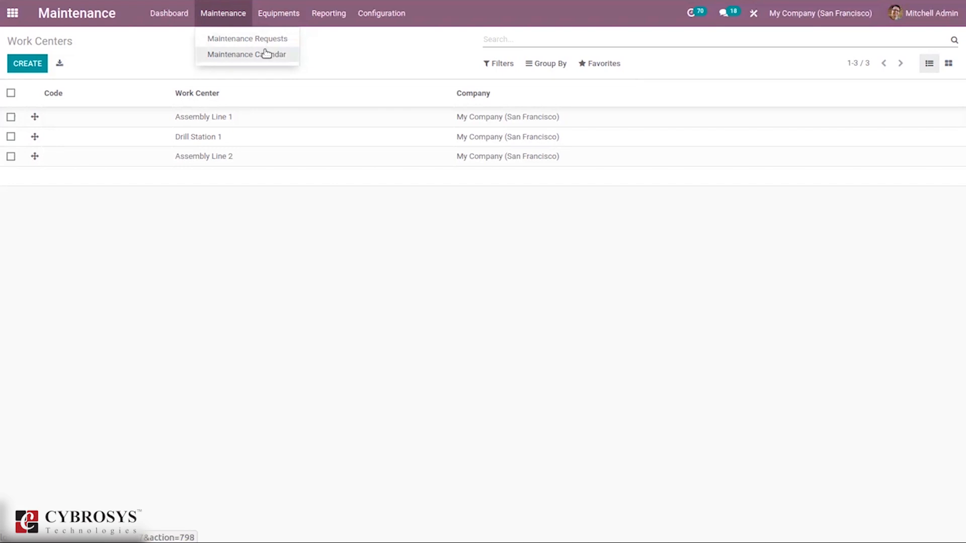
click(239, 56)
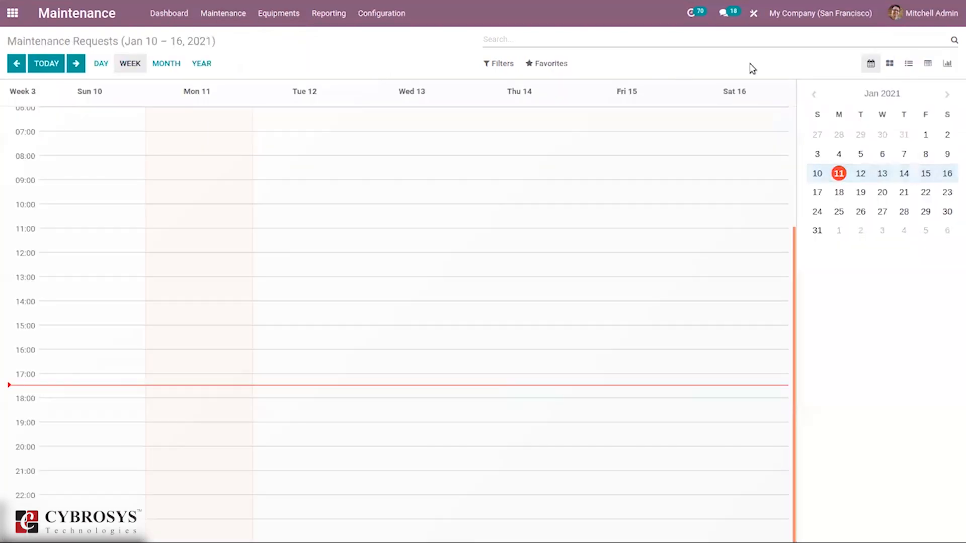
click(810, 95)
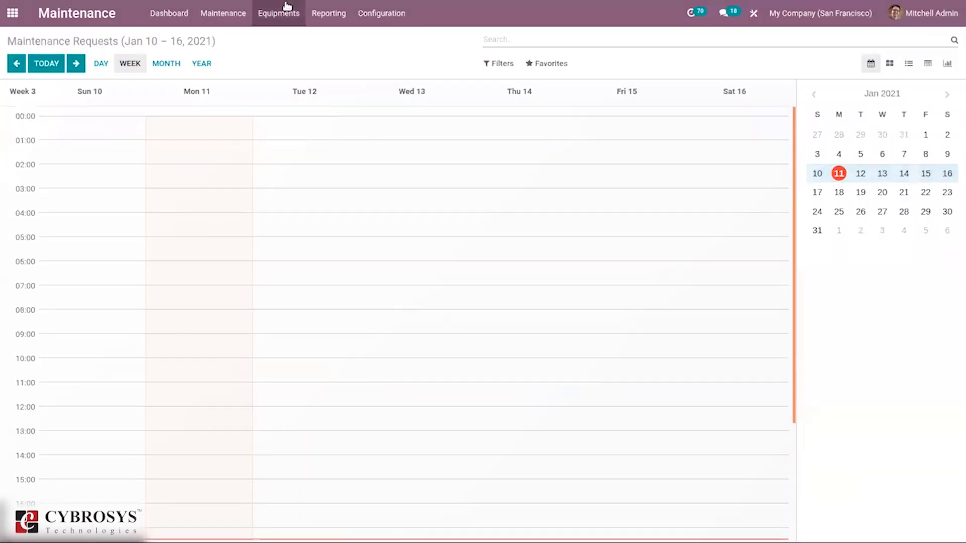
Step: Switch to the Manufacturing app by searching the apps for "ma", and open the manufacturing orders list
click(15, 11)
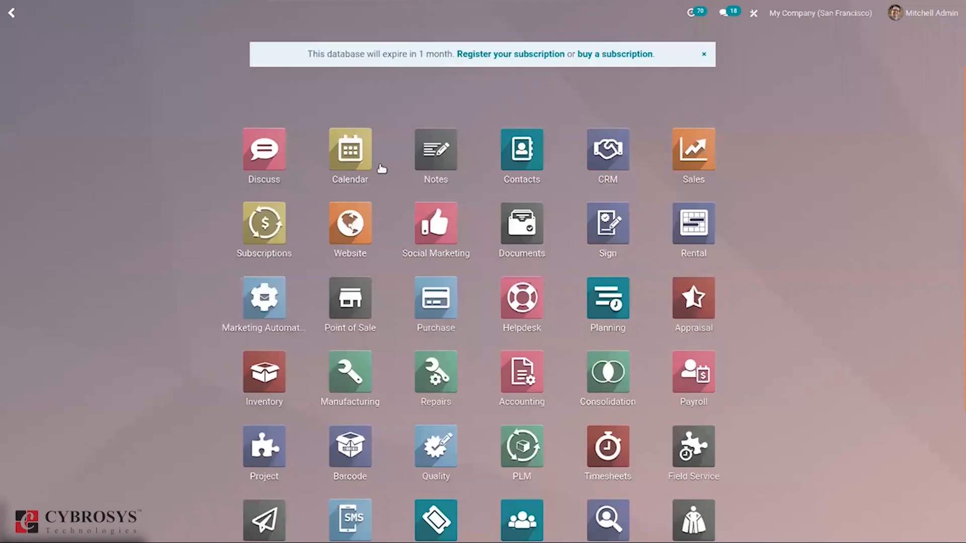
text(ma)
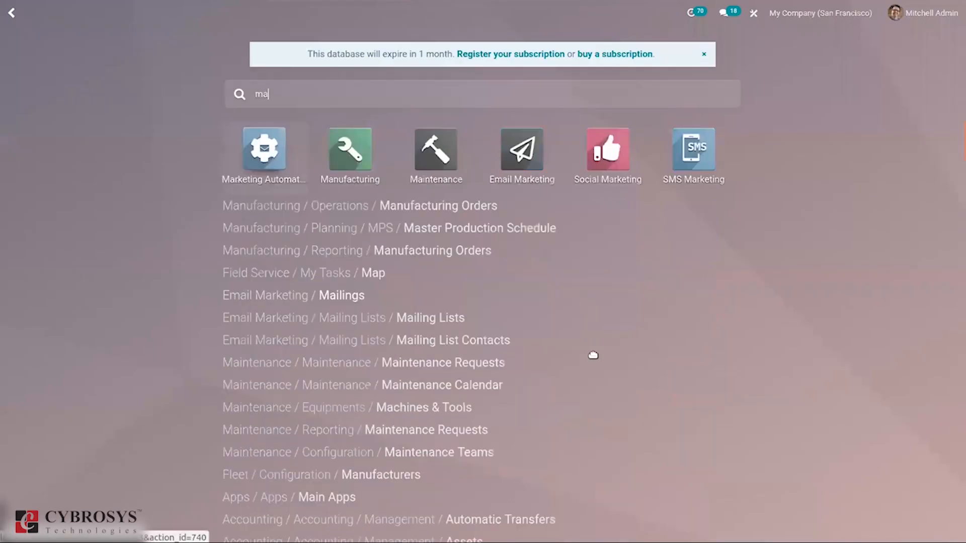
click(351, 154)
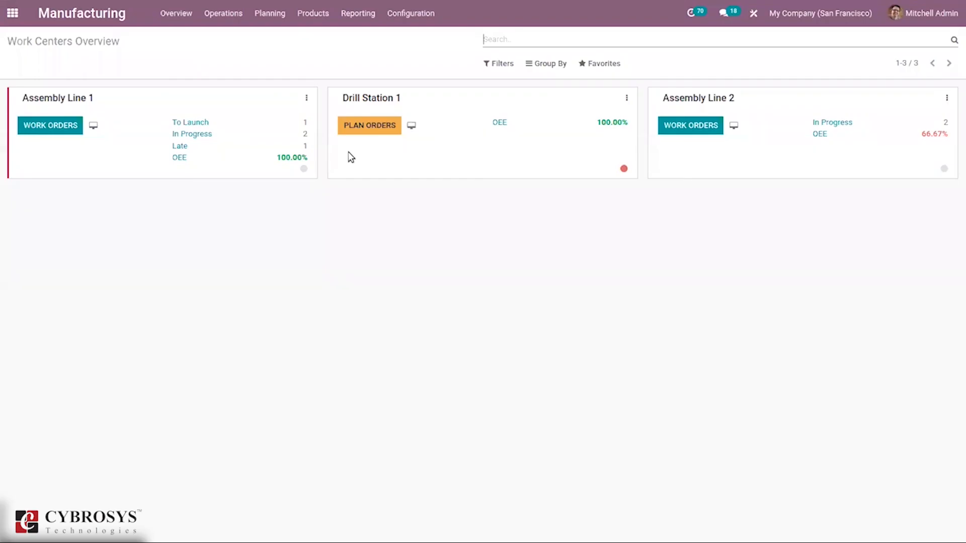
click(224, 13)
click(249, 40)
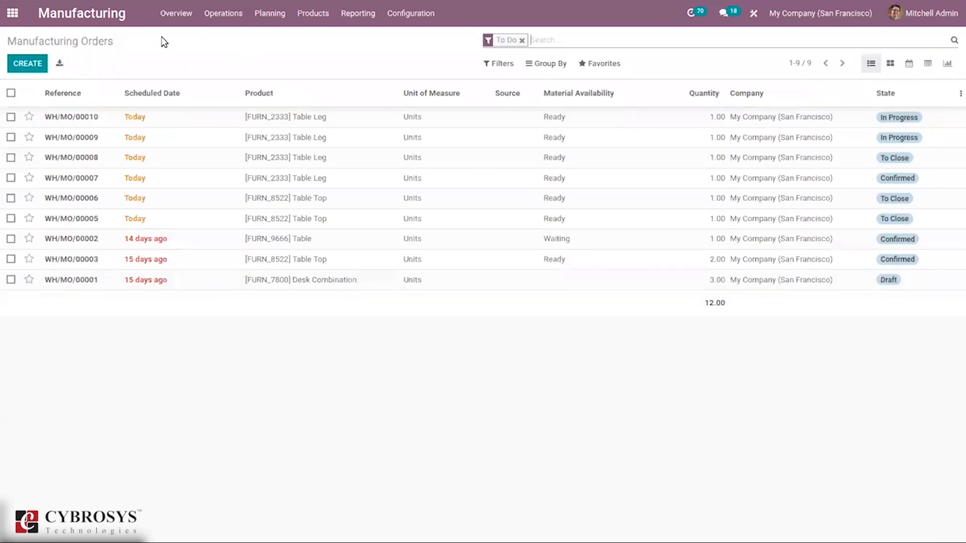
Step: Create a manufacturing order for the product [FURN_8522] Table Top and confirm it
click(21, 61)
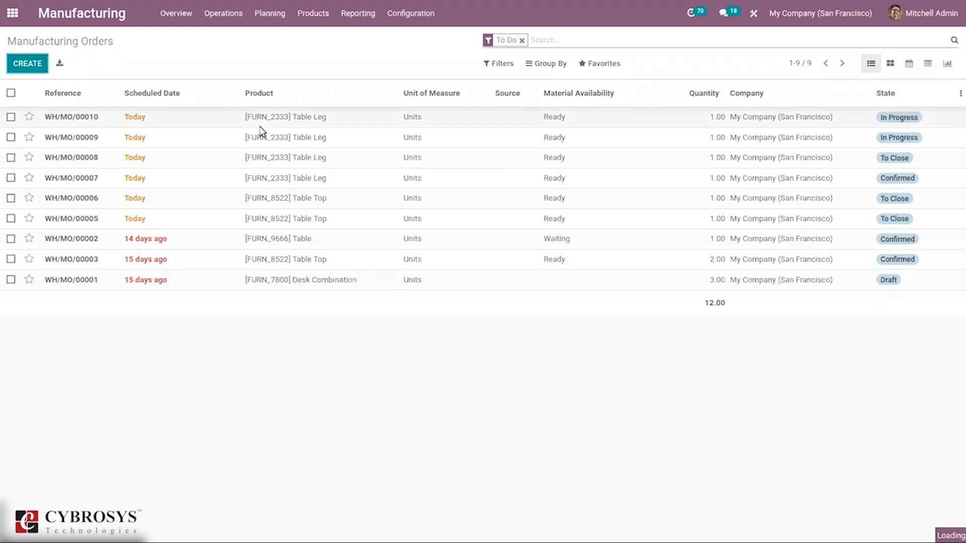
click(151, 173)
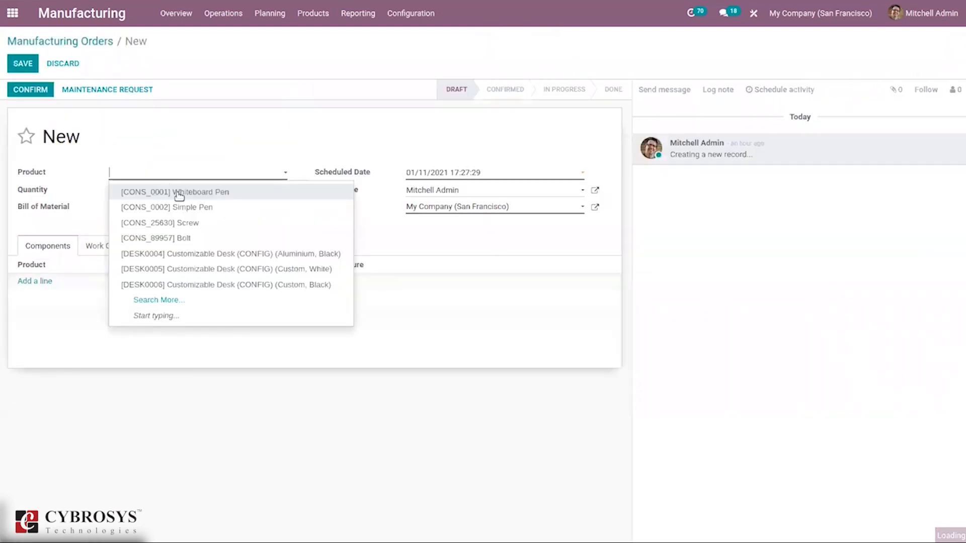
text(t)
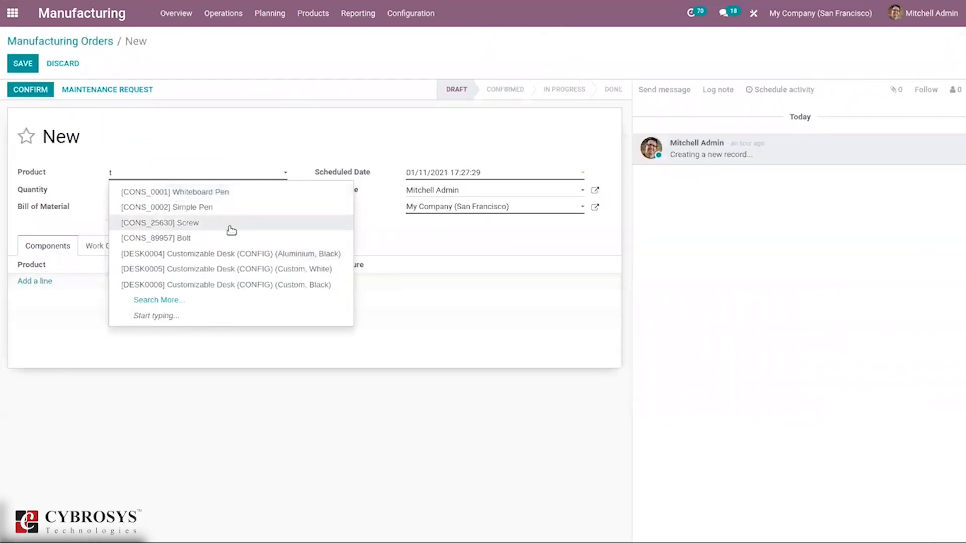
text(able Top)
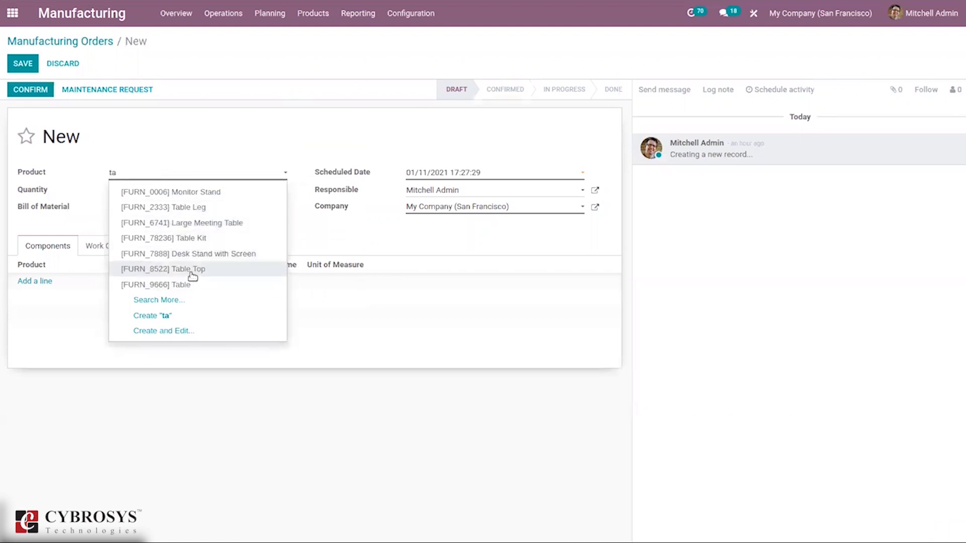
click(190, 271)
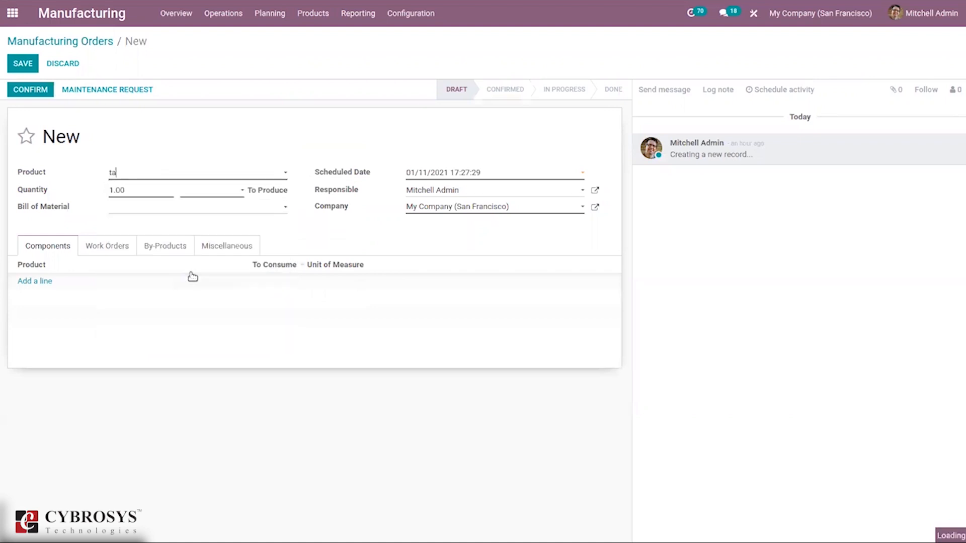
click(13, 89)
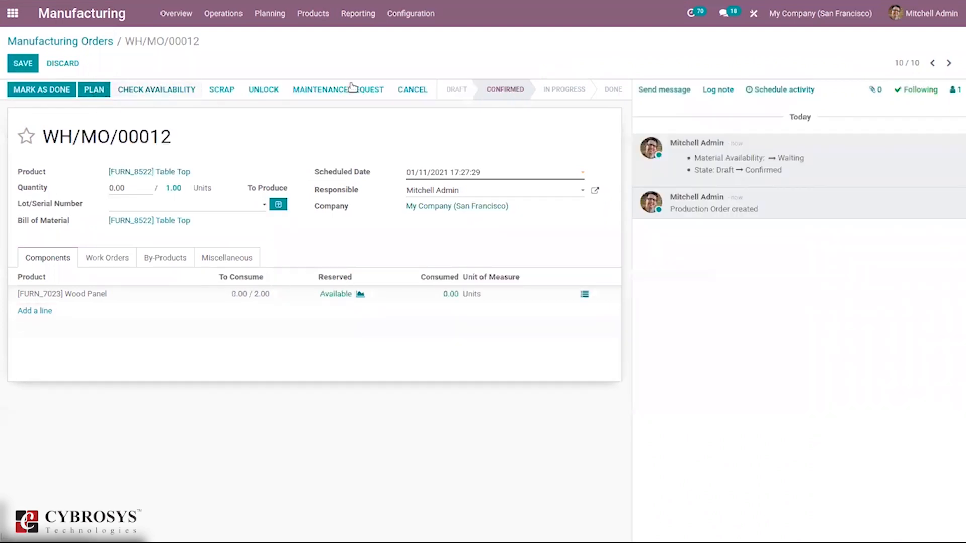
Step: Open a new maintenance request form from the confirmed manufacturing order, review its fields, and return to the order without saving
click(352, 89)
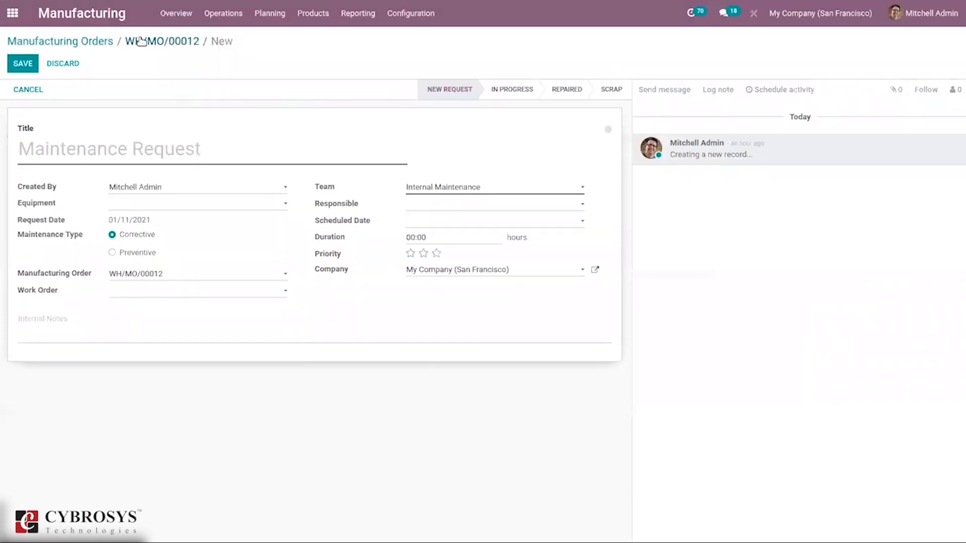
click(153, 40)
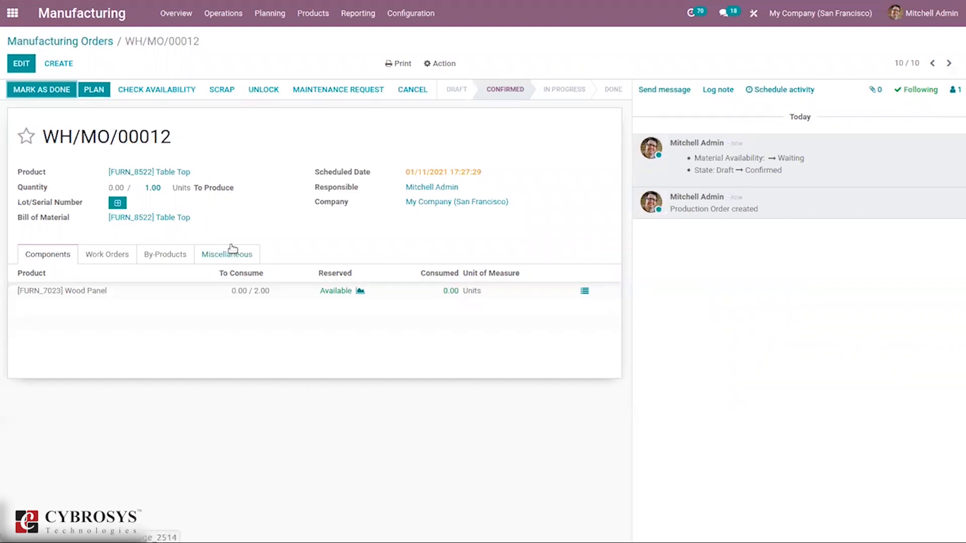
Step: Open the tablet view of the order's Manual Assembly work order, view its maintenance request form, and return to the order without saving the request
click(114, 255)
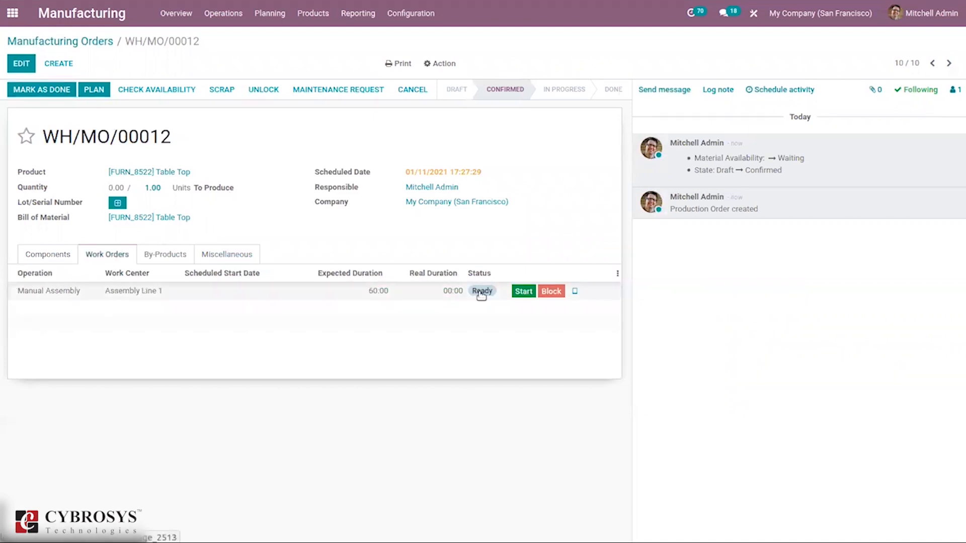
click(573, 292)
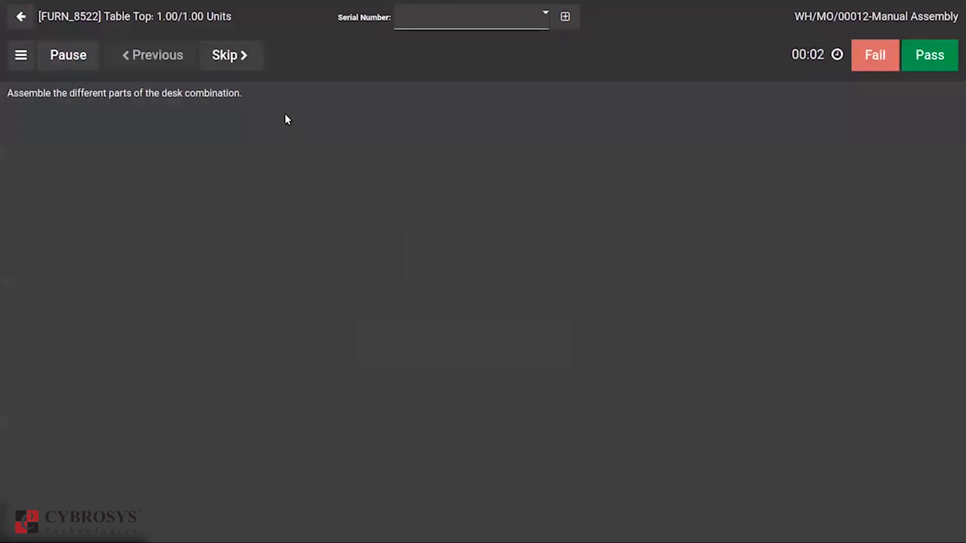
click(20, 54)
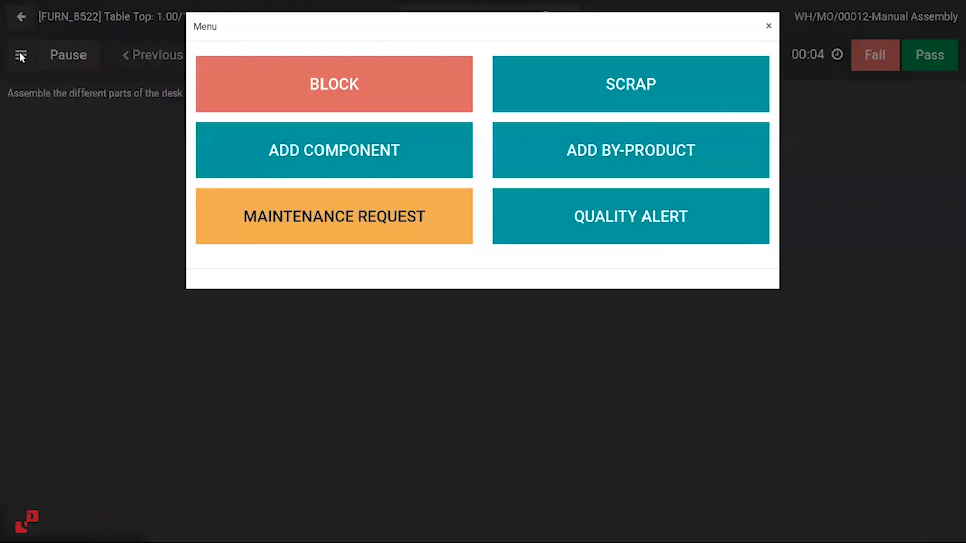
click(333, 224)
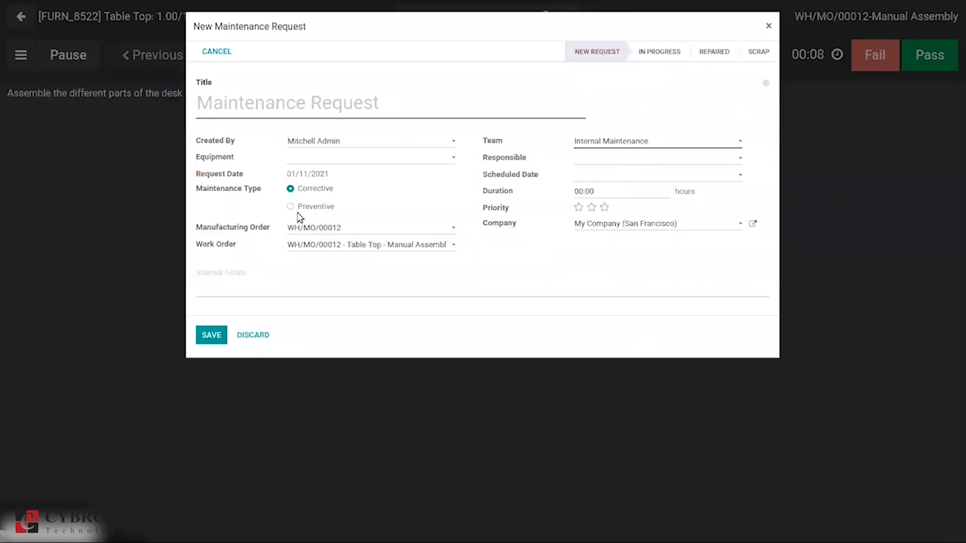
click(769, 23)
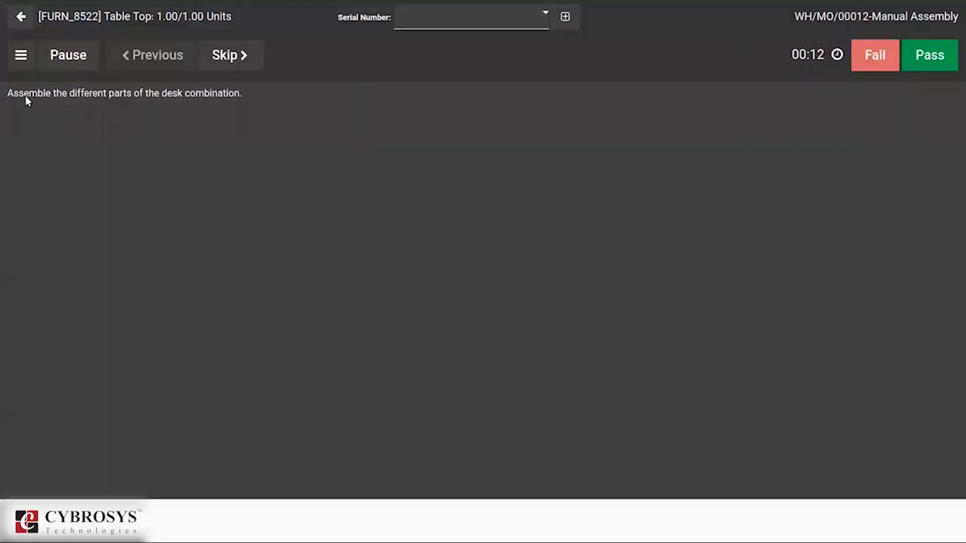
click(20, 19)
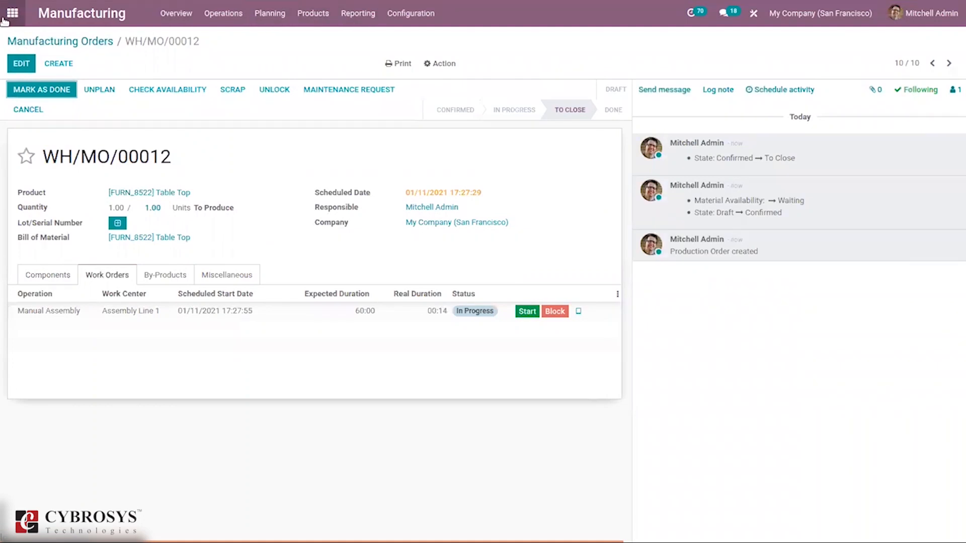
Step: Switch to the Maintenance app by searching the apps for "ma", and open the Maintenance Requests report
click(14, 10)
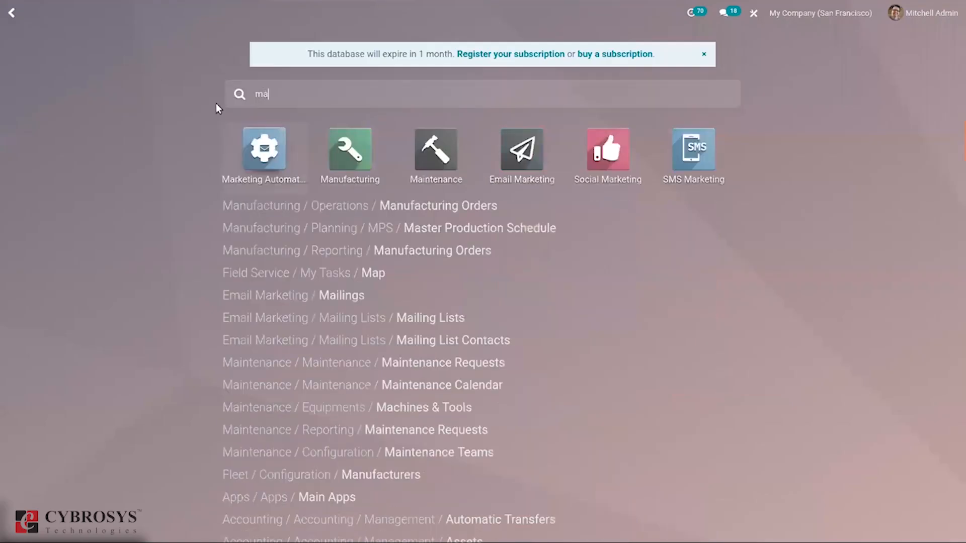
click(405, 151)
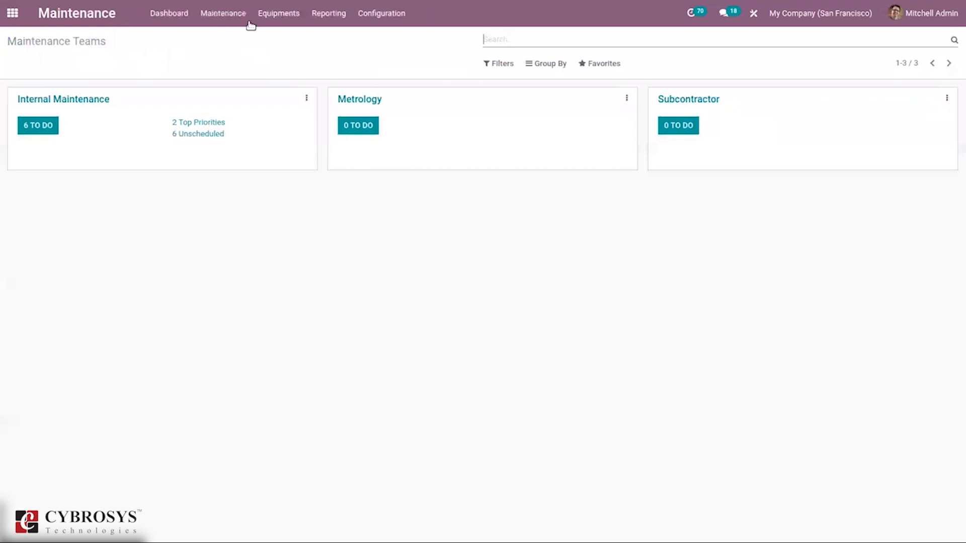
click(330, 15)
click(356, 40)
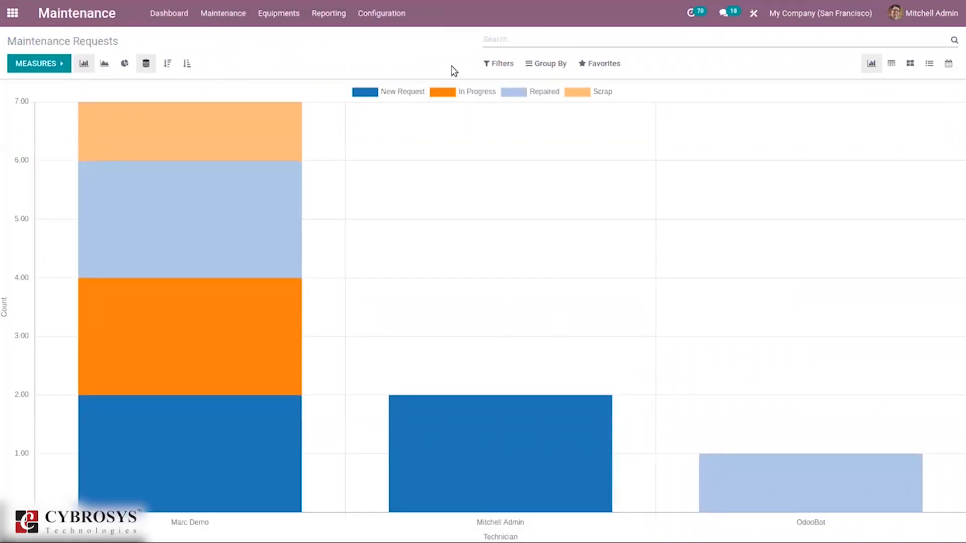
click(213, 15)
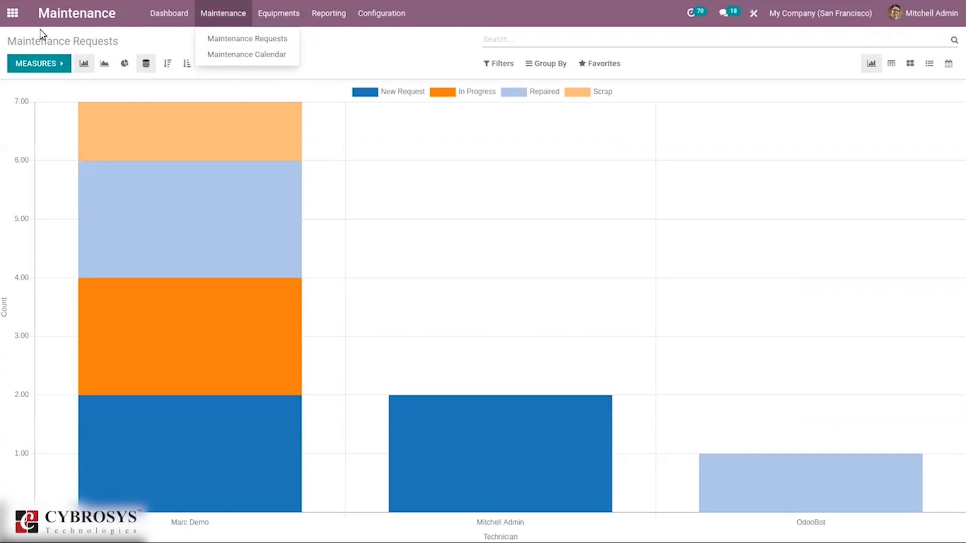
click(217, 59)
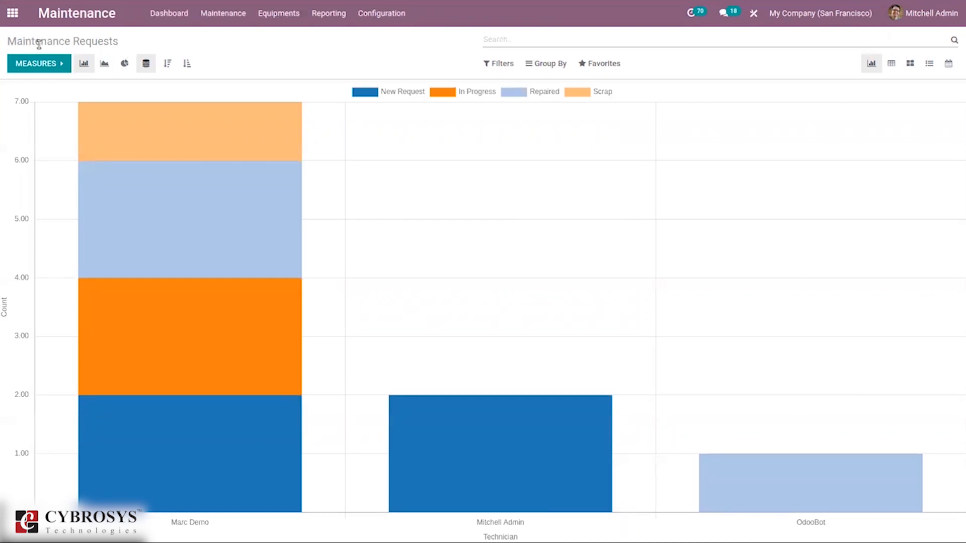
mouse_move(81, 6)
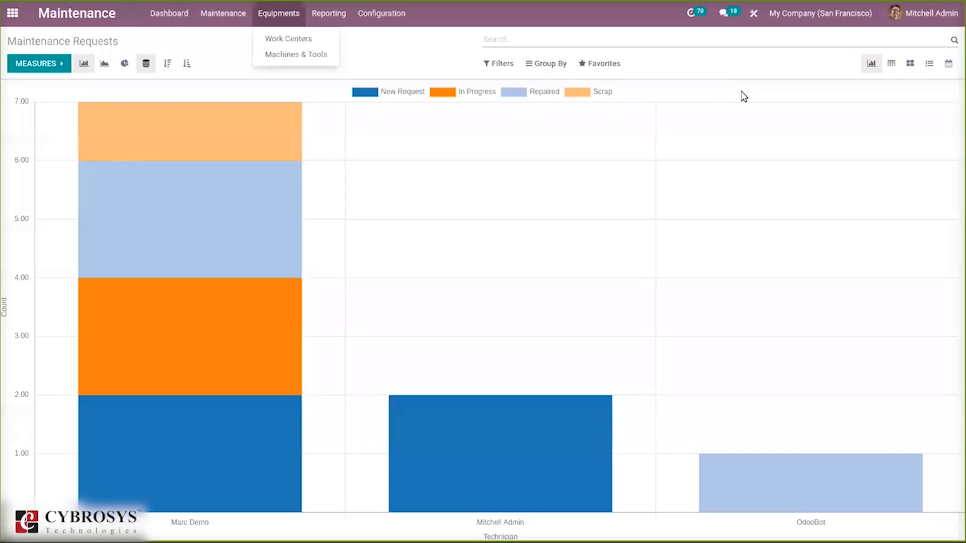
Step: Switch to the PLM app by searching the apps for "pl"
click(18, 12)
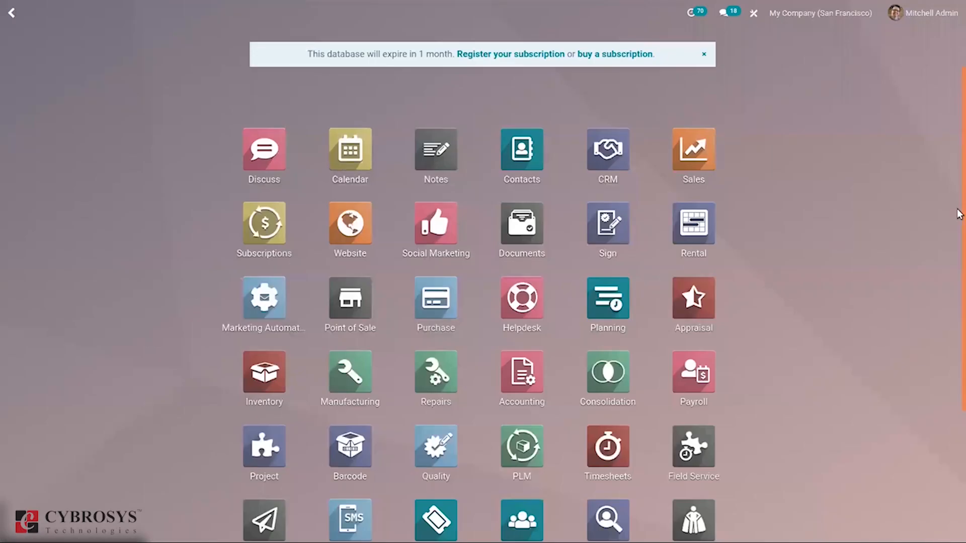
scroll(958, 371, down, 3)
text(pl)
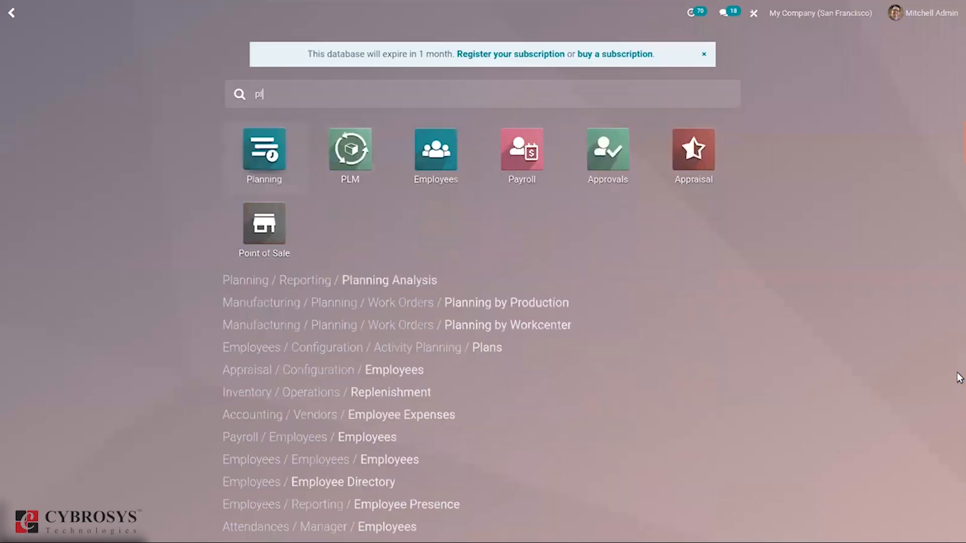
click(354, 152)
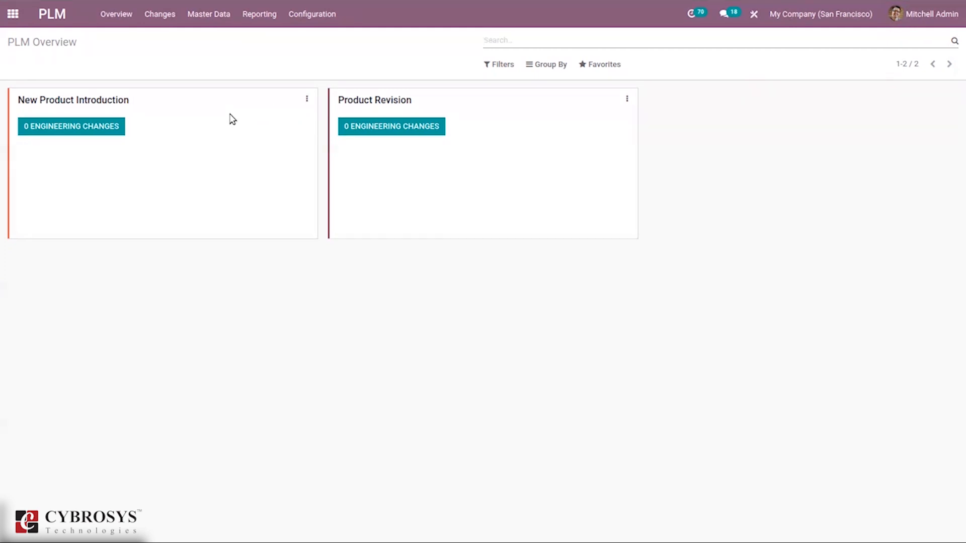
Step: View the ECO Stages list and the ECO Tags page in the PLM configuration
click(310, 18)
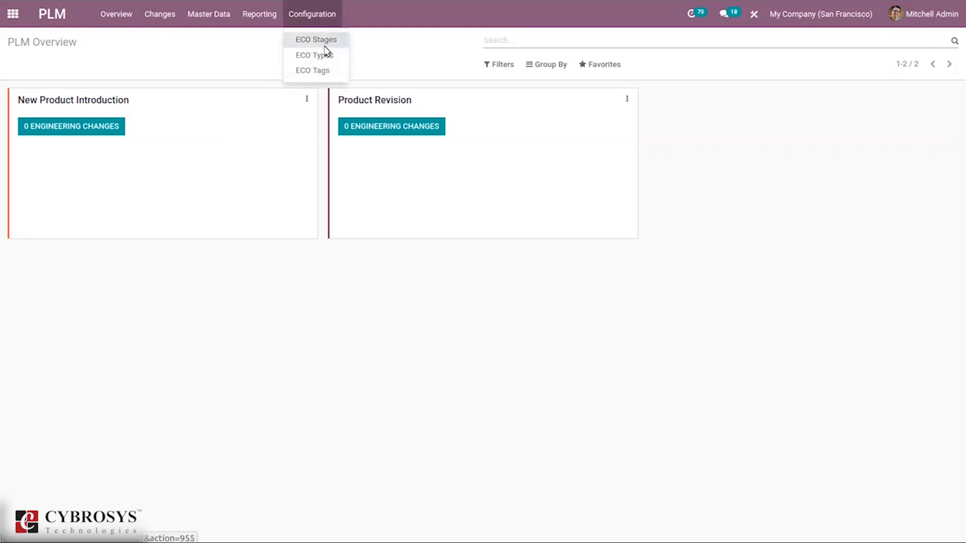
click(324, 42)
click(300, 17)
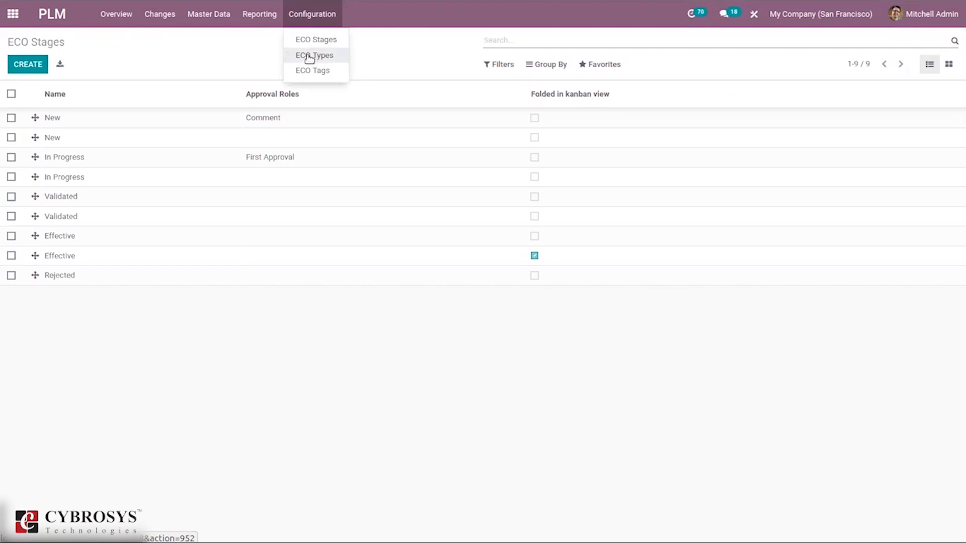
click(315, 70)
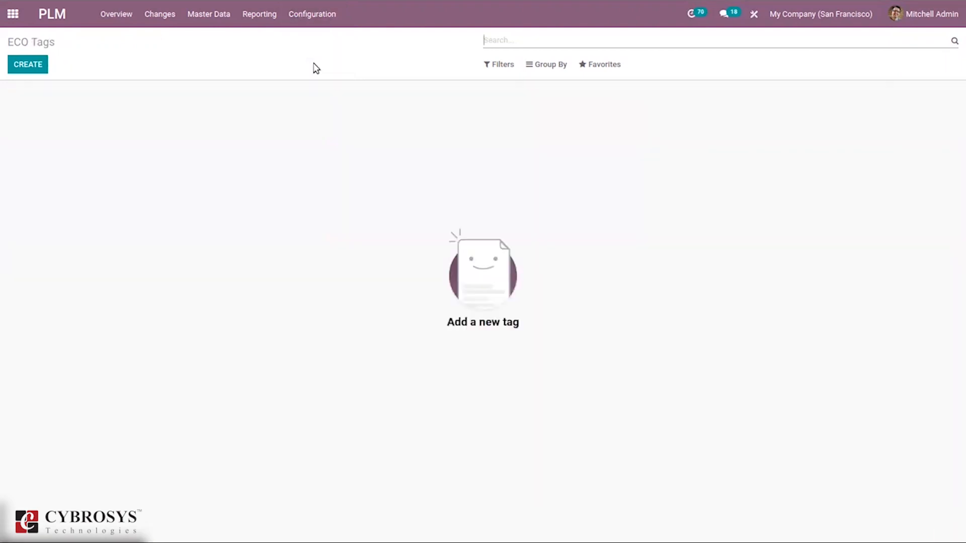
click(303, 6)
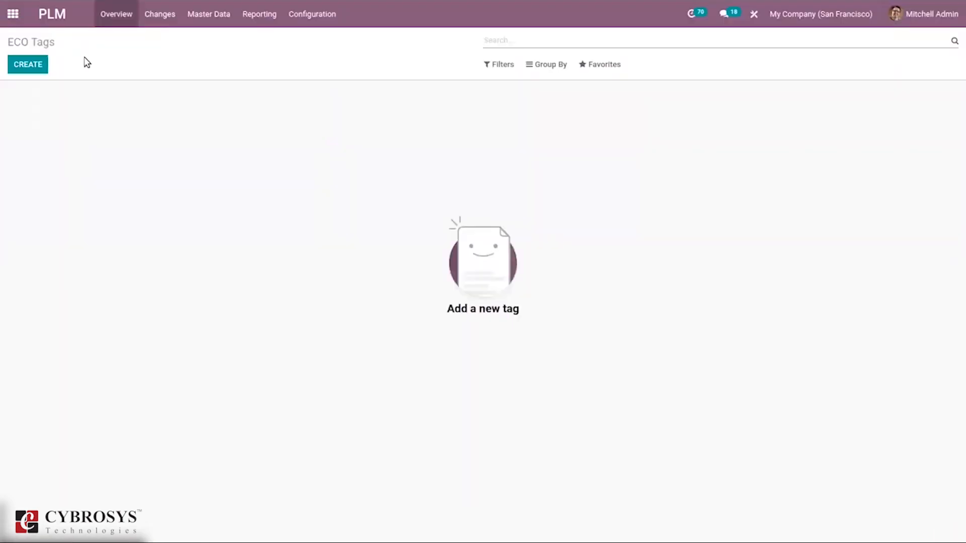
Step: Open the Engineering Change Orders board and look over the available master data options
click(168, 15)
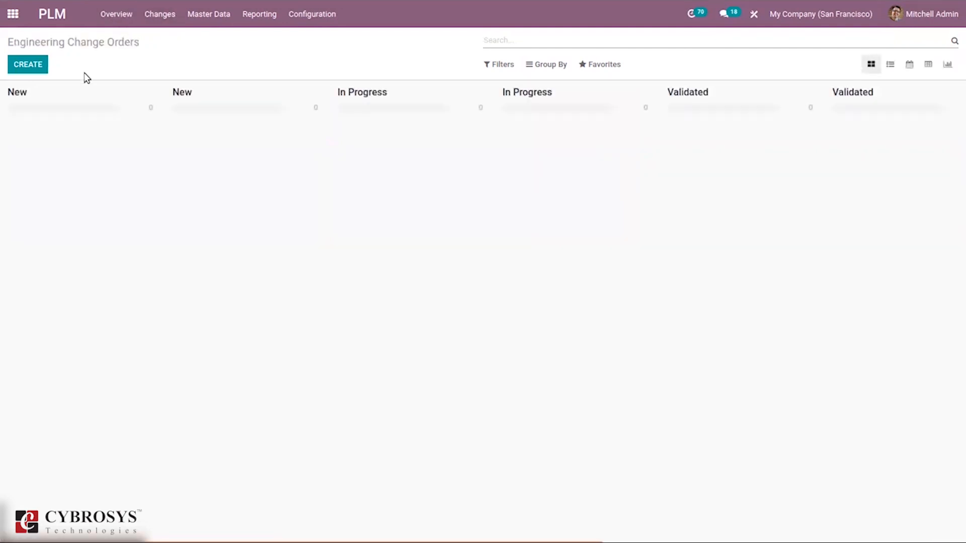
click(211, 13)
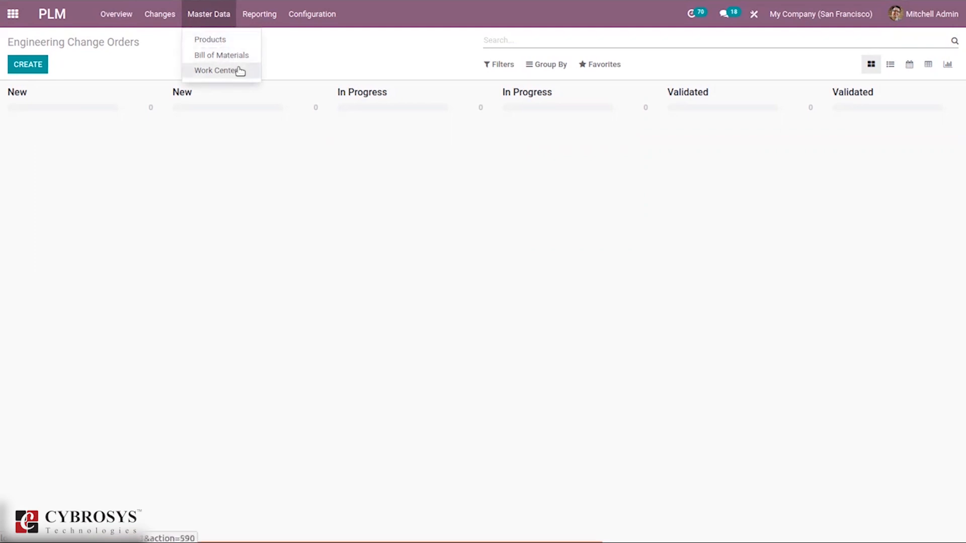
click(276, 18)
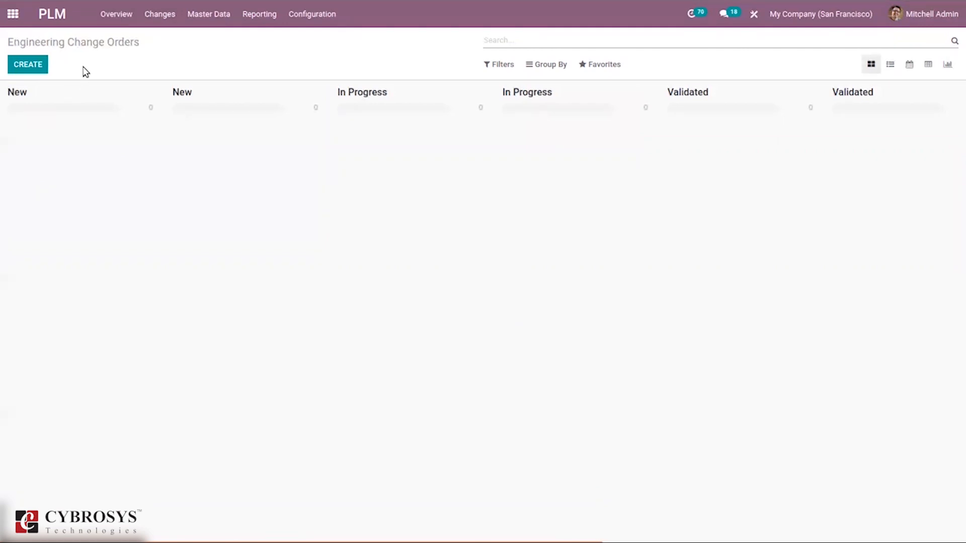
Step: Start a new engineering change order applied on Bill of Materials, view its Approvals section, and discard the record
click(16, 63)
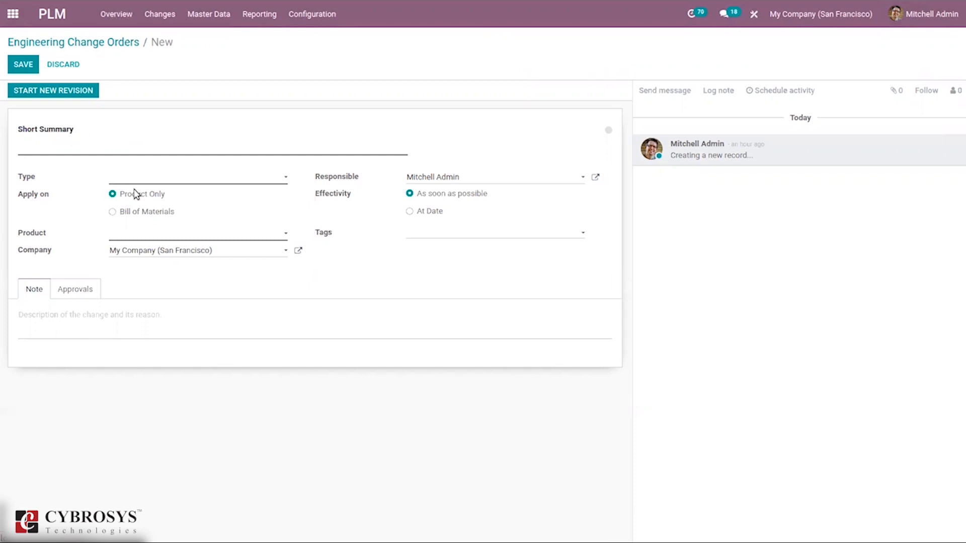
click(140, 212)
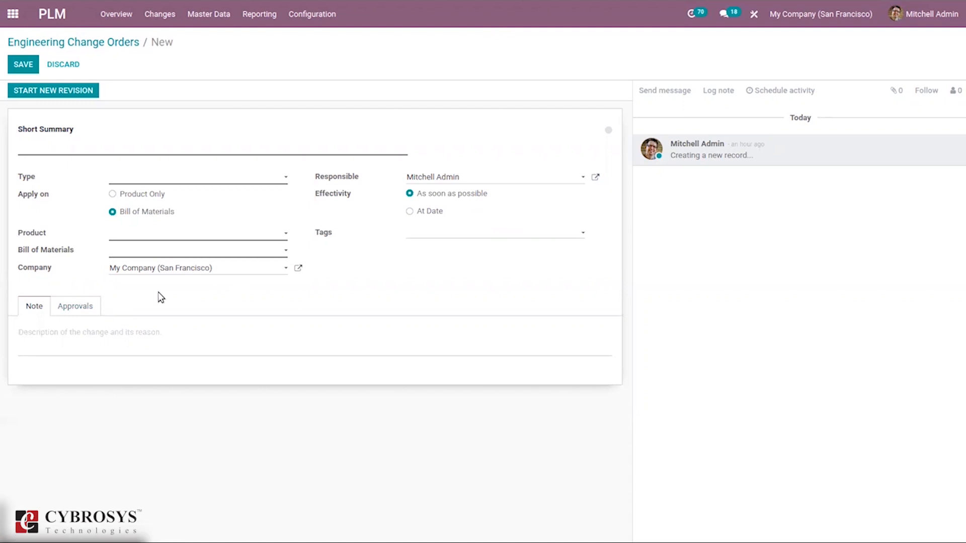
click(73, 305)
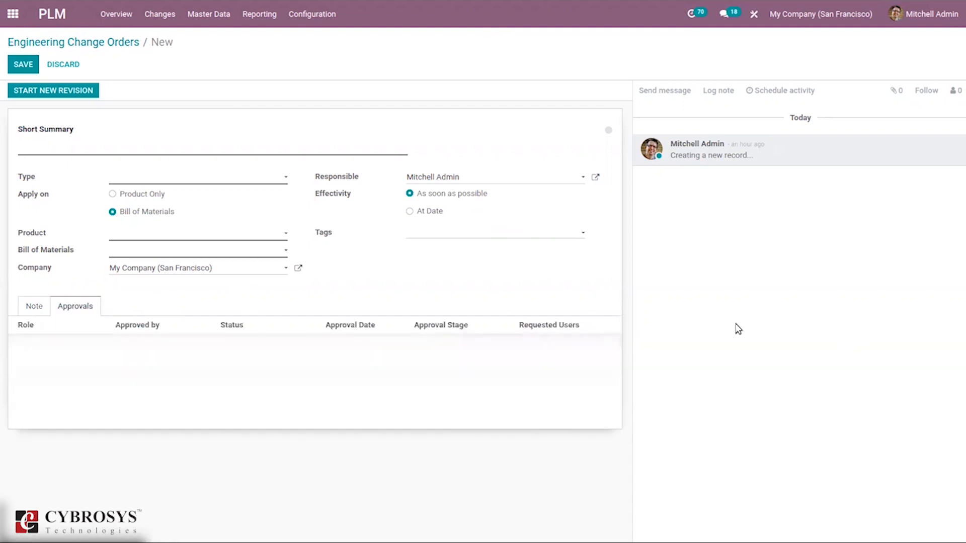
click(92, 44)
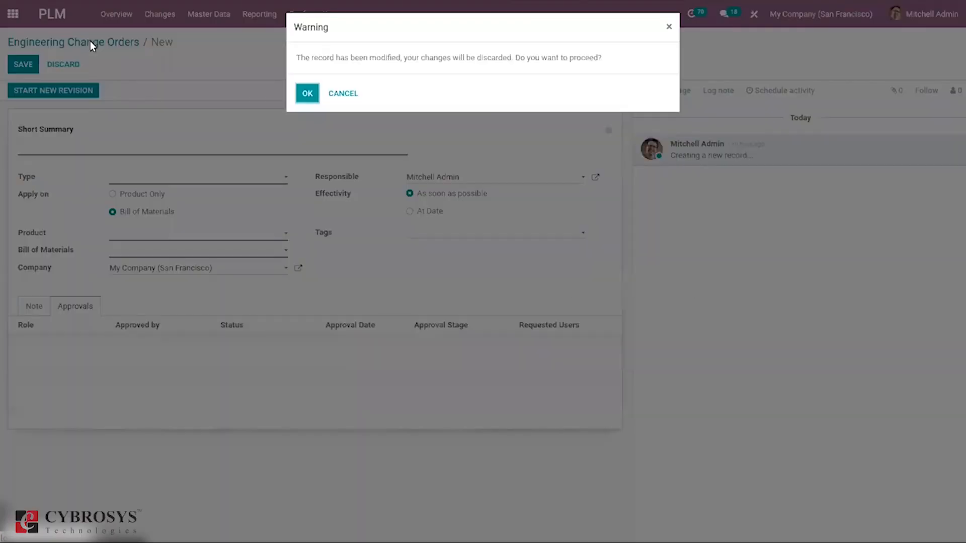
click(305, 94)
Step: Open the Engineering Change Orders report as a graph
click(249, 20)
click(261, 18)
click(263, 17)
click(258, 37)
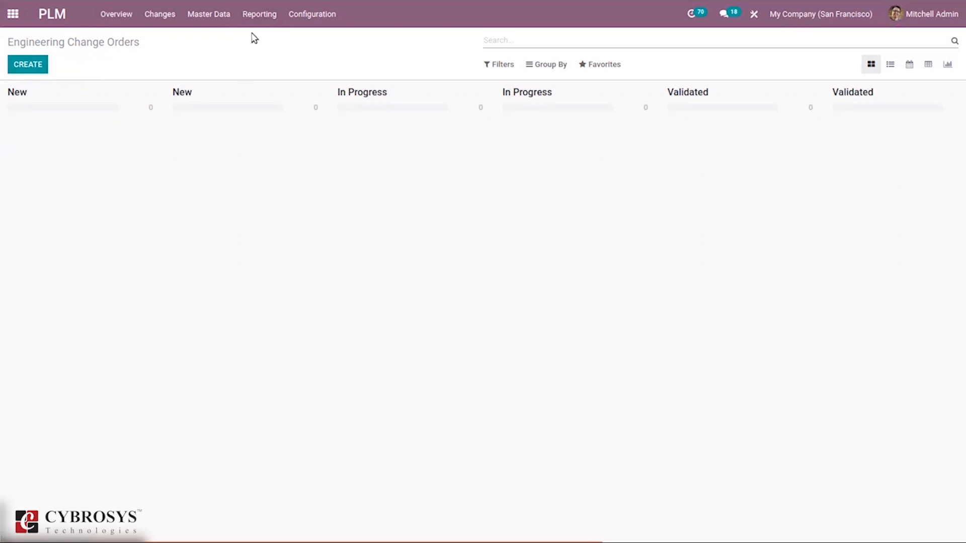
click(259, 14)
click(258, 45)
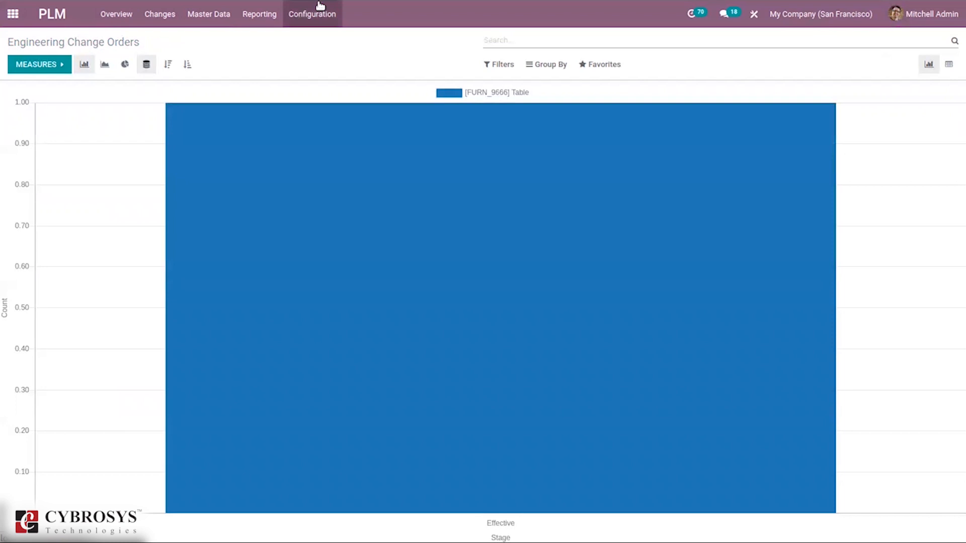
click(258, 14)
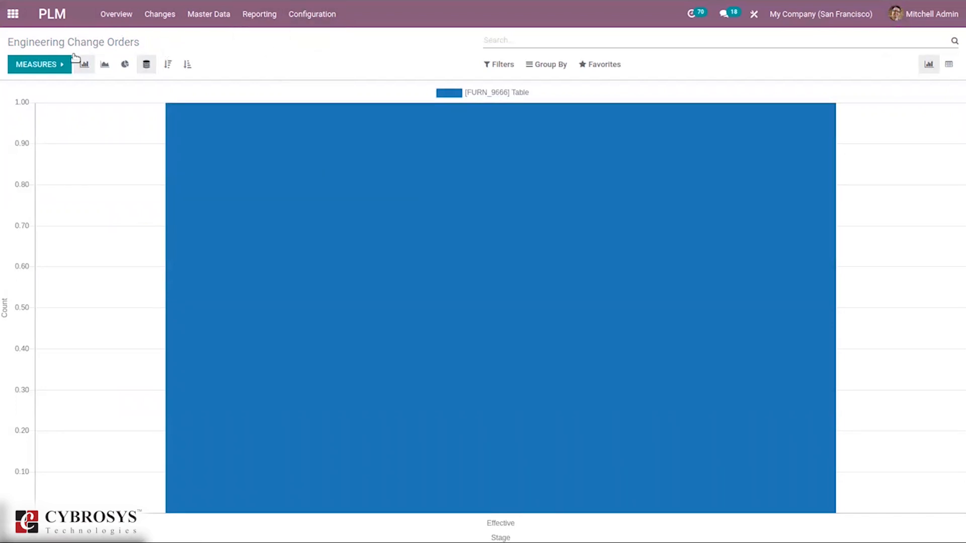
Step: Examine the measures, filters and grouping options available for the engineering change orders graph
click(58, 61)
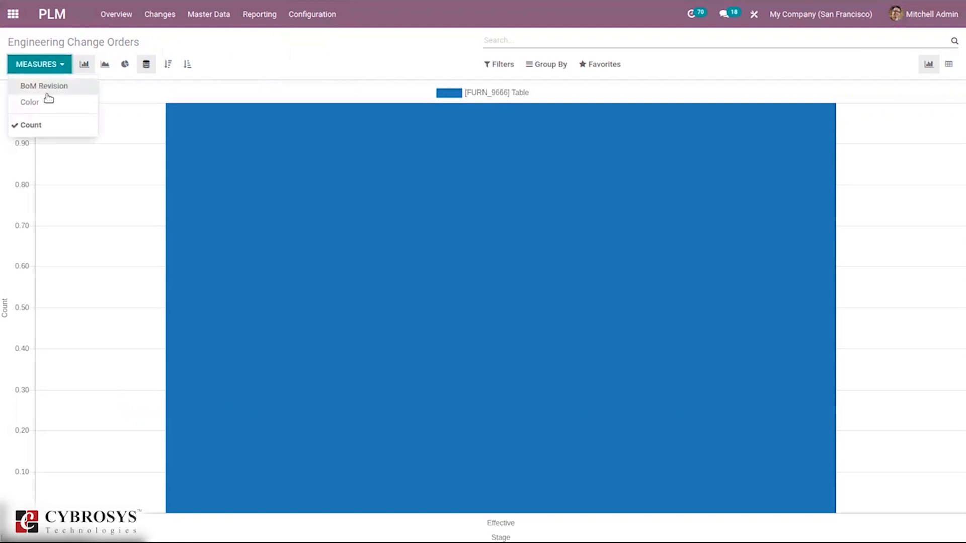
click(258, 45)
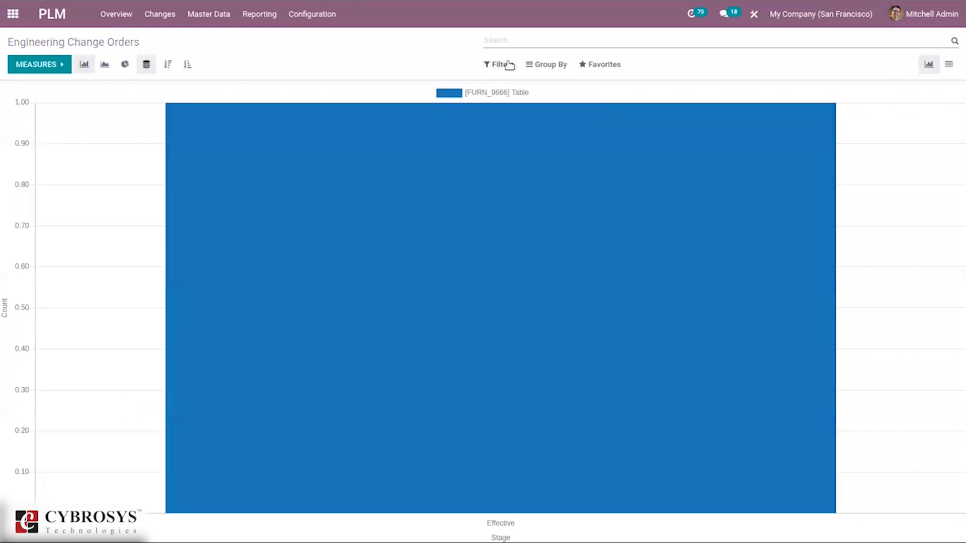
click(508, 65)
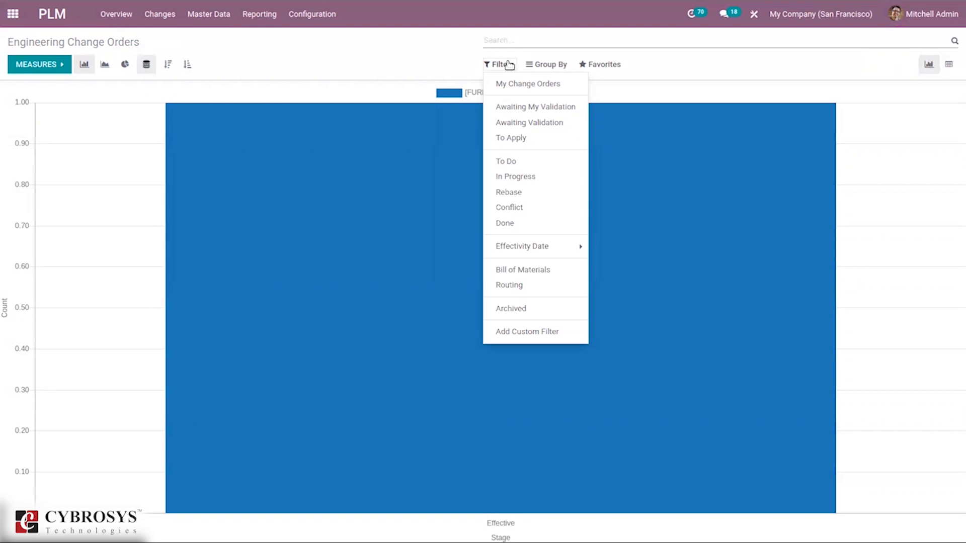
click(556, 64)
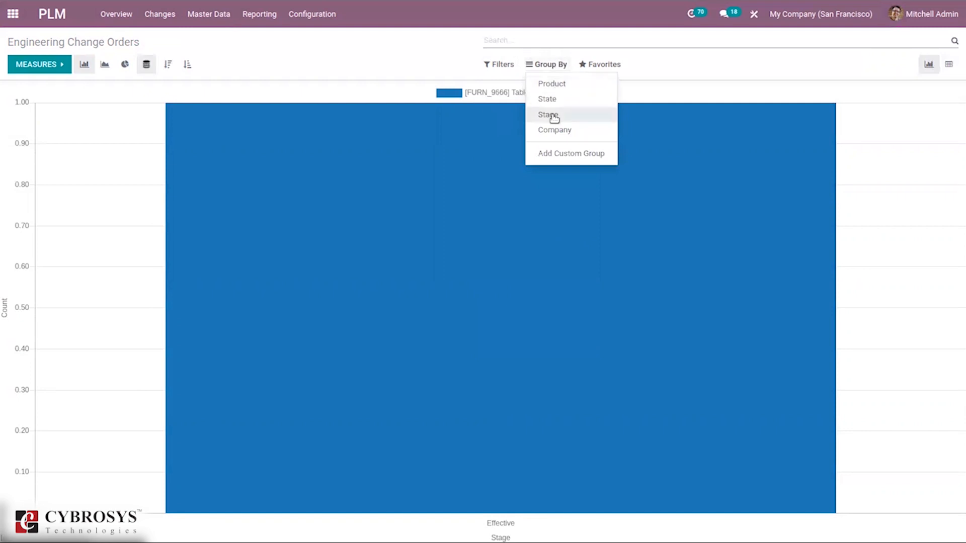
Step: Show the engineering change orders report as a pivot table
click(945, 66)
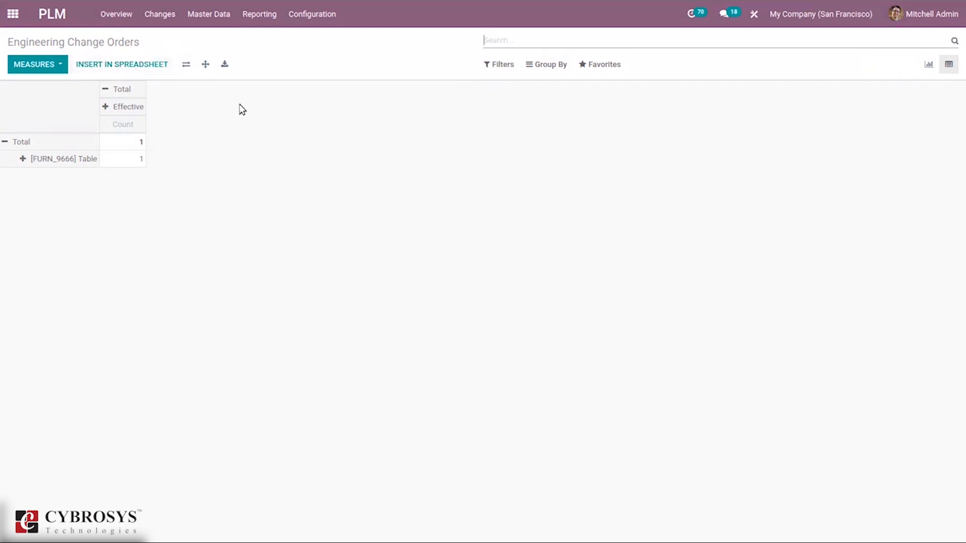
Step: Open the Wood Panel bill of materials from the PLM master data and view its Miscellaneous details
click(189, 16)
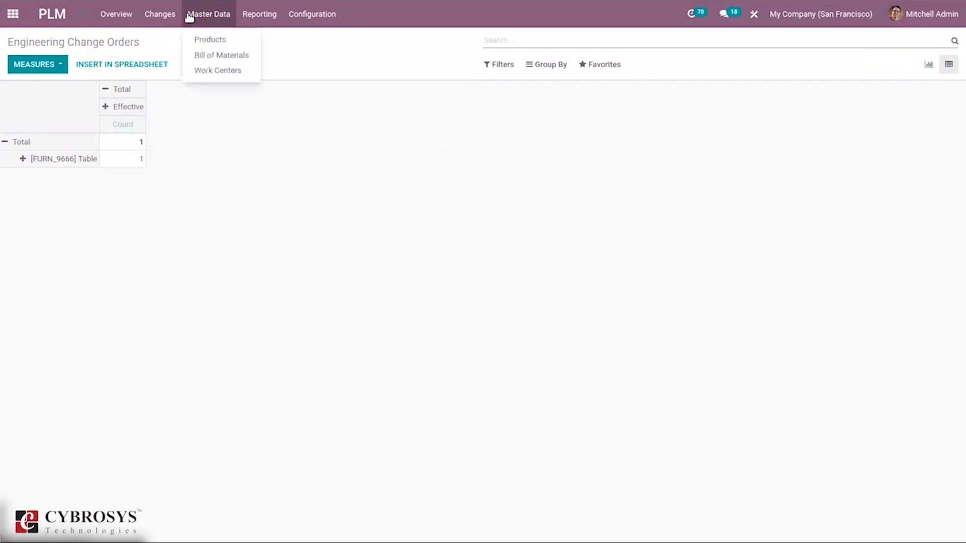
click(223, 55)
click(302, 100)
click(122, 228)
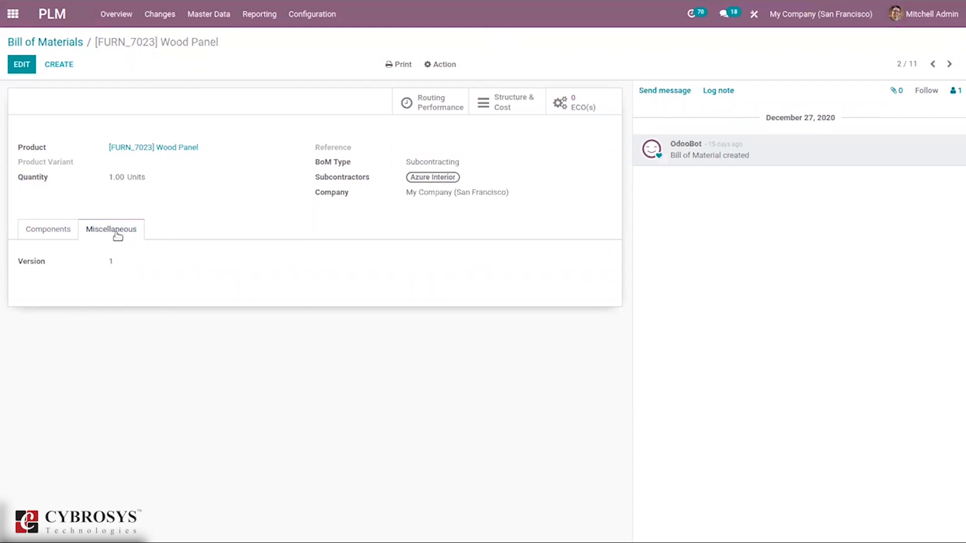
key(F11)
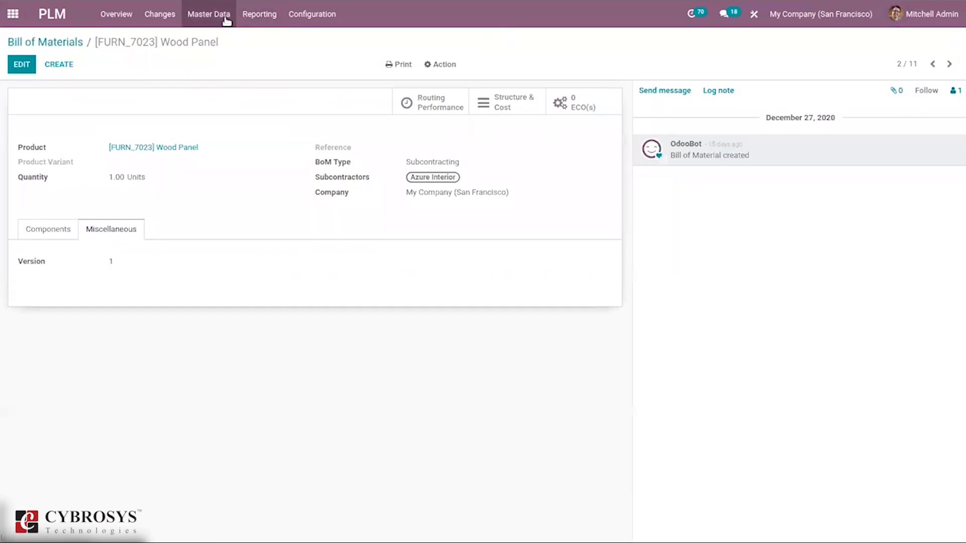
Step: Open the PLM product catalogue and view the Car Travel Expenses product record
click(224, 19)
click(227, 50)
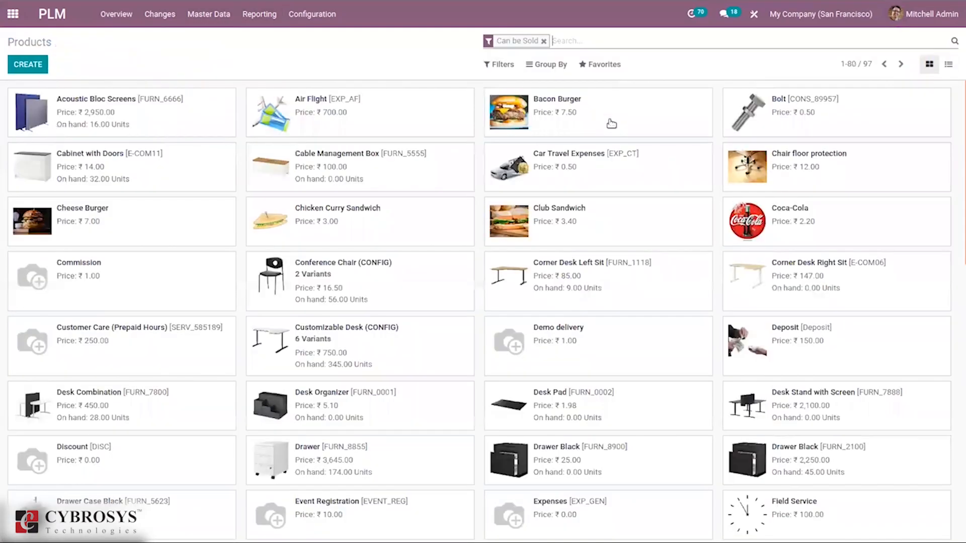
click(608, 168)
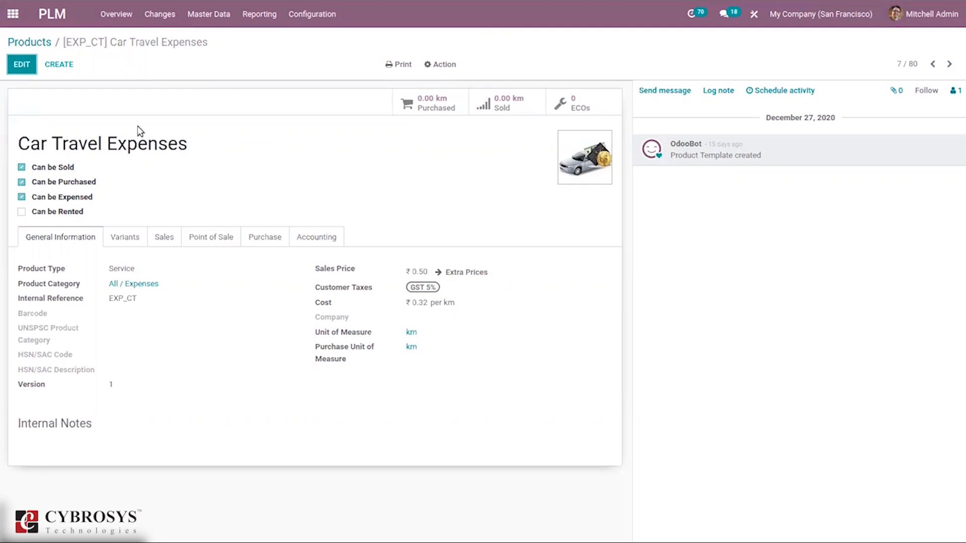
Step: Search the installed apps for "qu" and switch to the Quality app
click(9, 12)
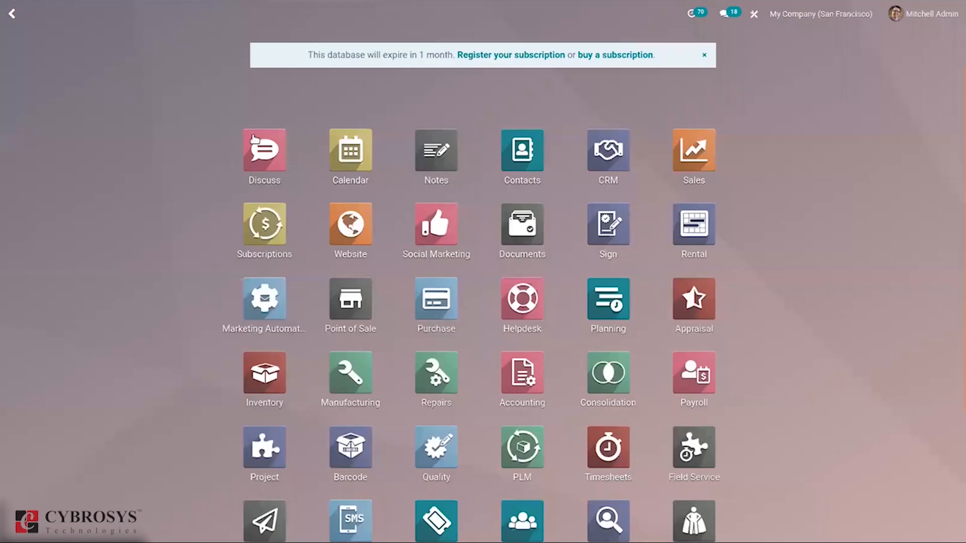
drag(957, 205, 958, 376)
text(qu)
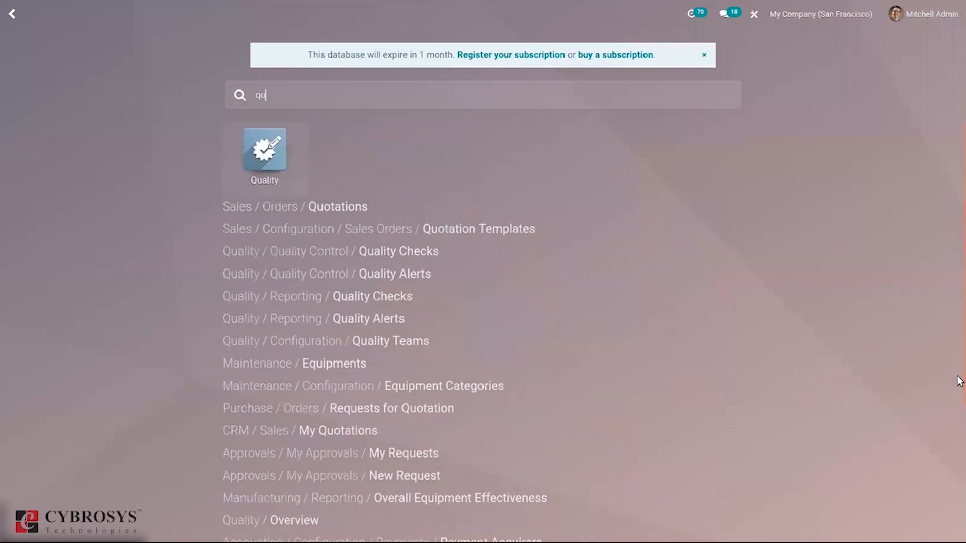
click(257, 148)
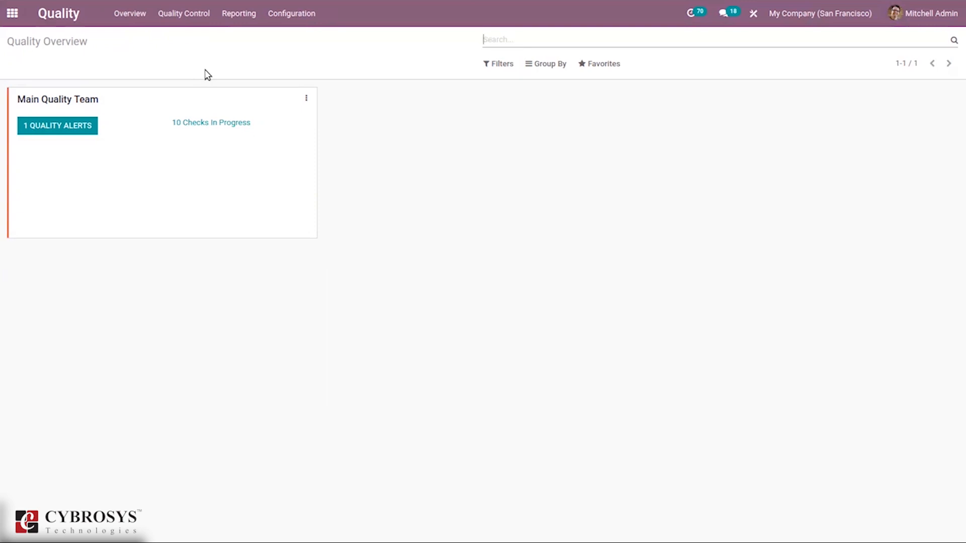
Step: Open the Quality Teams configuration, view the Main Quality Team record, and return to the list of teams
click(142, 16)
click(295, 12)
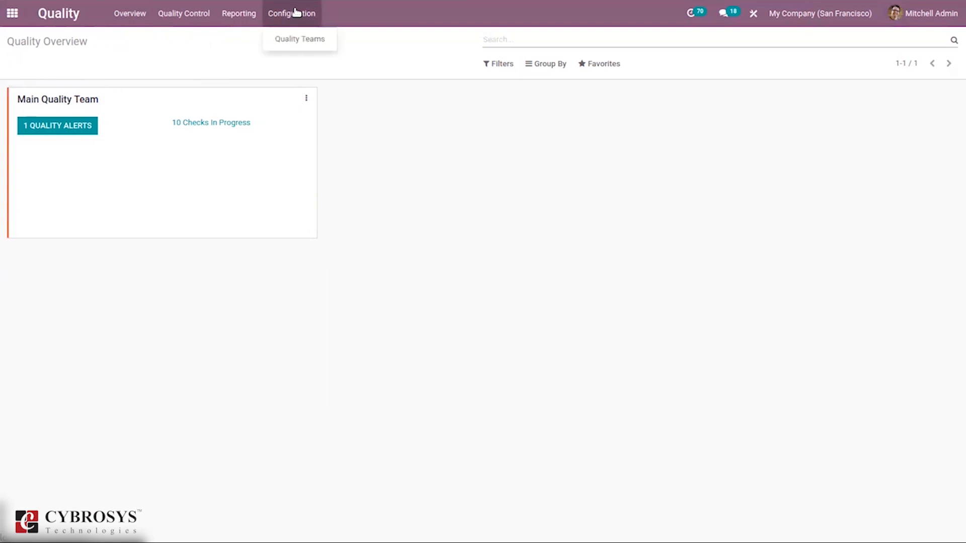
click(311, 34)
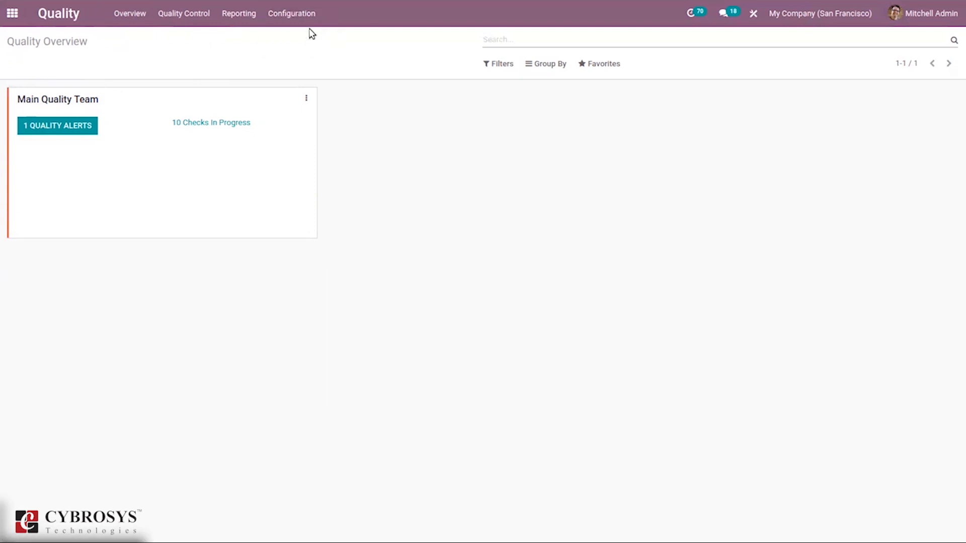
click(277, 11)
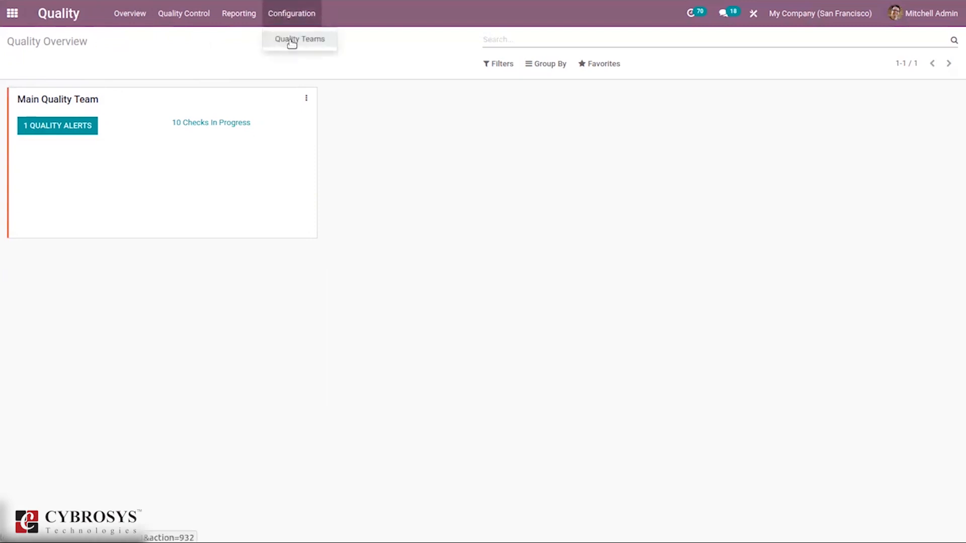
click(292, 39)
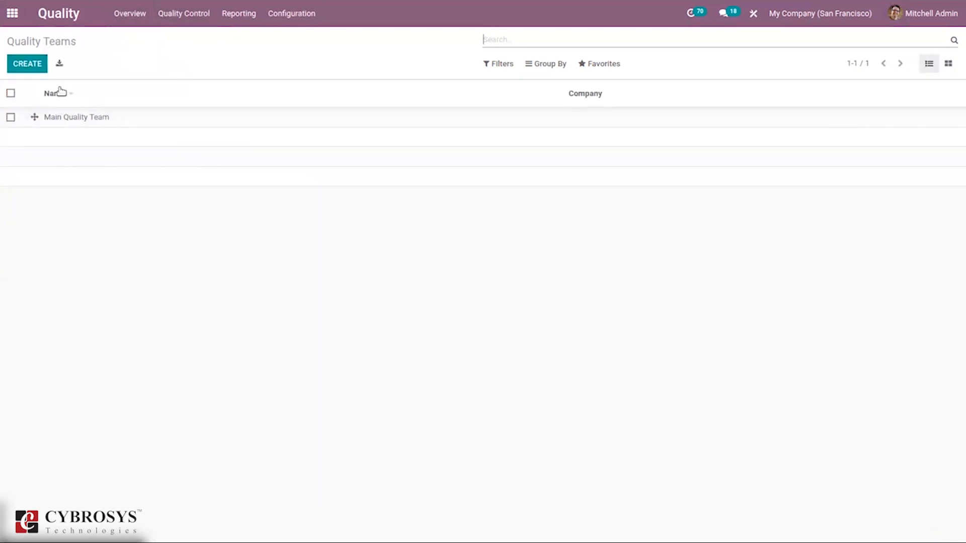
click(257, 120)
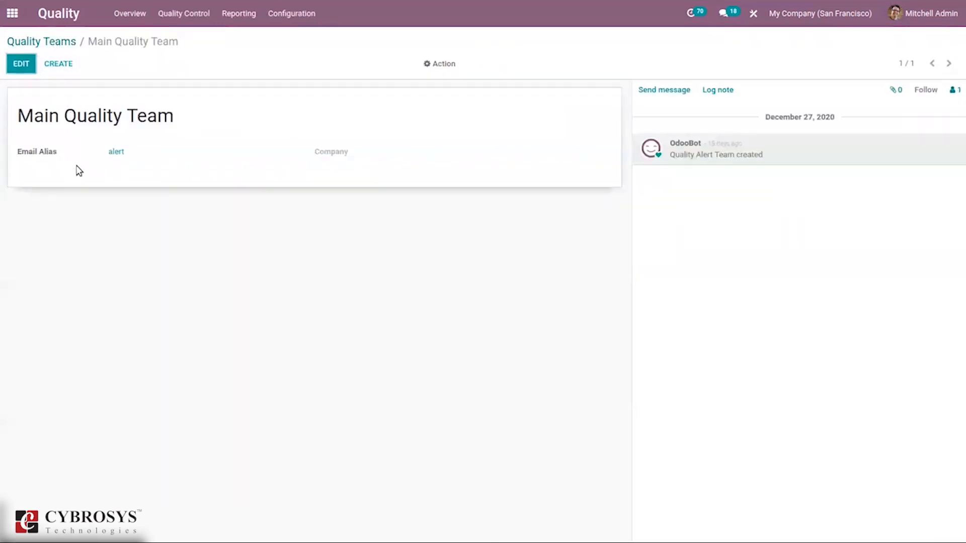
click(64, 43)
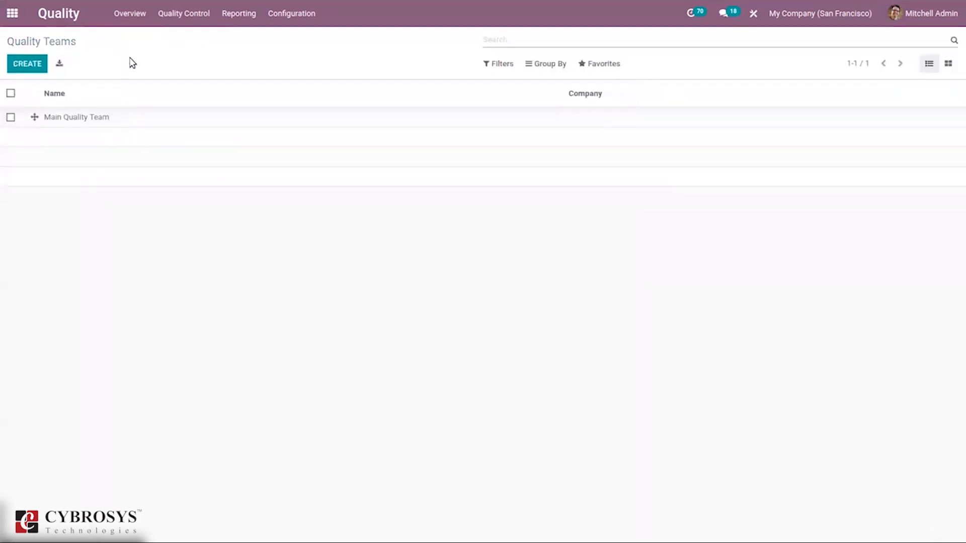
Step: Revisit the Quality Overview, then list the quality control points under the Main Quality Team group
click(127, 11)
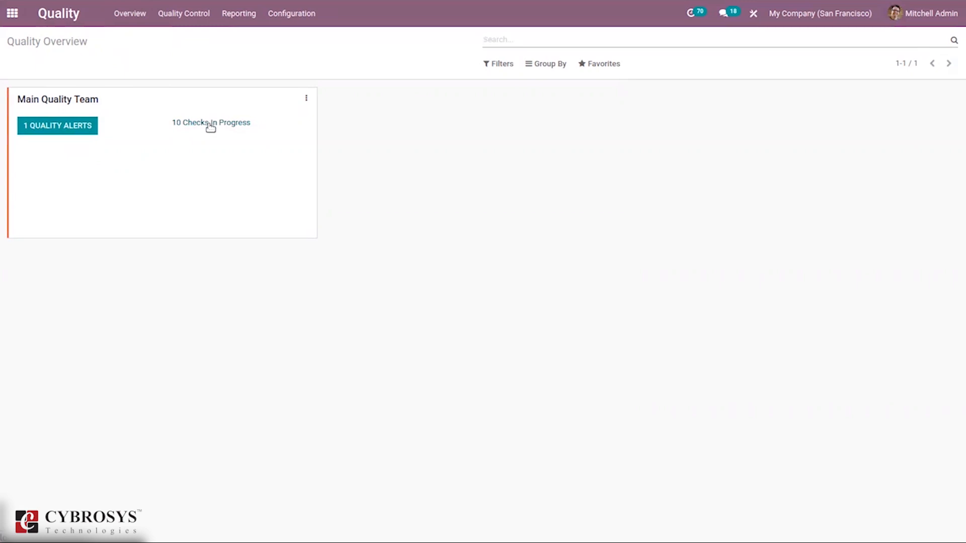
click(175, 21)
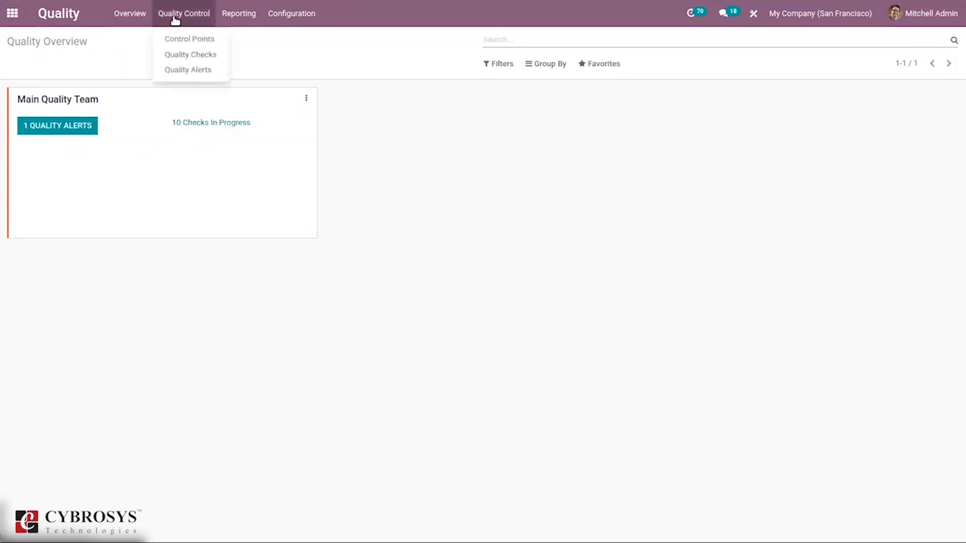
click(210, 47)
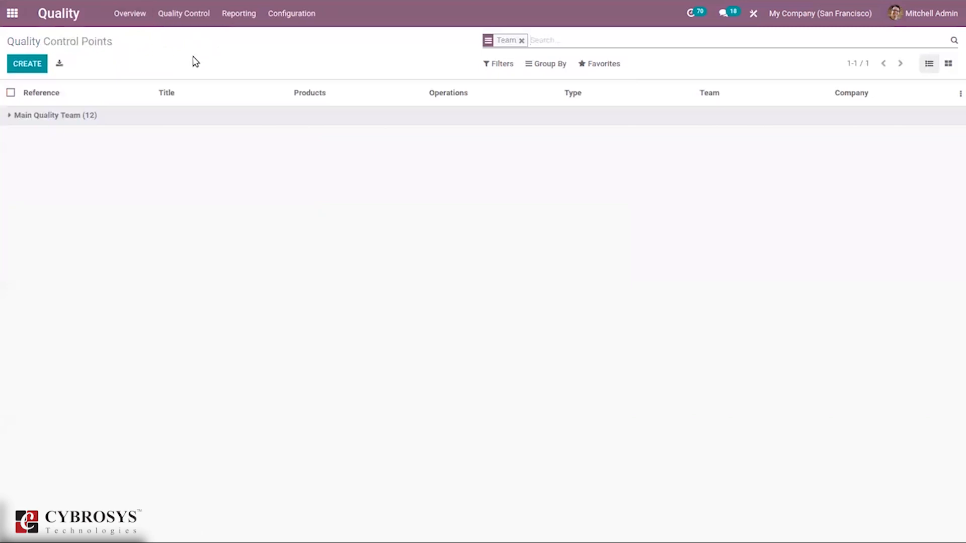
click(58, 115)
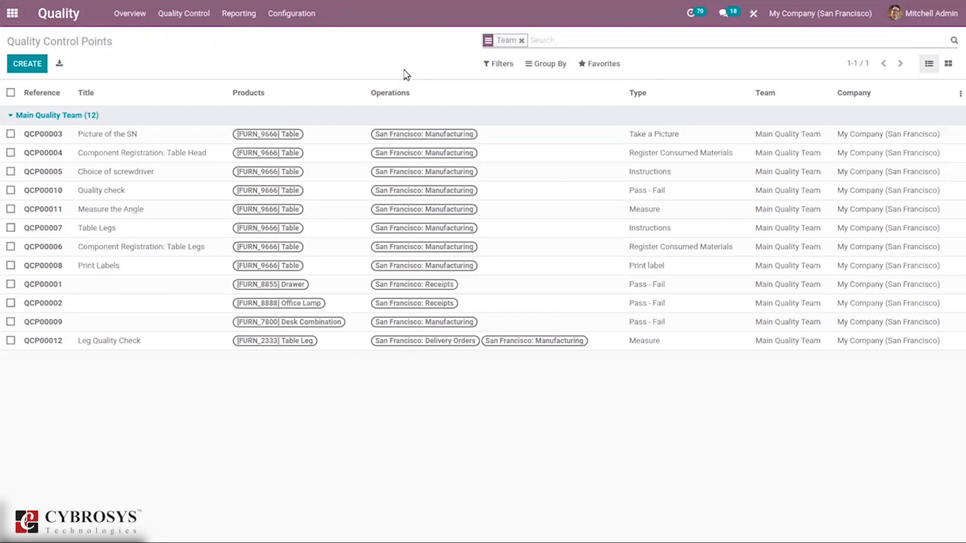
Step: Open the Choice of screwdriver control point for editing, review its Control Type and Type options, and return to the list without changes
click(119, 168)
click(15, 67)
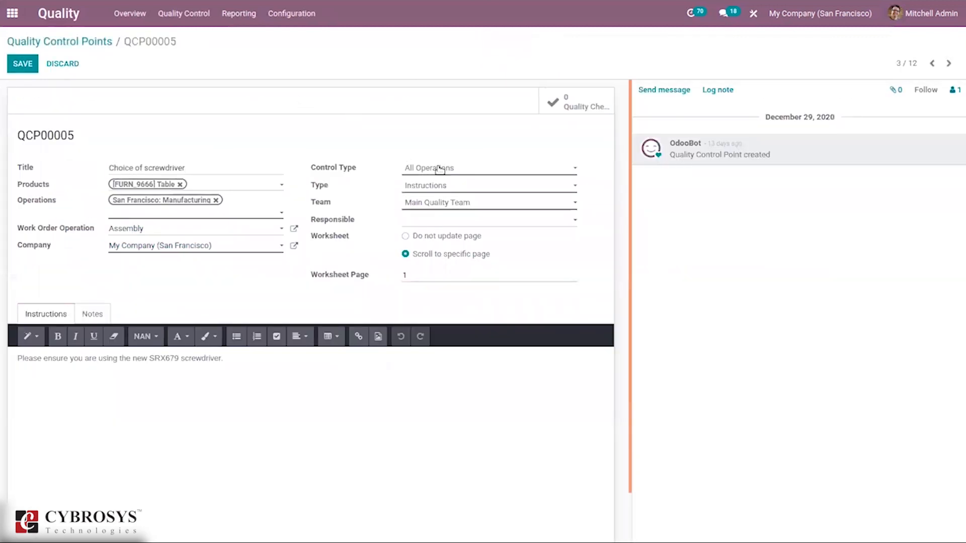
click(439, 169)
click(354, 187)
click(453, 186)
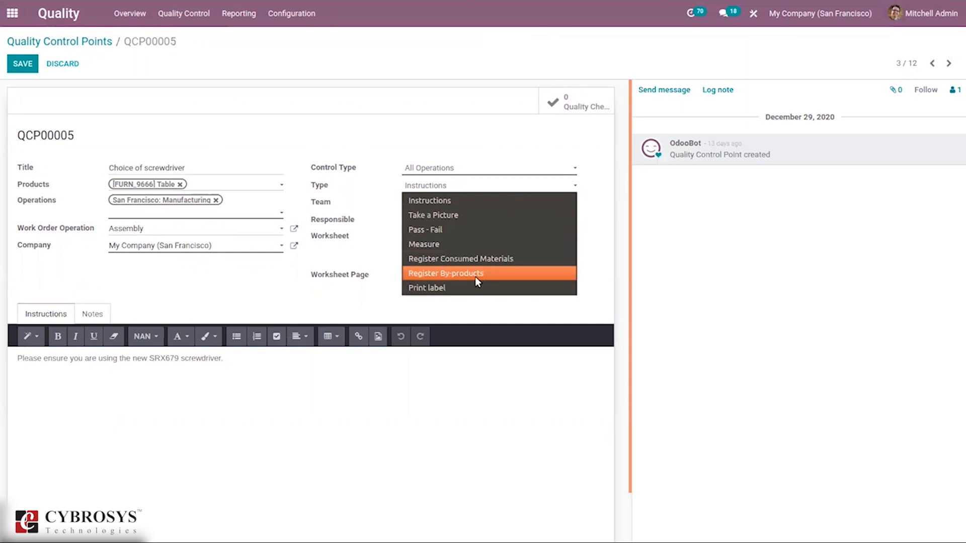
click(351, 189)
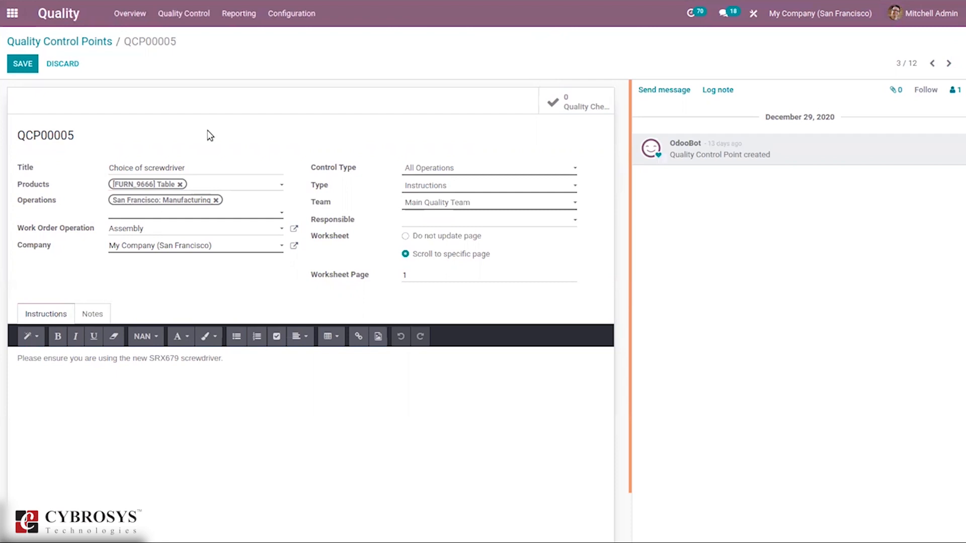
click(77, 40)
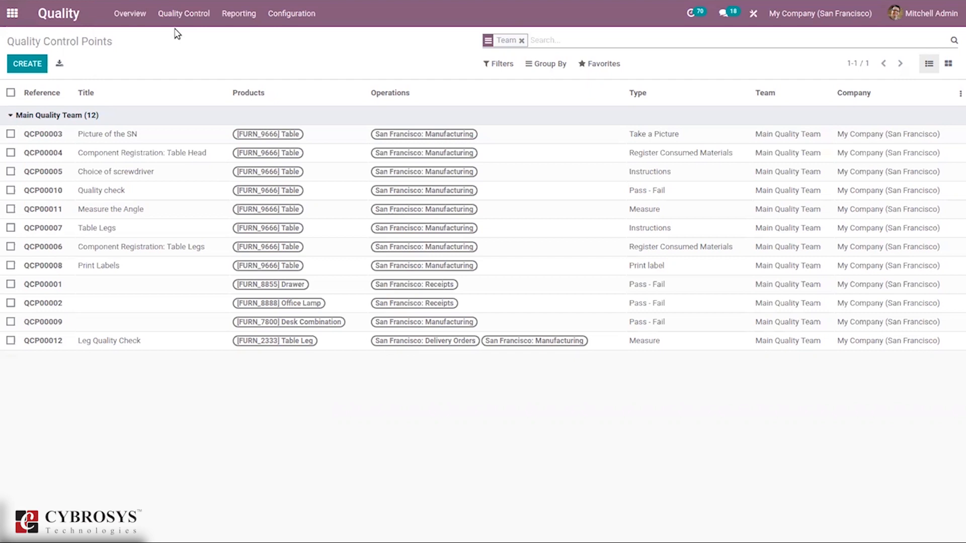
Step: Open the list of quality checks
click(177, 13)
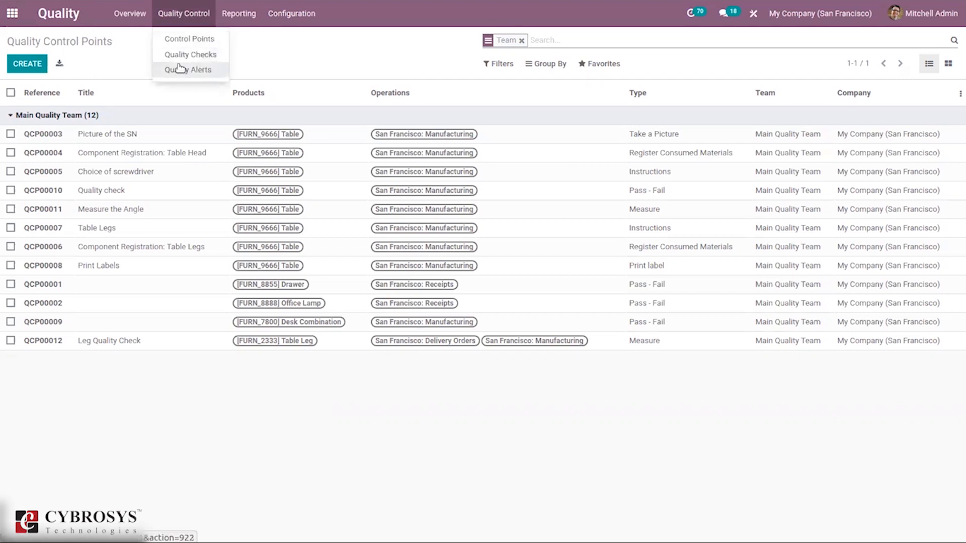
click(183, 54)
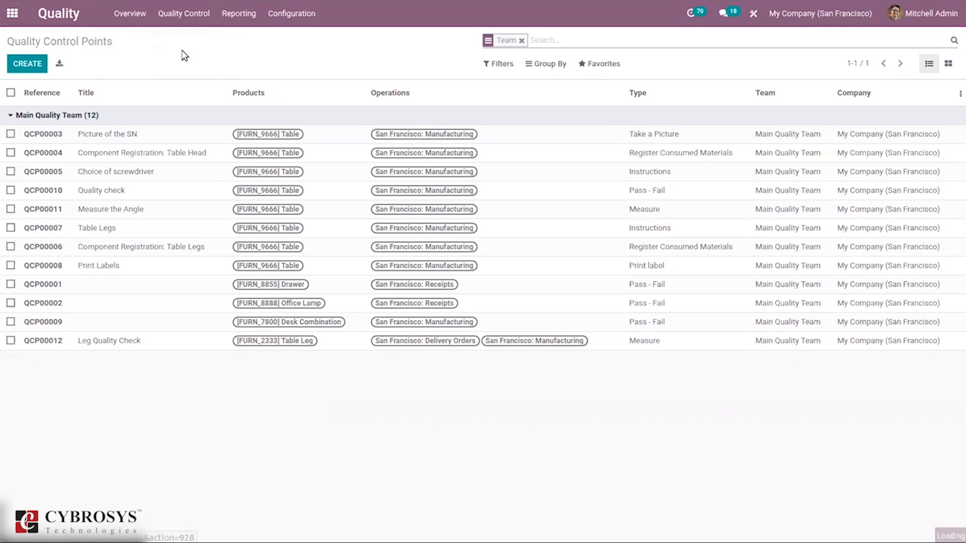
Step: Open the Quality Alerts board and clear the priority stars on the Table Leg alert
click(184, 14)
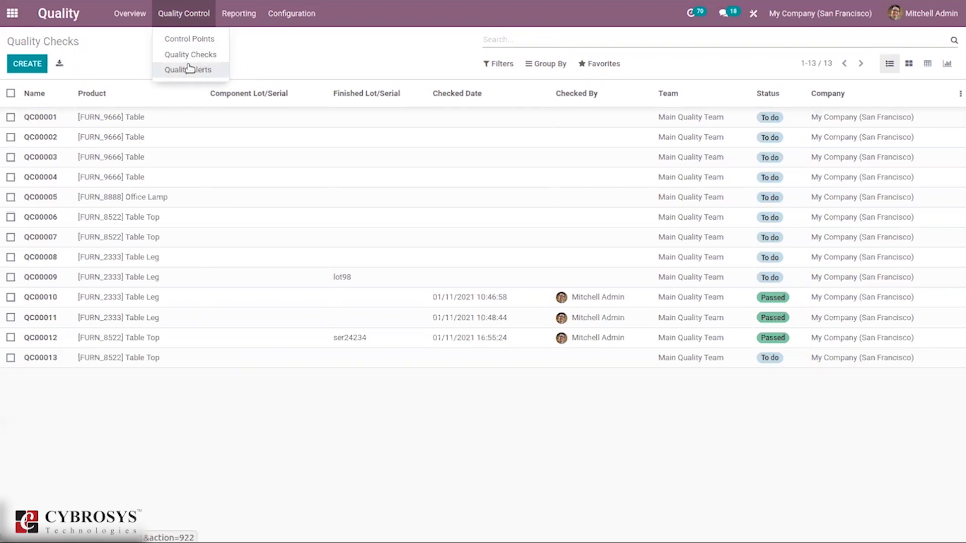
click(189, 69)
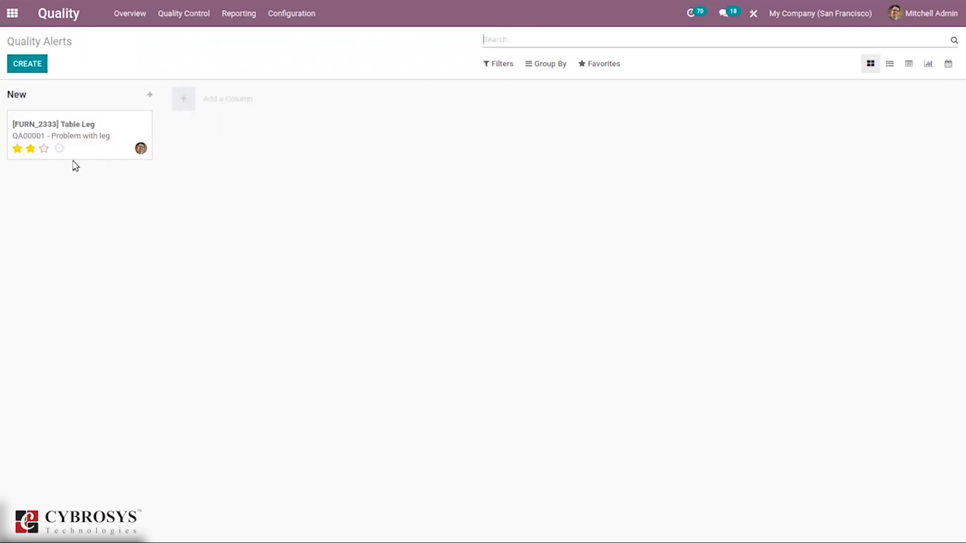
click(31, 148)
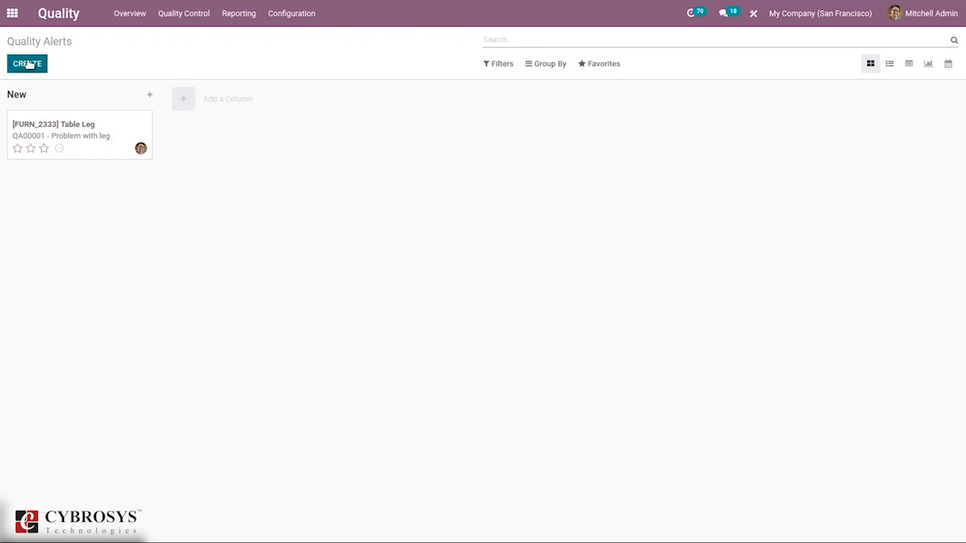
Step: Open the Quality Checks report as a graph and look over its available measures
click(179, 10)
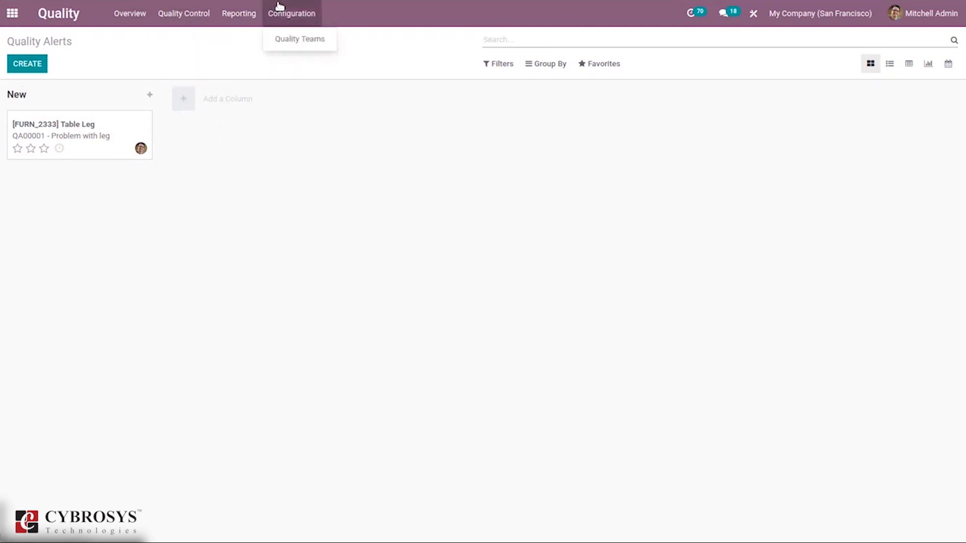
click(265, 16)
mouse_move(237, 14)
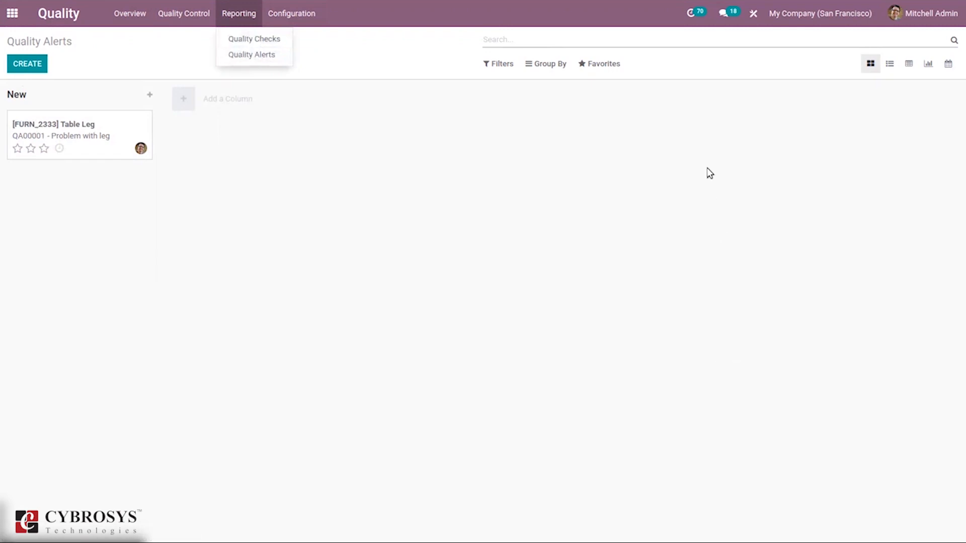
click(250, 40)
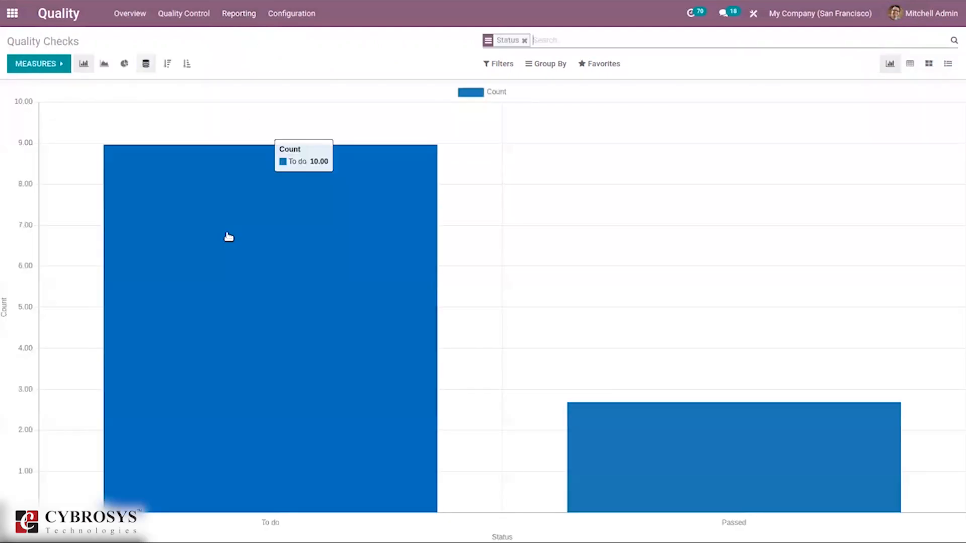
click(47, 67)
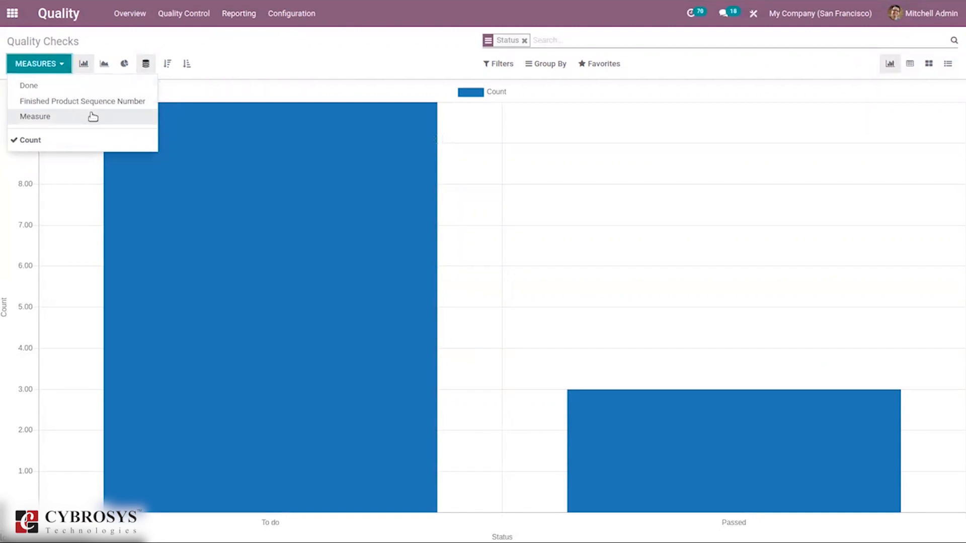
click(261, 50)
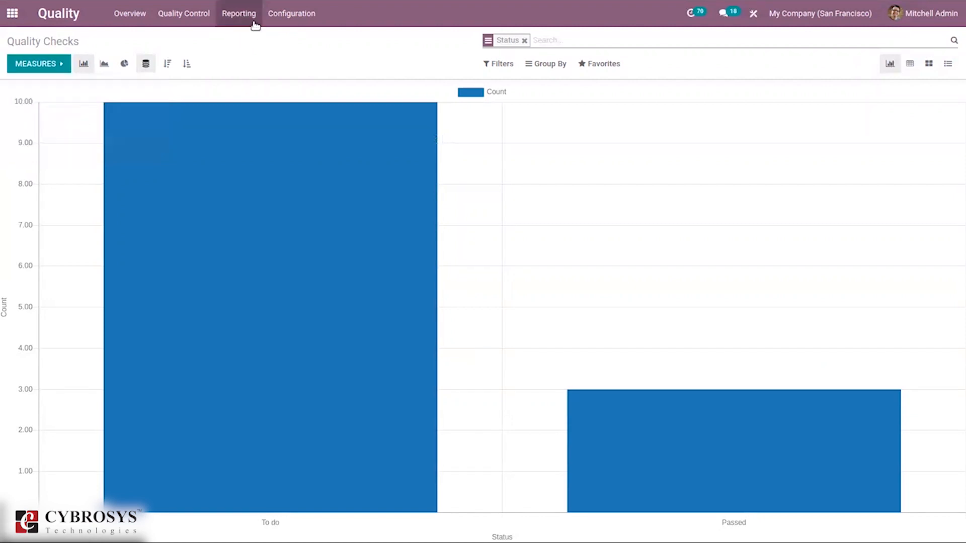
Step: Open the Quality Alerts report as a graph
click(250, 14)
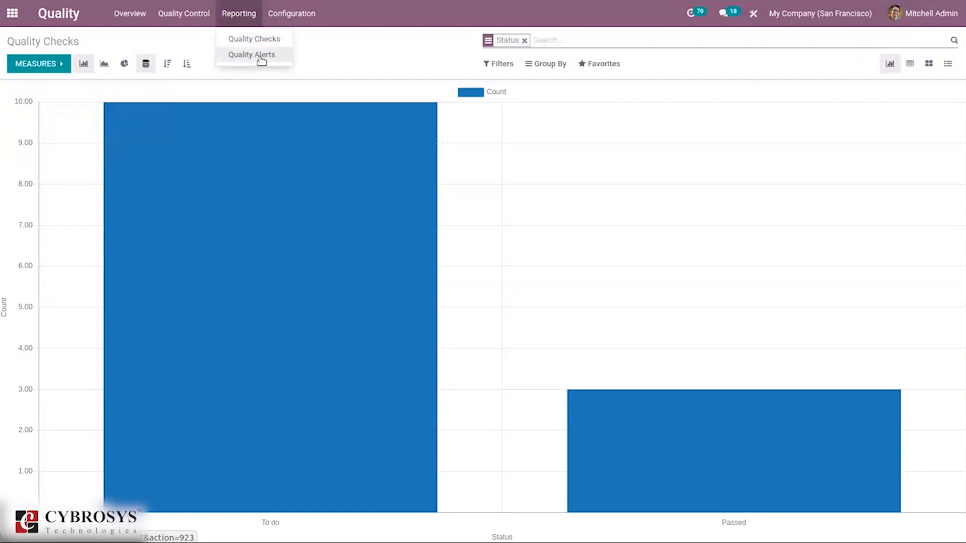
click(261, 56)
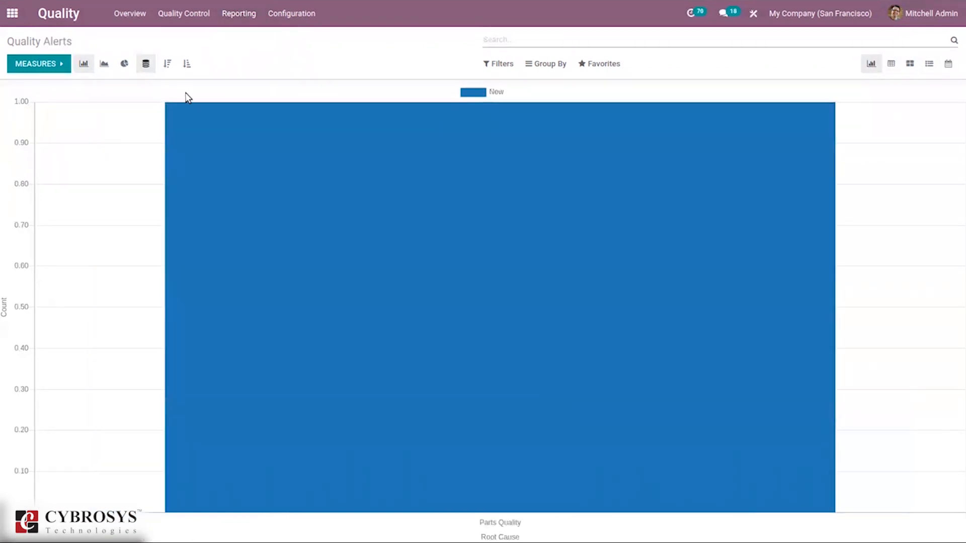
Step: Search the installed applications for "re" and switch to the Repairs app
mouse_move(406, 117)
key(F11)
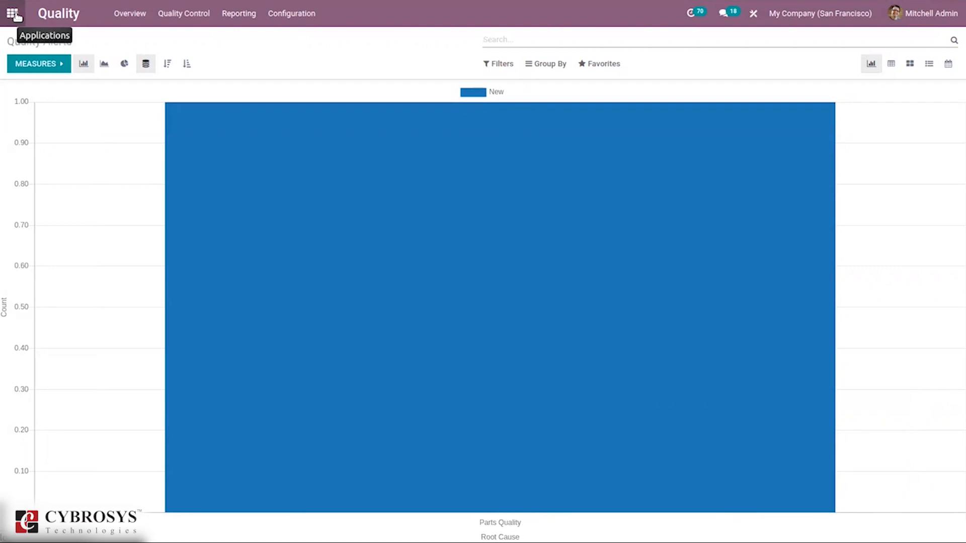
click(13, 14)
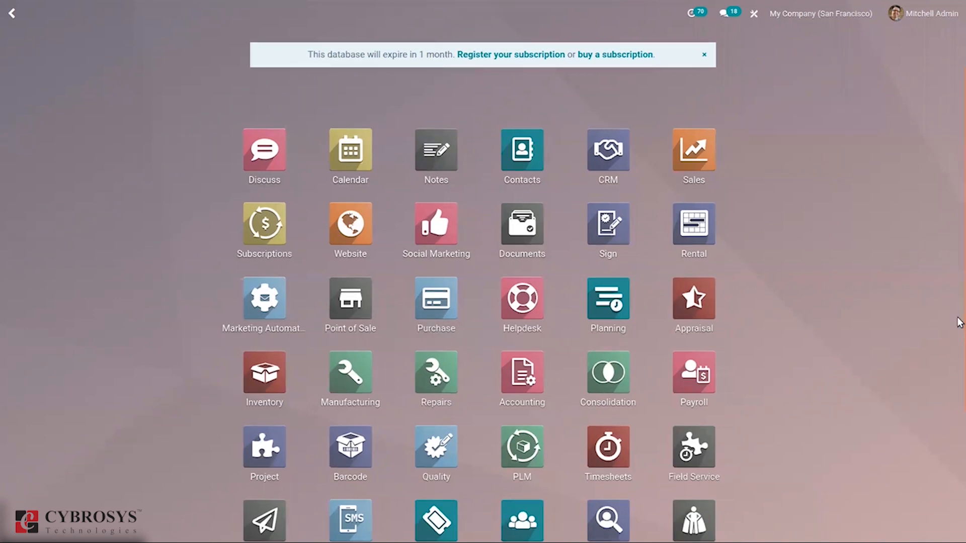
text(re)
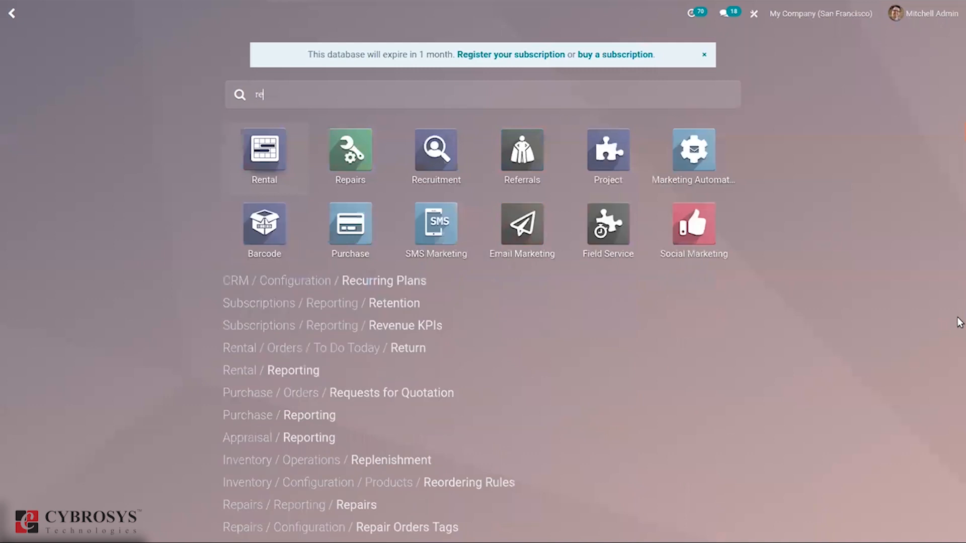
click(360, 165)
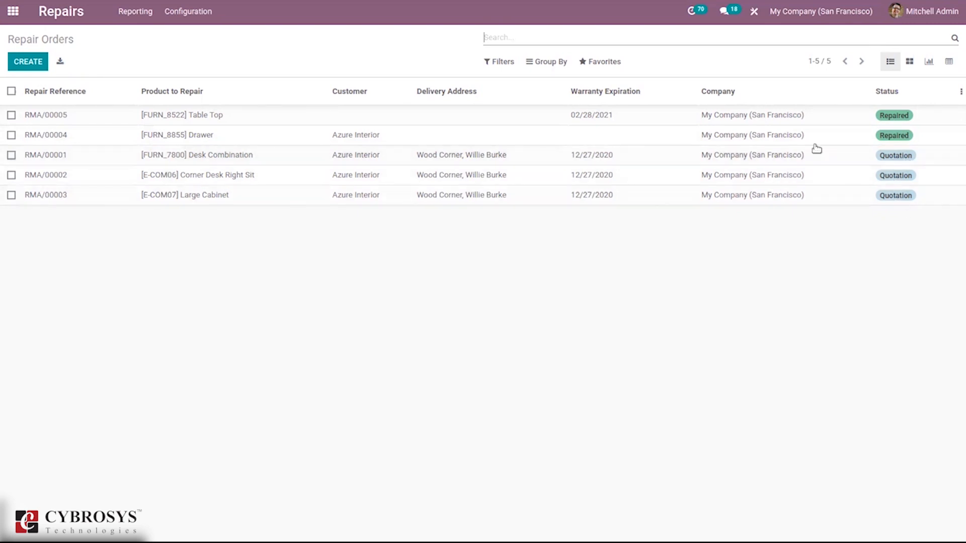
Step: Open the list of repair order tags
mouse_move(181, 5)
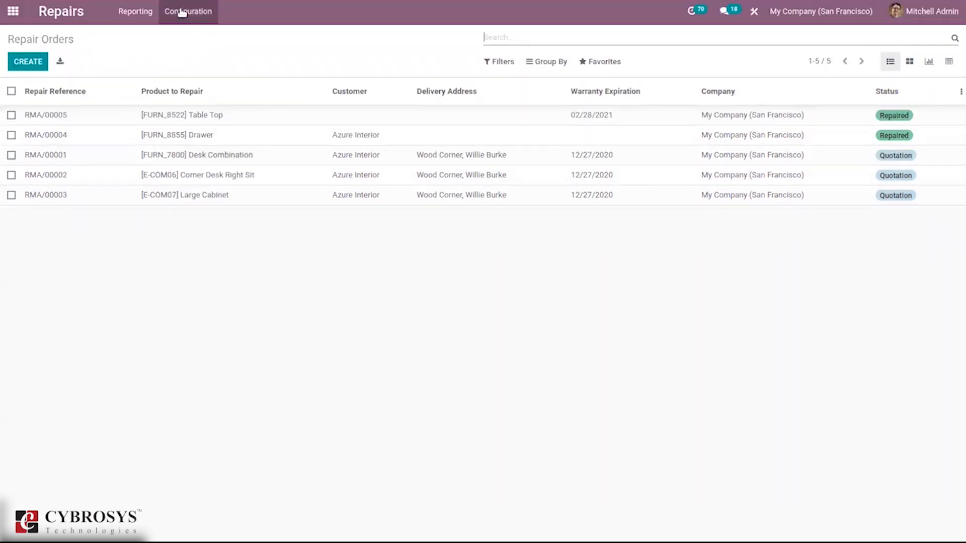
click(188, 12)
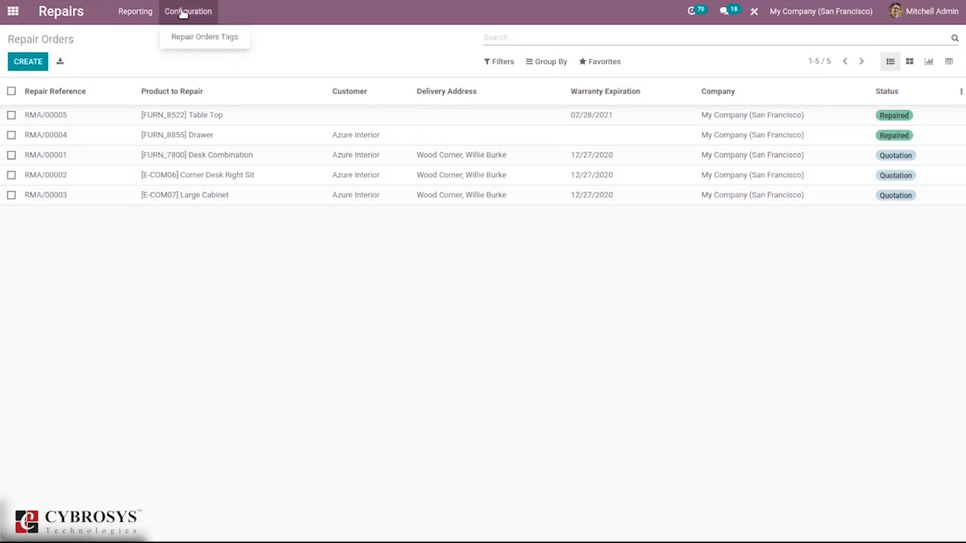
click(188, 37)
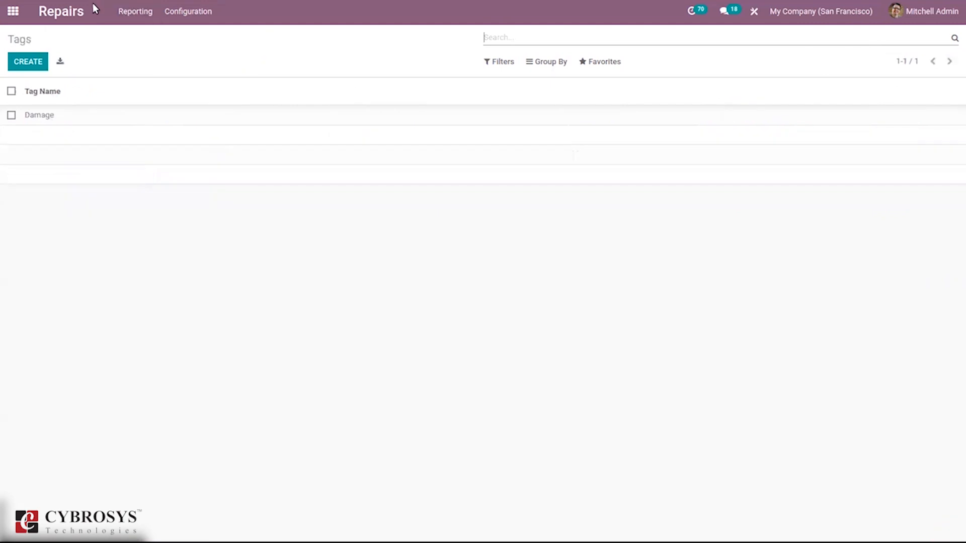
Step: Open the Repairs report as a graph and look over its available measures, filters and grouping options
click(133, 19)
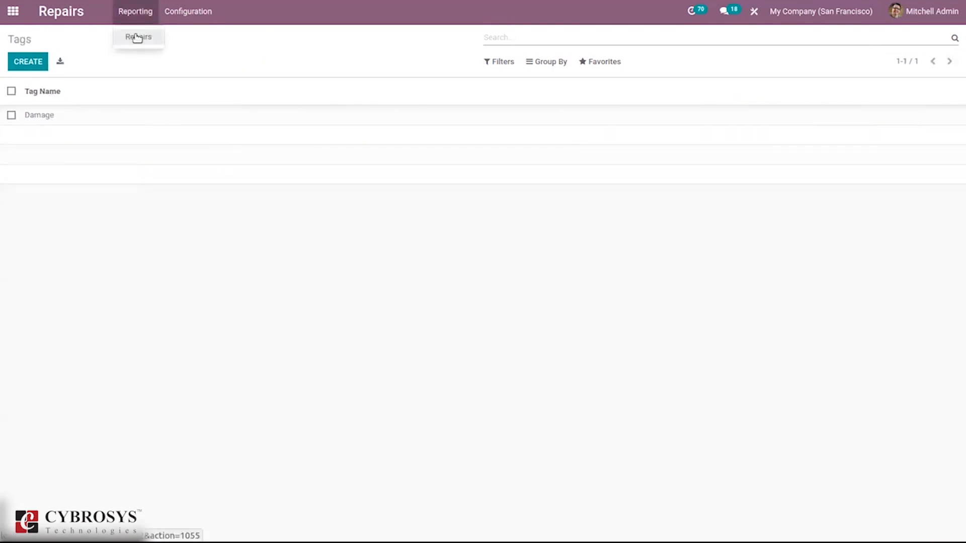
click(137, 37)
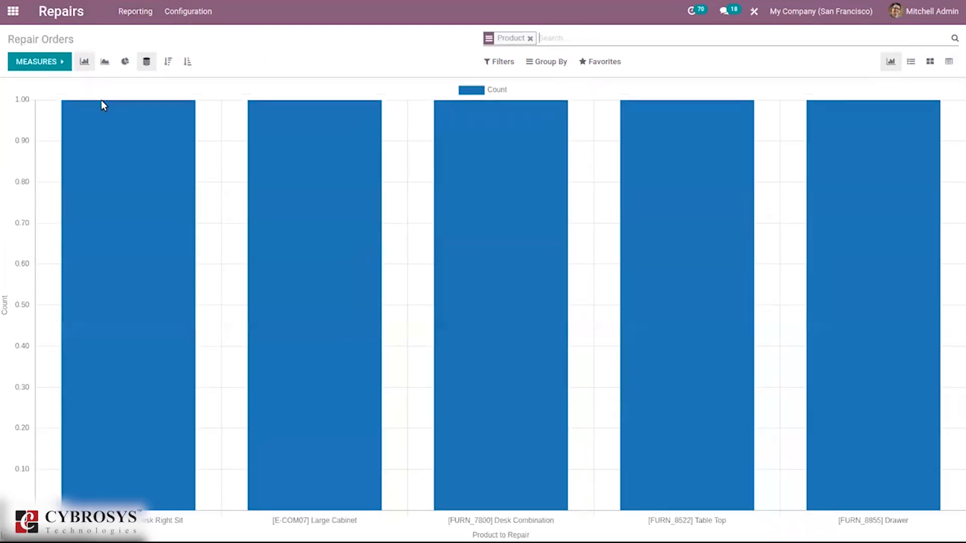
click(58, 63)
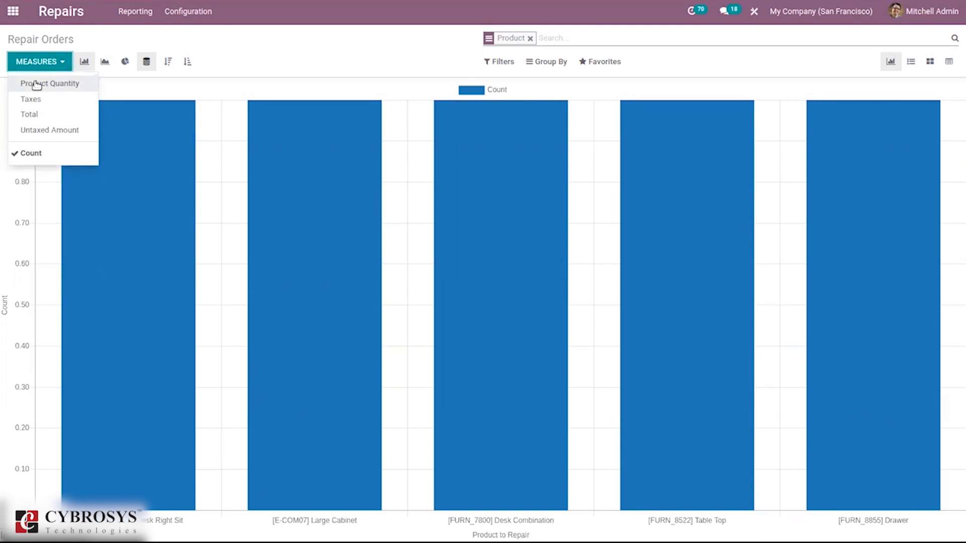
click(264, 38)
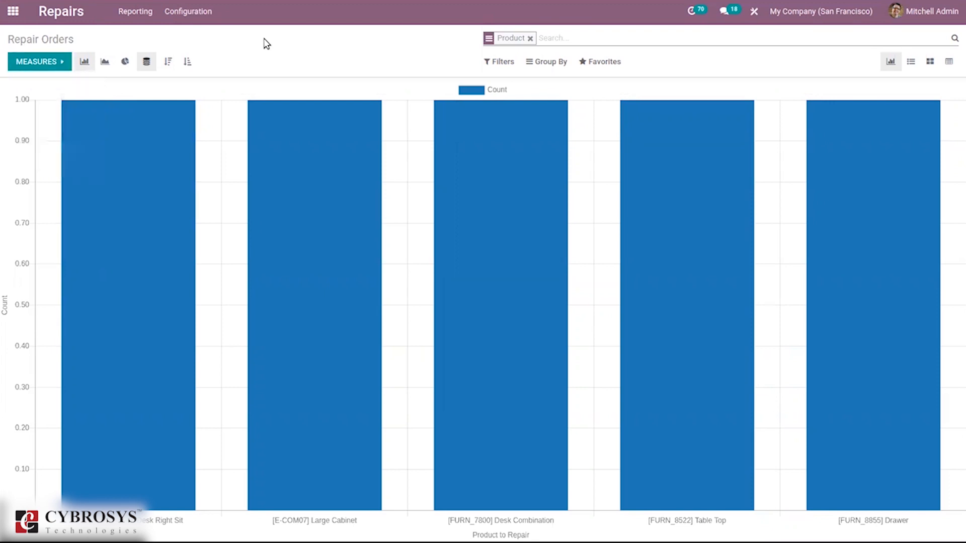
click(505, 68)
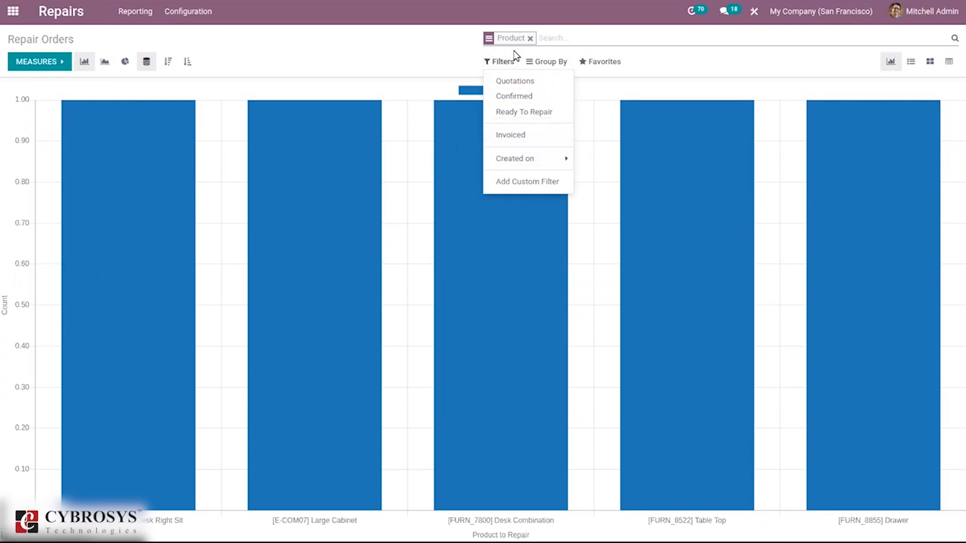
click(549, 62)
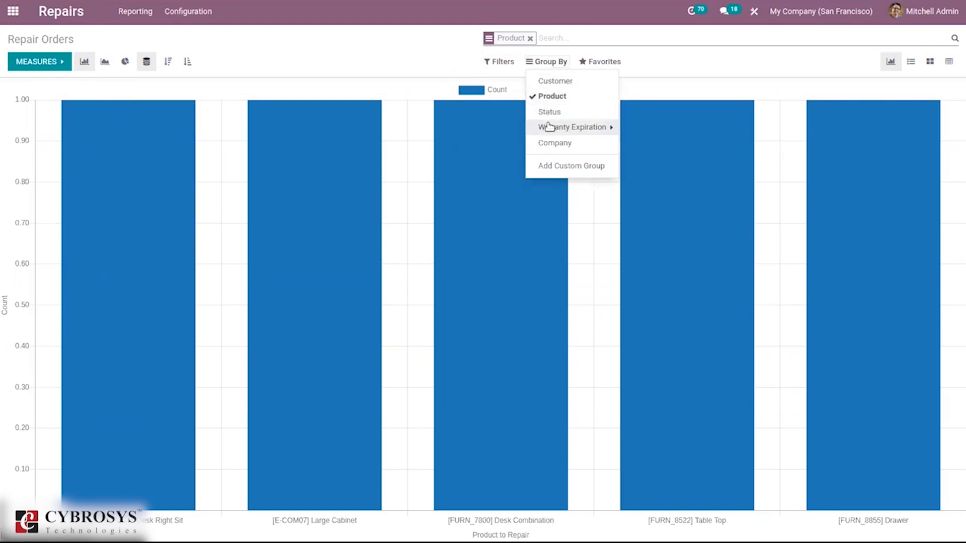